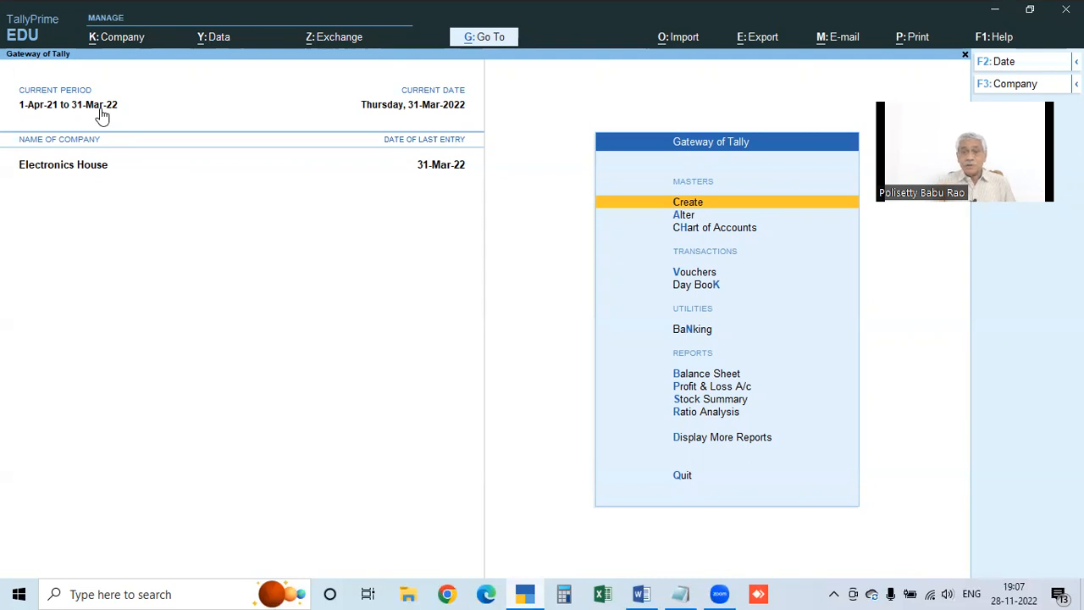
Start a new payment voucher and highlight the Lotus Electronics ledger for its debit line.
key("Down")
key("Down")
key("Down")
key("Down")
key("Up")
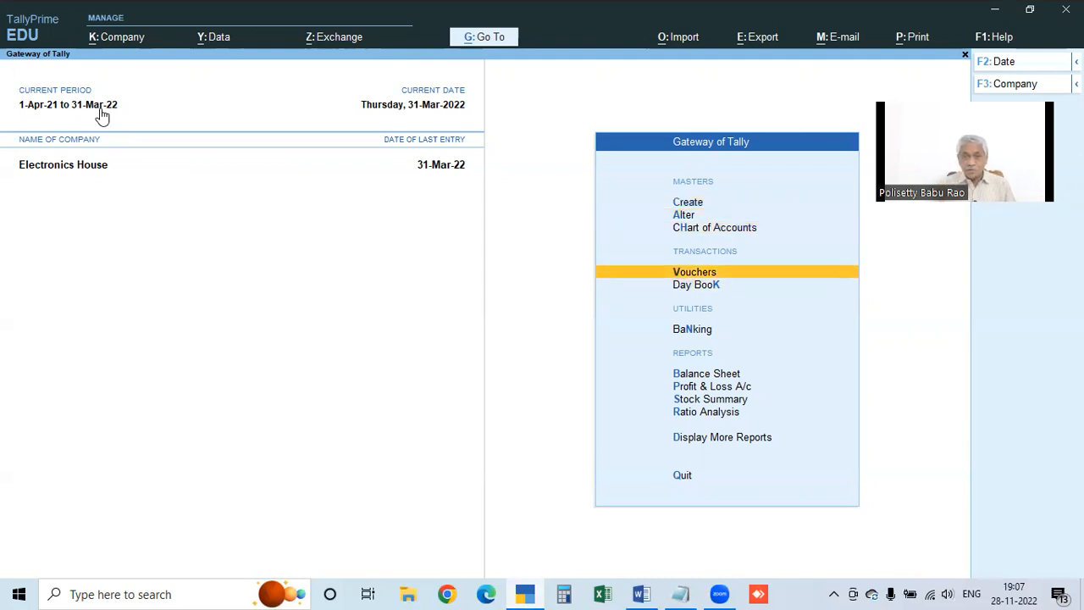
key("Return")
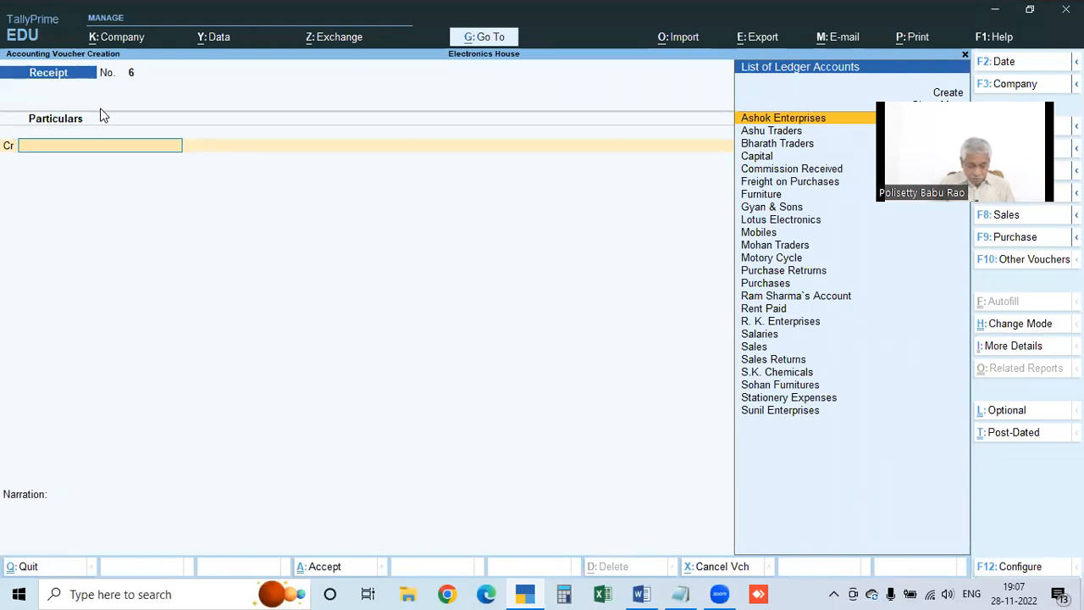
key("F5")
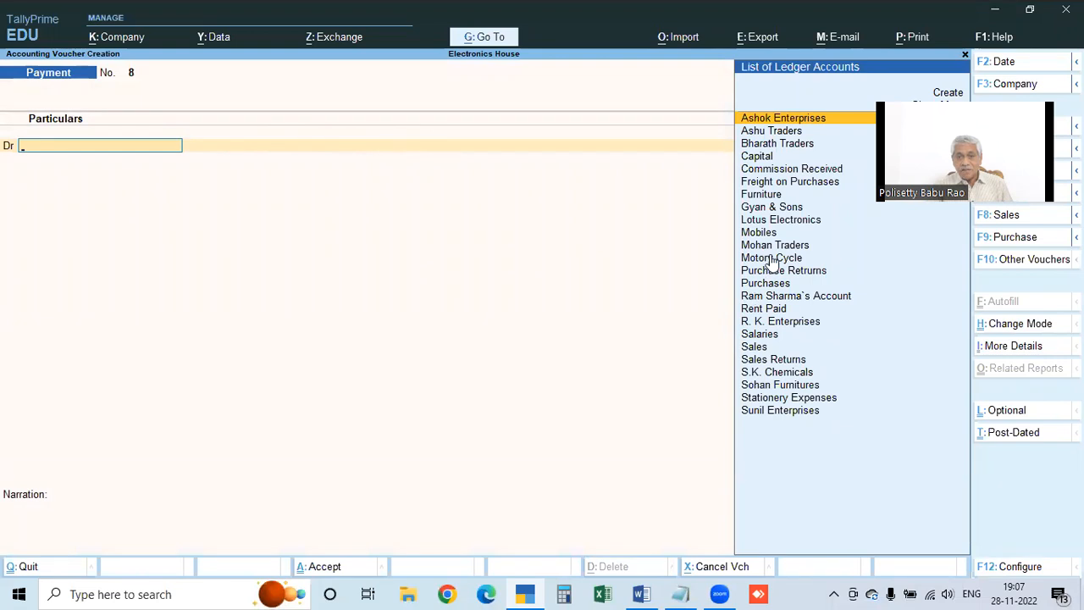
left_click(783, 221)
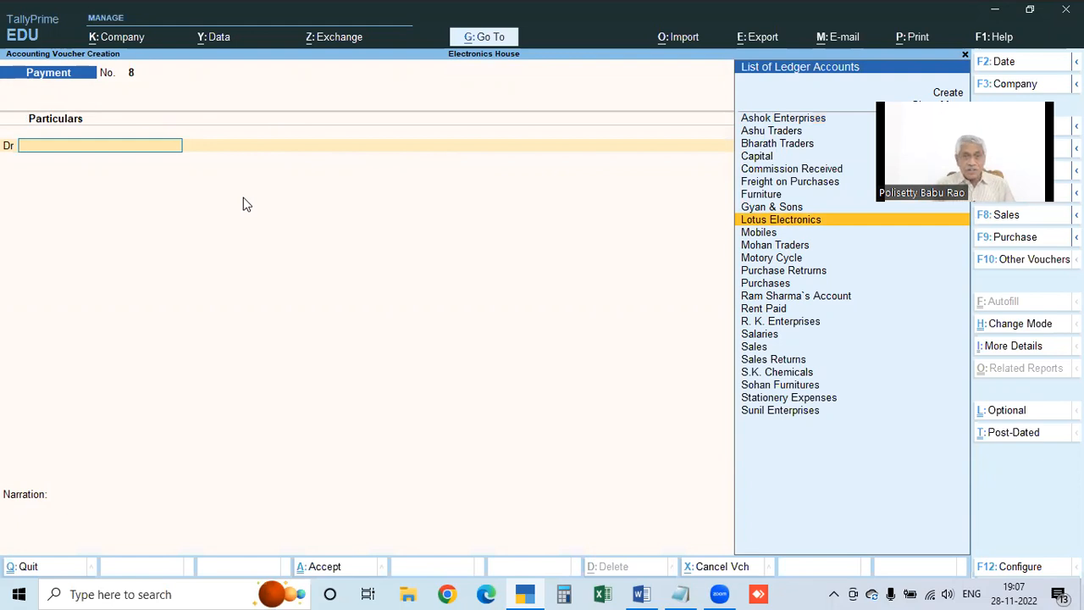
Try to set the payment voucher's date to 1.4.22 and quit the voucher without saving.
key("F2")
type("1.4.22")
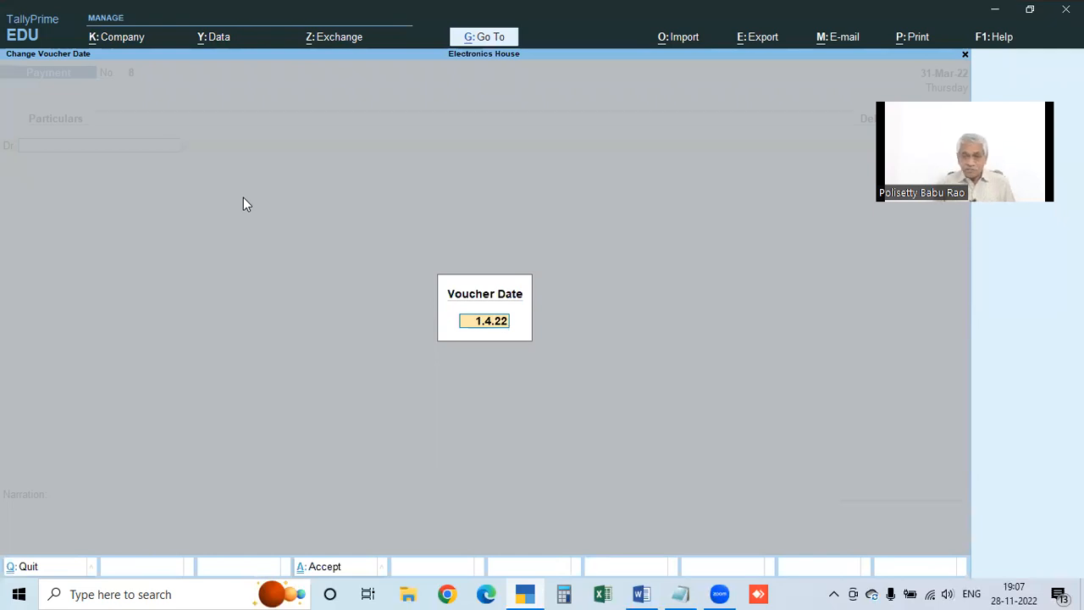
key("Return")
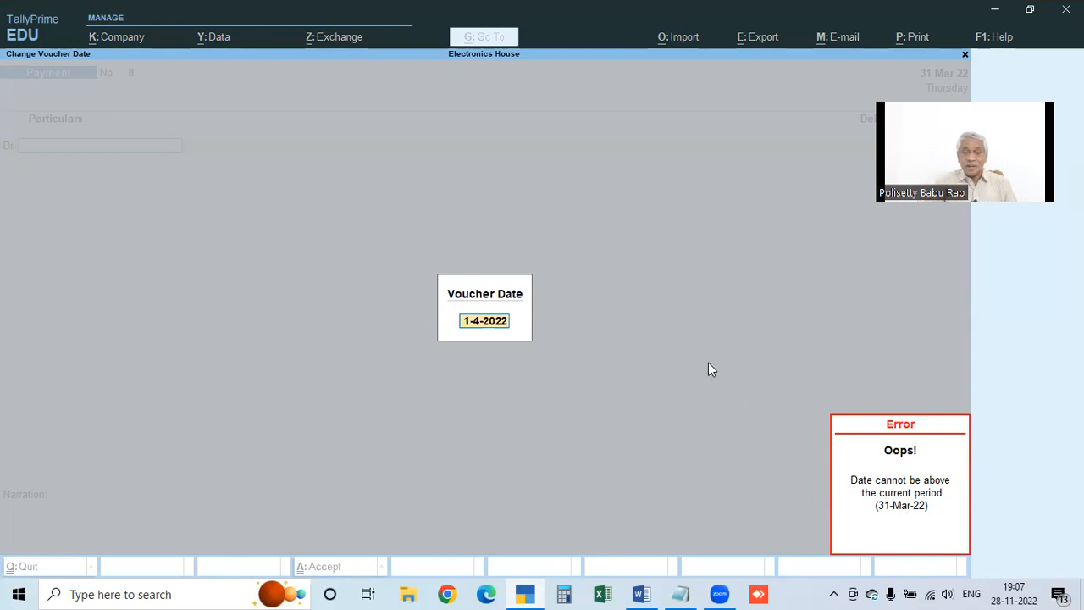
key("Escape")
key("Escape")
key("Escape")
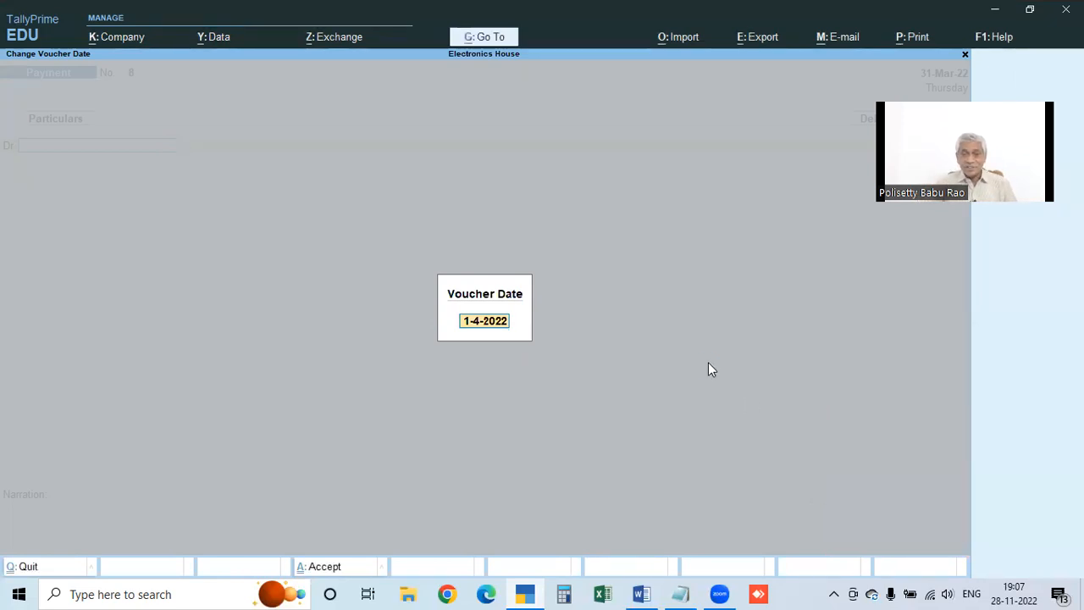
key("Escape")
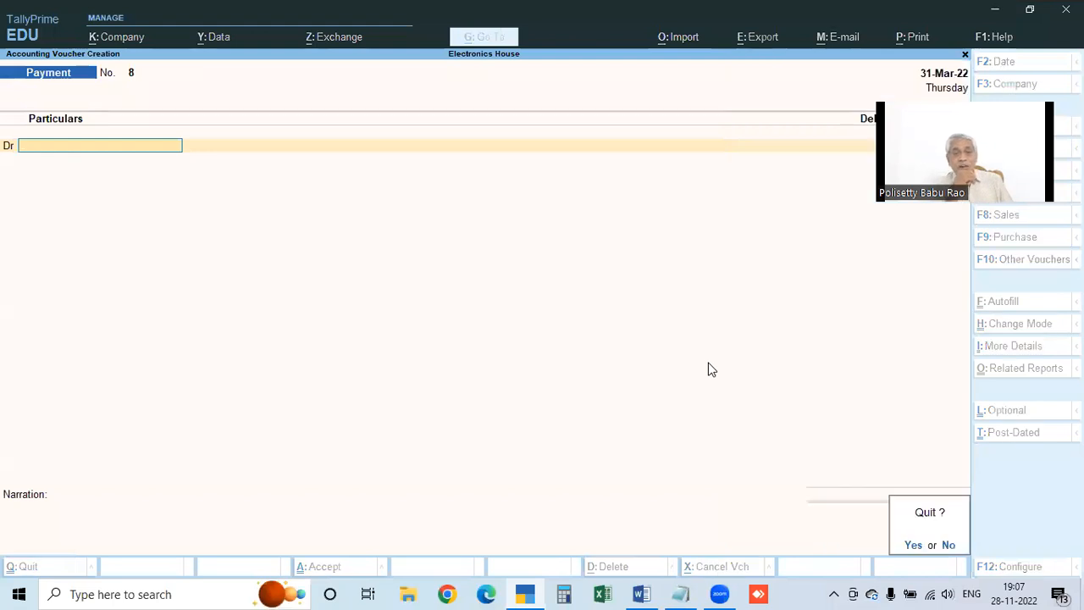
key("y")
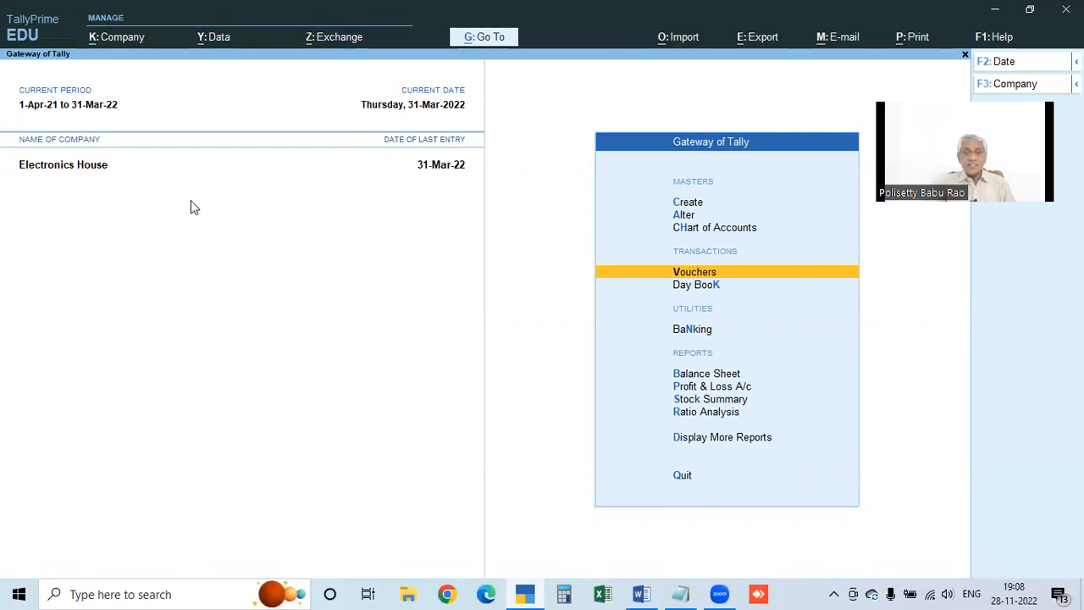
Switch to the TALLY PRIME FULL SUBJECT document in Word and review the three methods for changing the financial year under MID LEVEL.
left_click(637, 594)
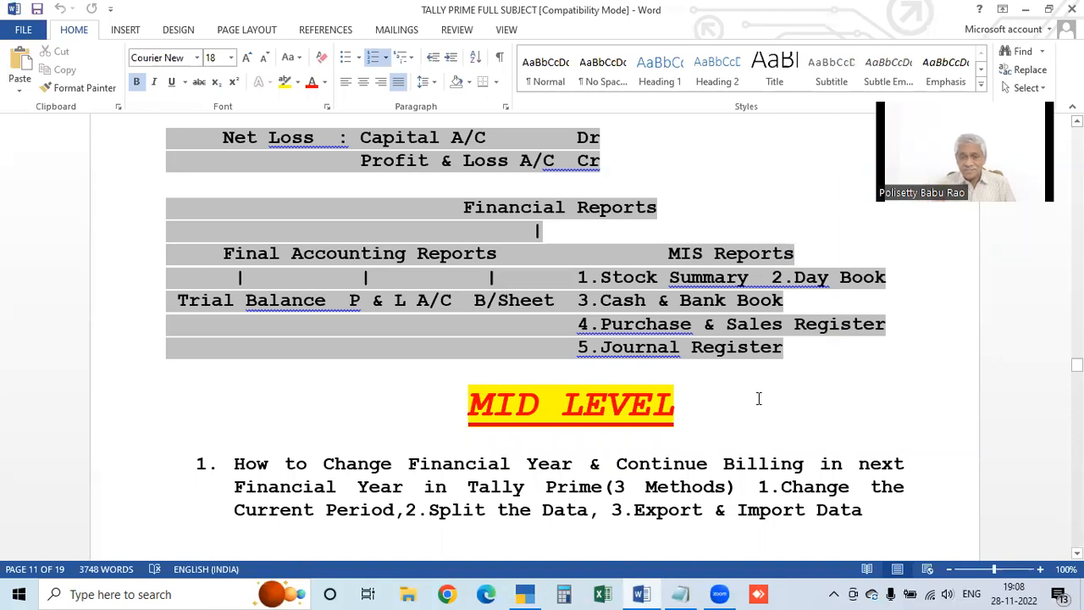
scroll(758, 396, "up", 1)
scroll(753, 509, "down", 2)
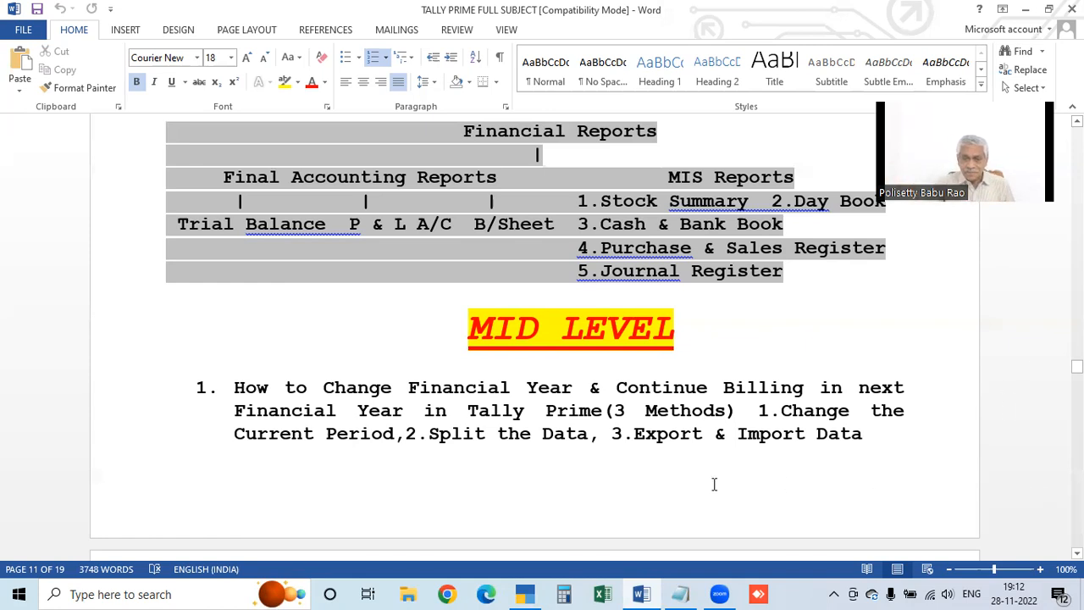
left_click_drag(613, 437, 863, 436)
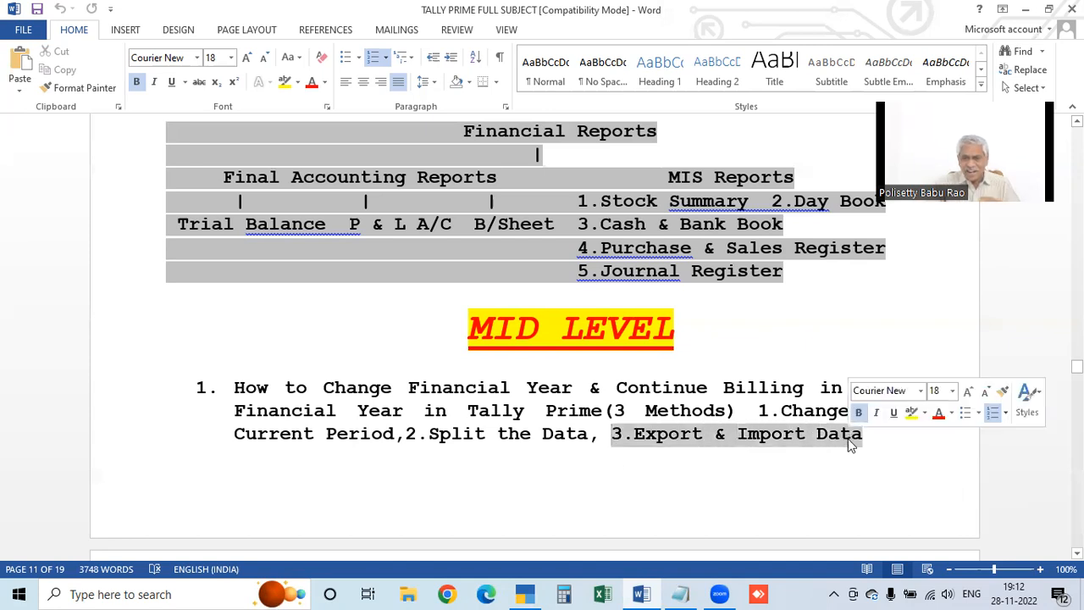
left_click(599, 499)
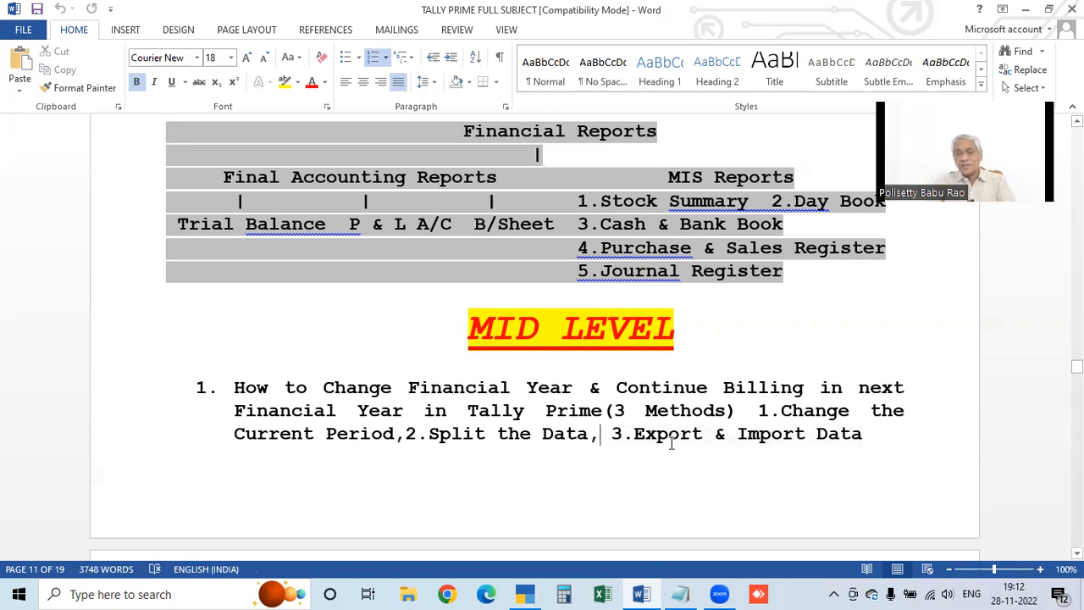
scroll(586, 421, "up", 1)
scroll(586, 421, "down", 1)
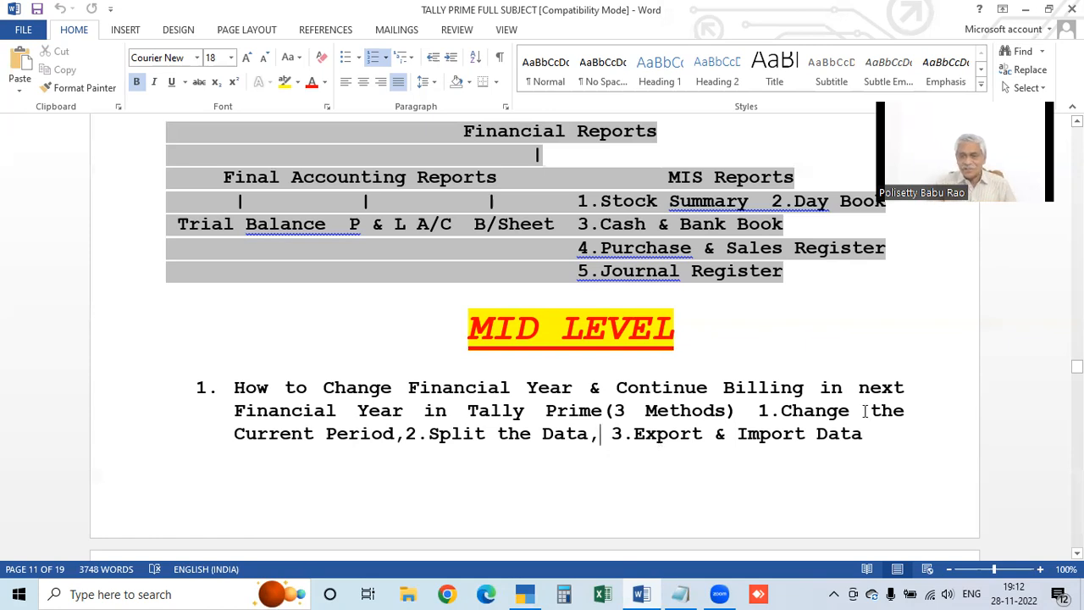
scroll(864, 412, "up", 1)
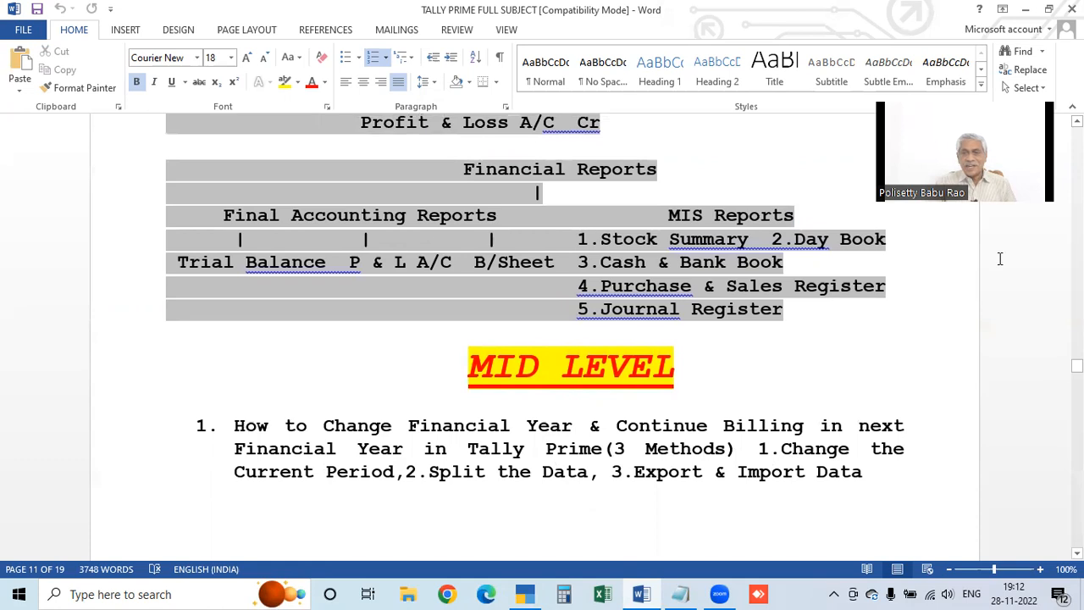
left_click(1025, 9)
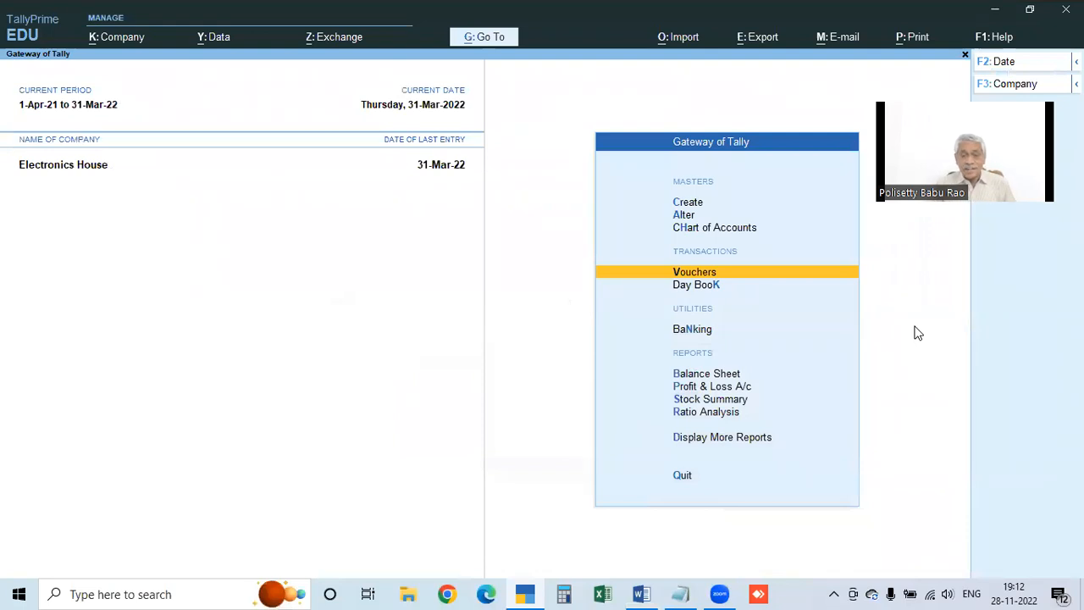
left_click(53, 108)
type("1")
key("Escape")
left_click(52, 106)
key("Escape")
key("Escape")
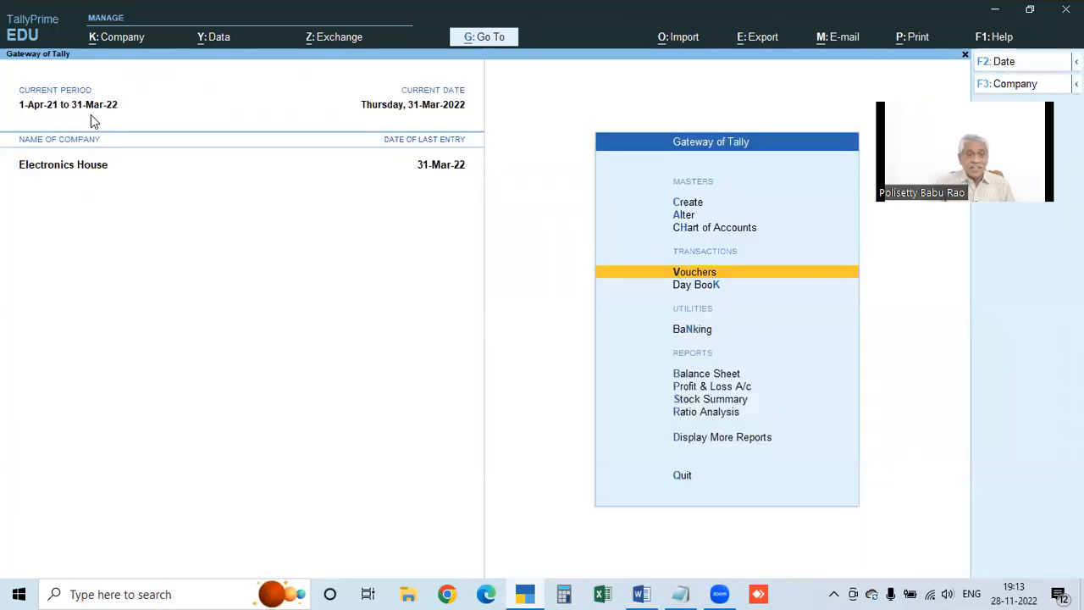
Change Electronics House's current period to run from 1.4.22 to 31.3.23.
left_click(90, 111)
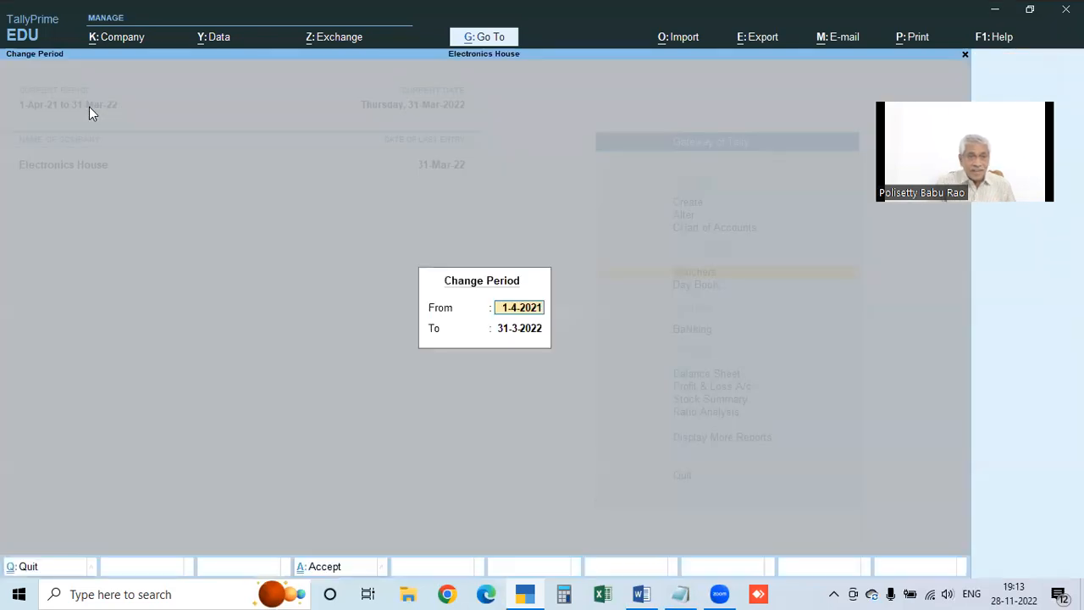
type("1.422")
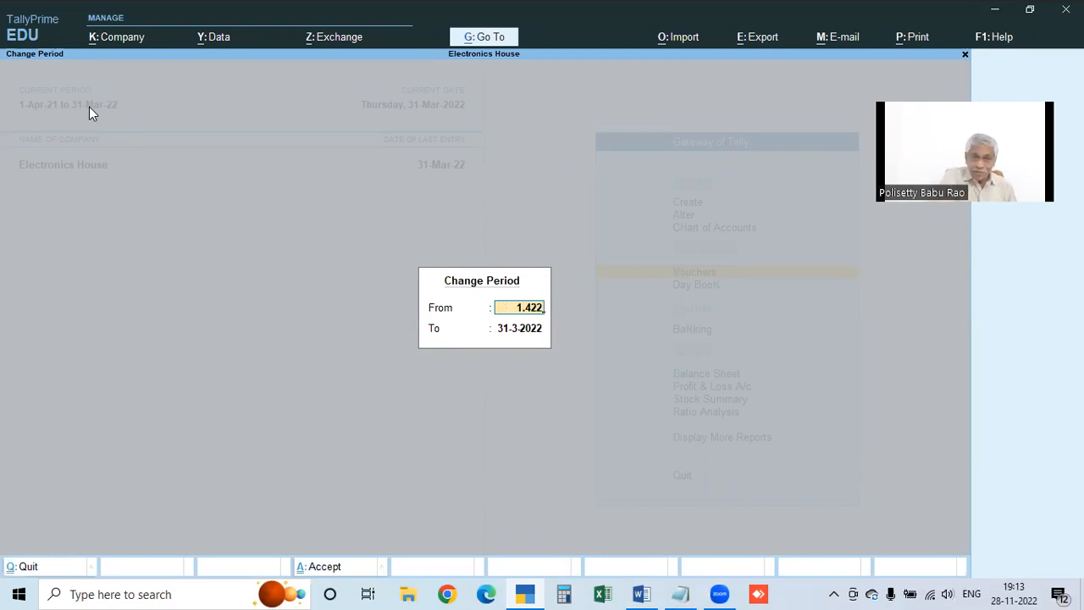
key("BackSpace")
key("BackSpace")
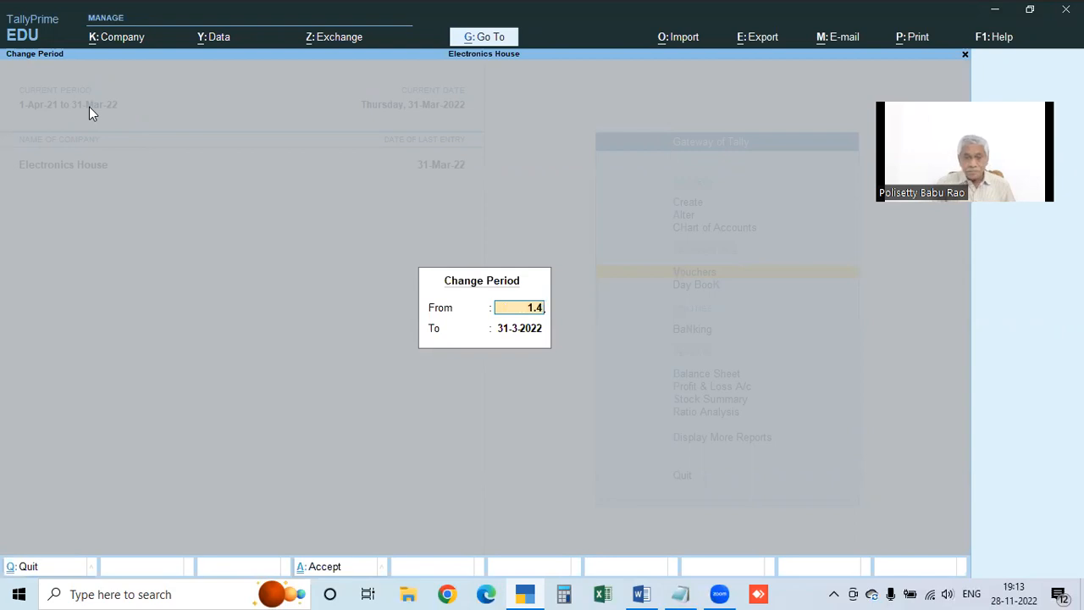
type(".22")
key("Return")
type("31.3.23")
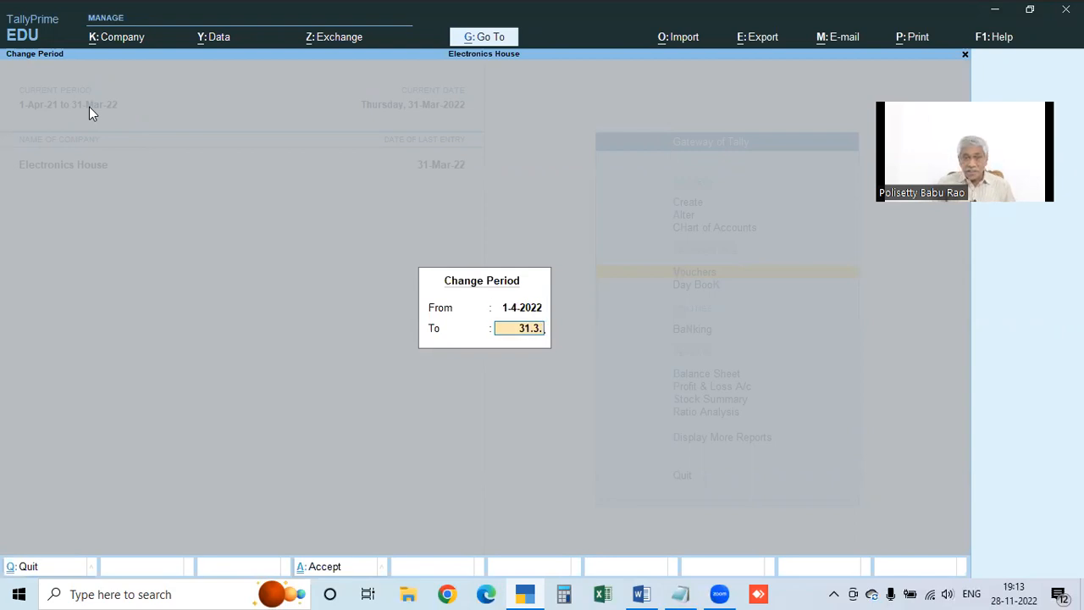
key("Return")
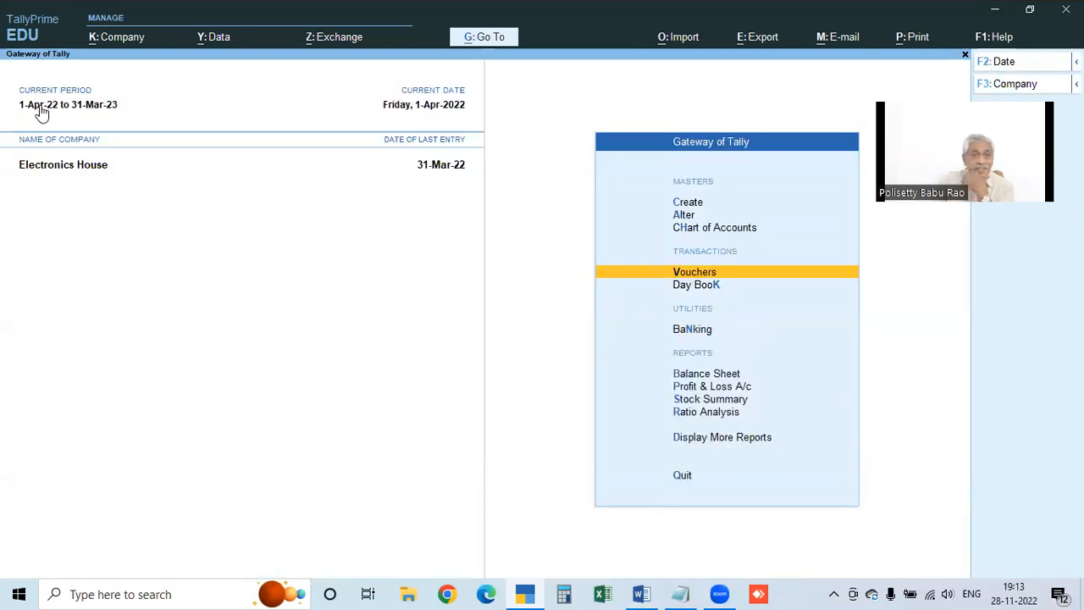
Set the current period back to the previous financial year, 1.4.21 to 31.3.22.
left_click(97, 105)
type("1.4.21")
key("Return")
type("31.3.22")
key("Return")
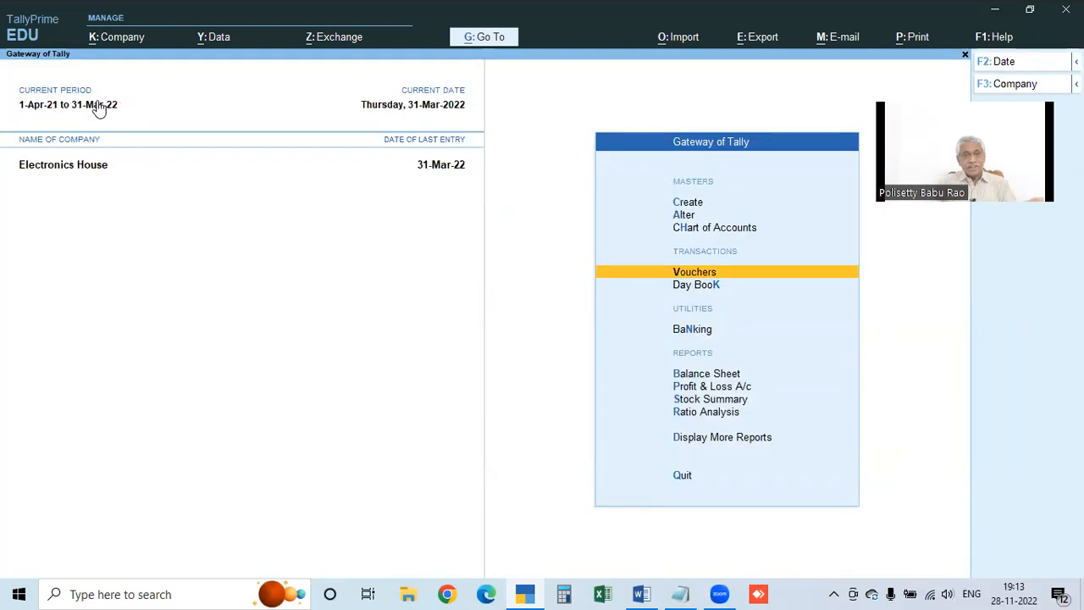
Change the current period to the next financial year, from 1.4.22 to 31.3.23.
left_click(98, 105)
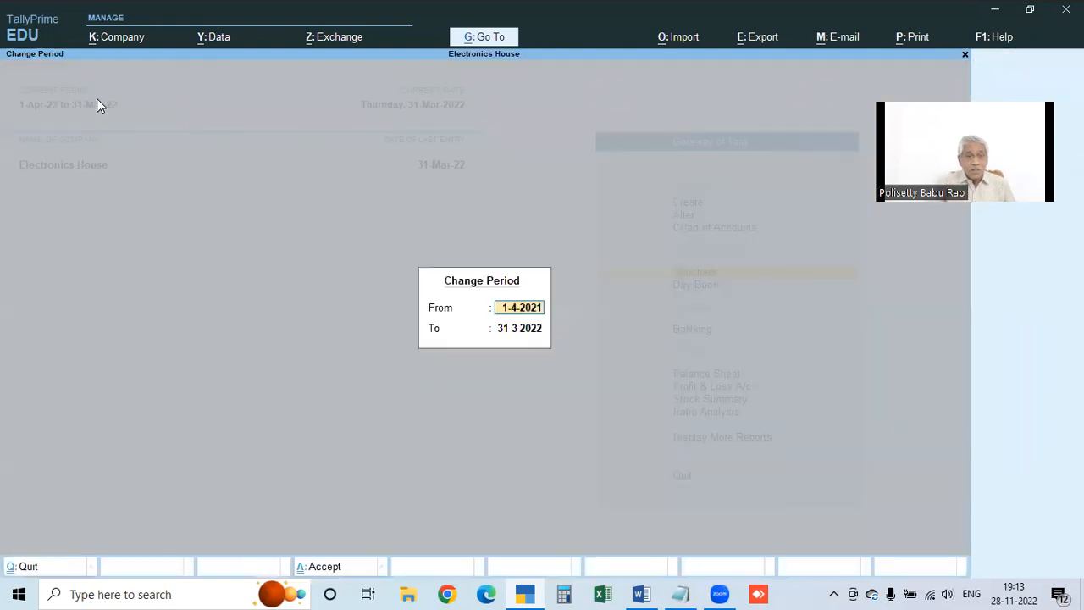
type("1.4")
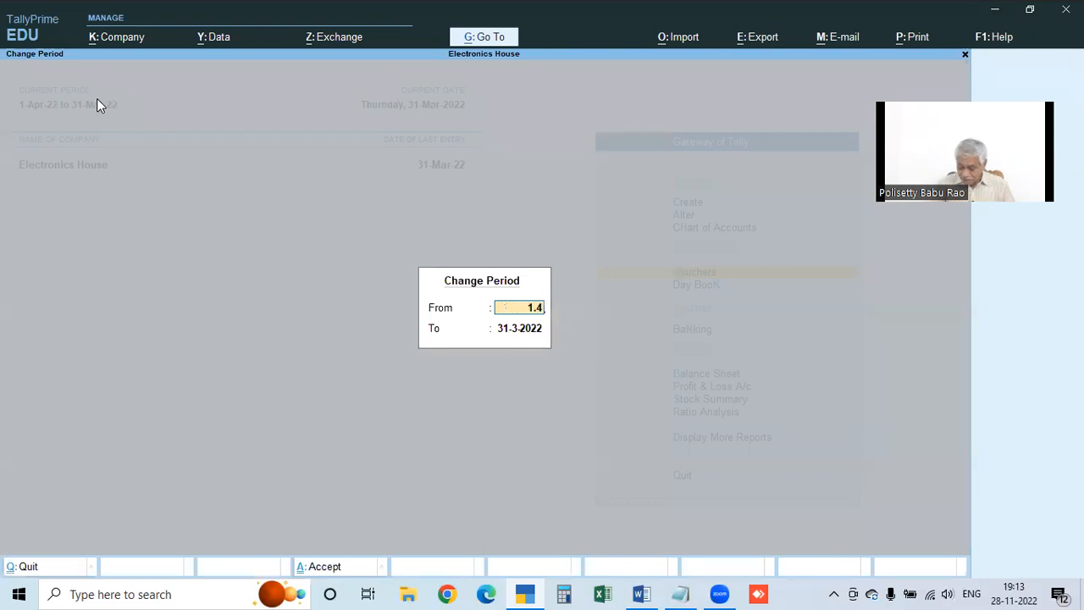
type(".22")
key("Return")
type("31.3.23")
key("Return")
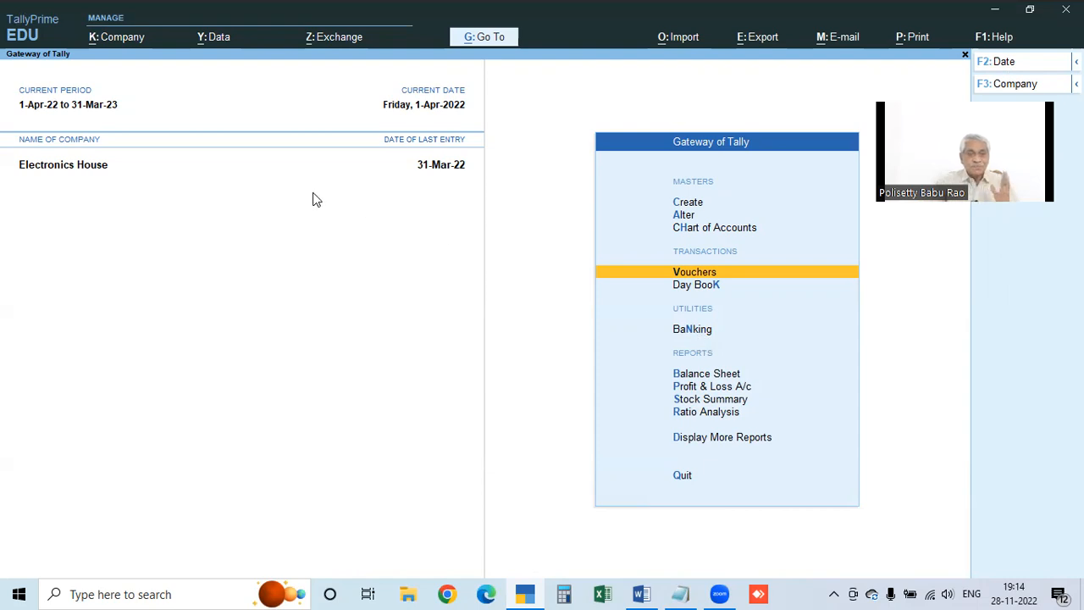
Open the Balance Sheet for the new period and expand it to the detailed view.
left_click(685, 377)
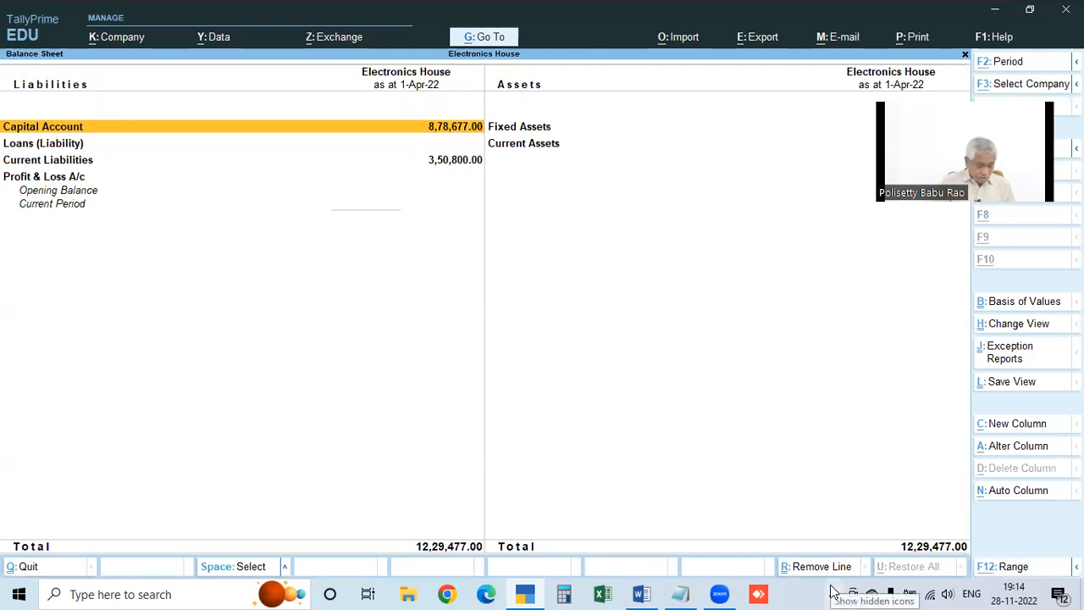
key("alt+F5")
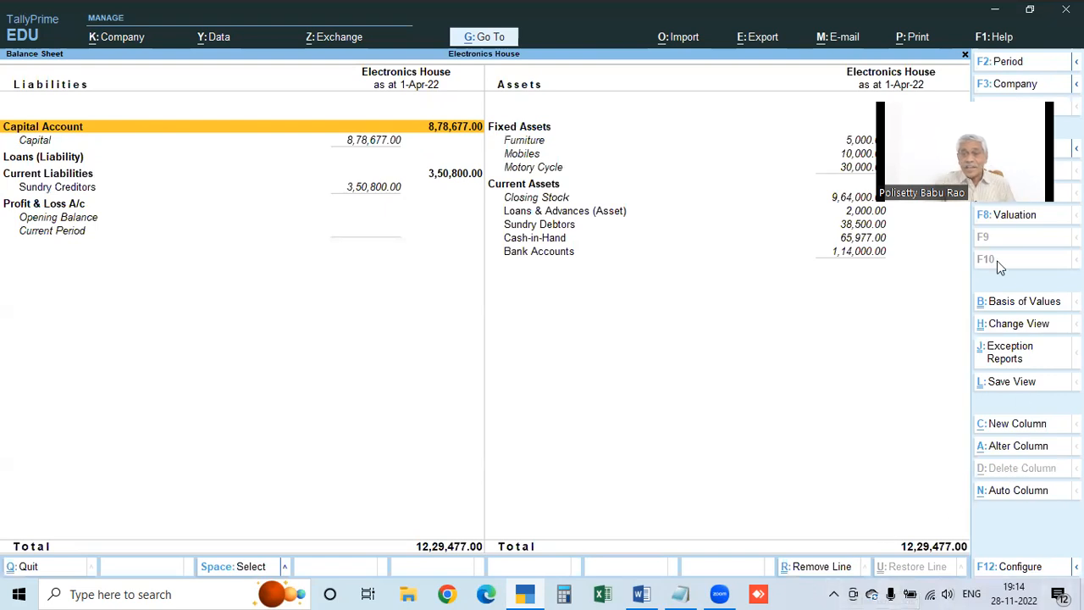
left_click_drag(960, 159, 846, 554)
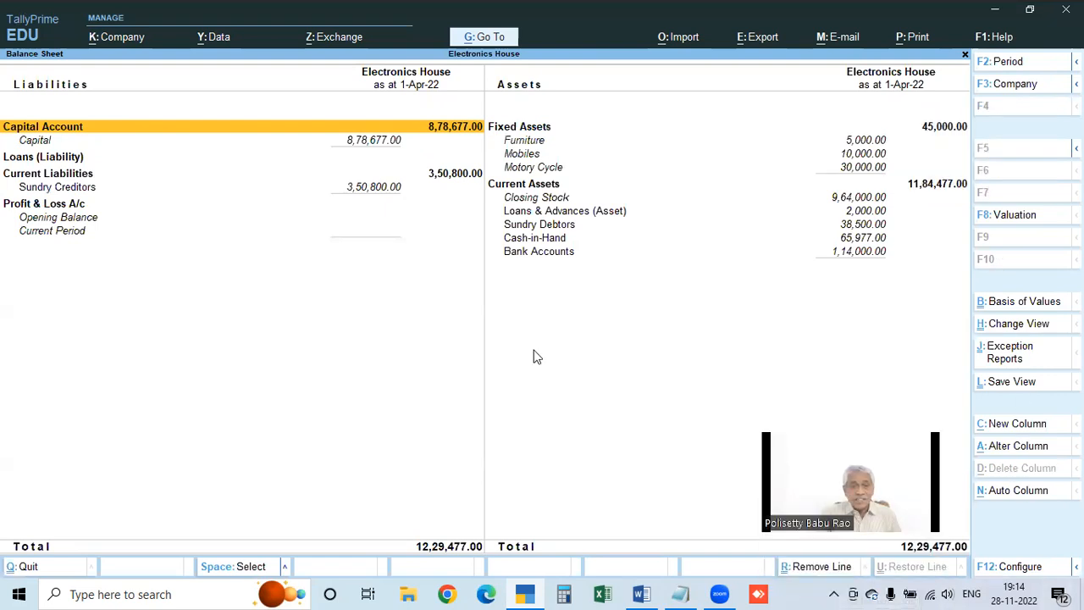
Inspect the Sundry Creditors group and Lotus Electronics' monthly summary, return to the Balance Sheet and highlight Capital Account.
left_click(69, 206)
left_click(72, 196)
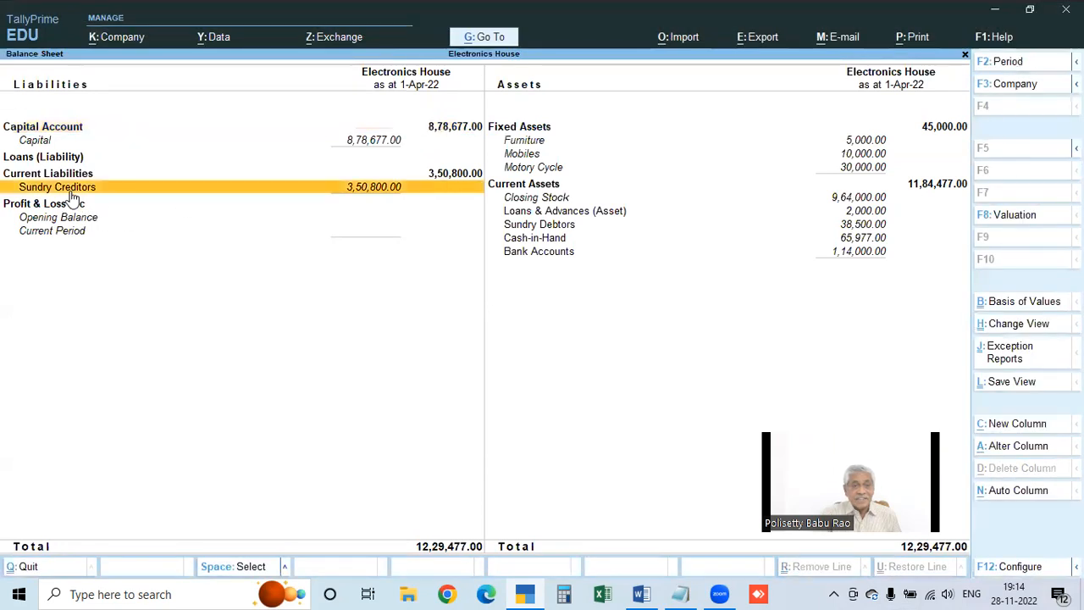
left_click(72, 196)
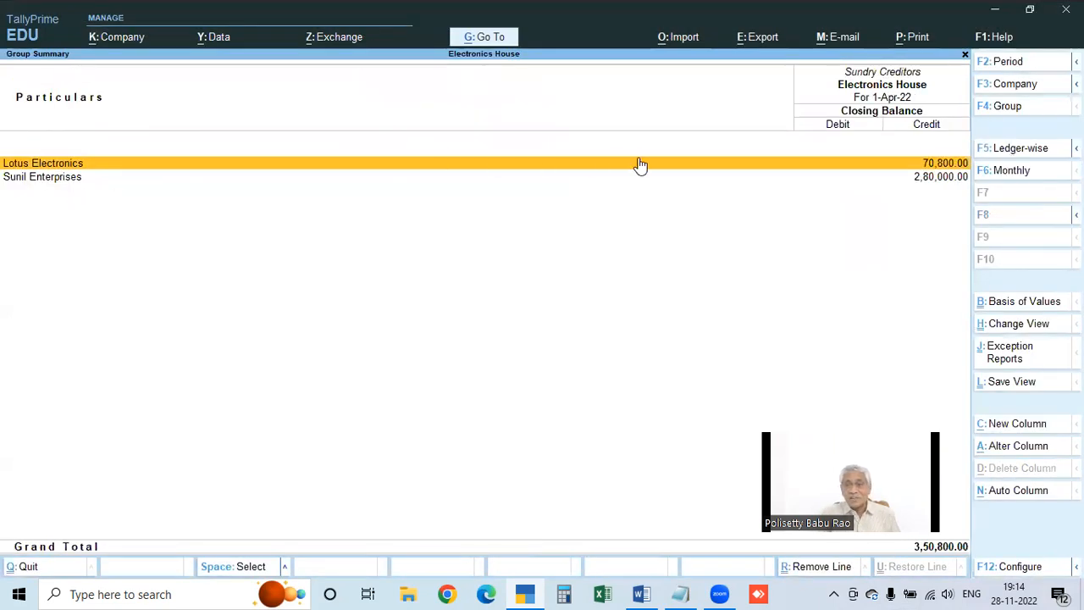
left_click(942, 165)
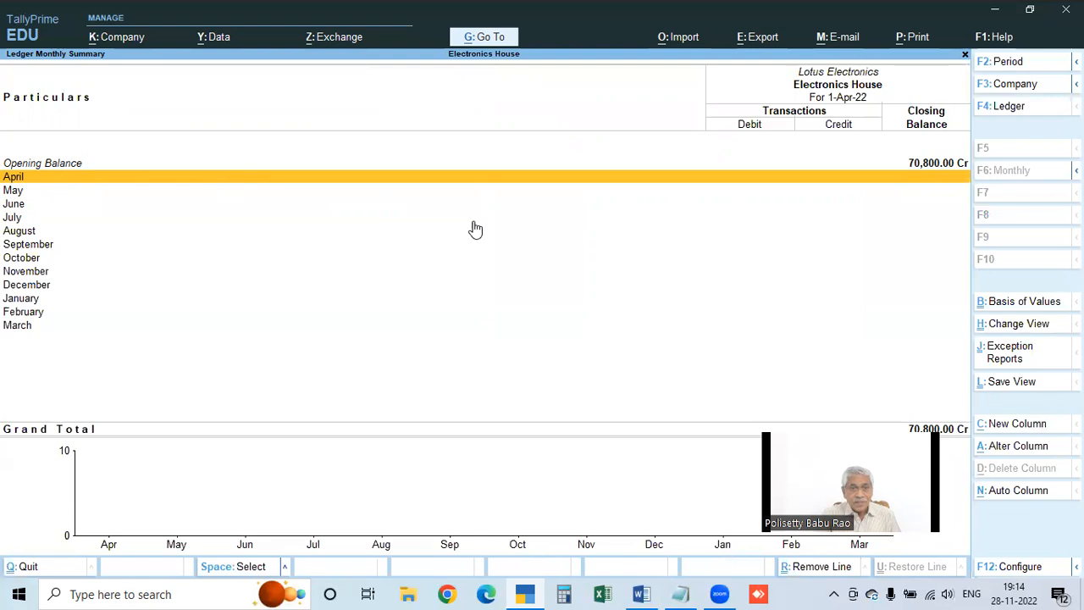
key("Escape")
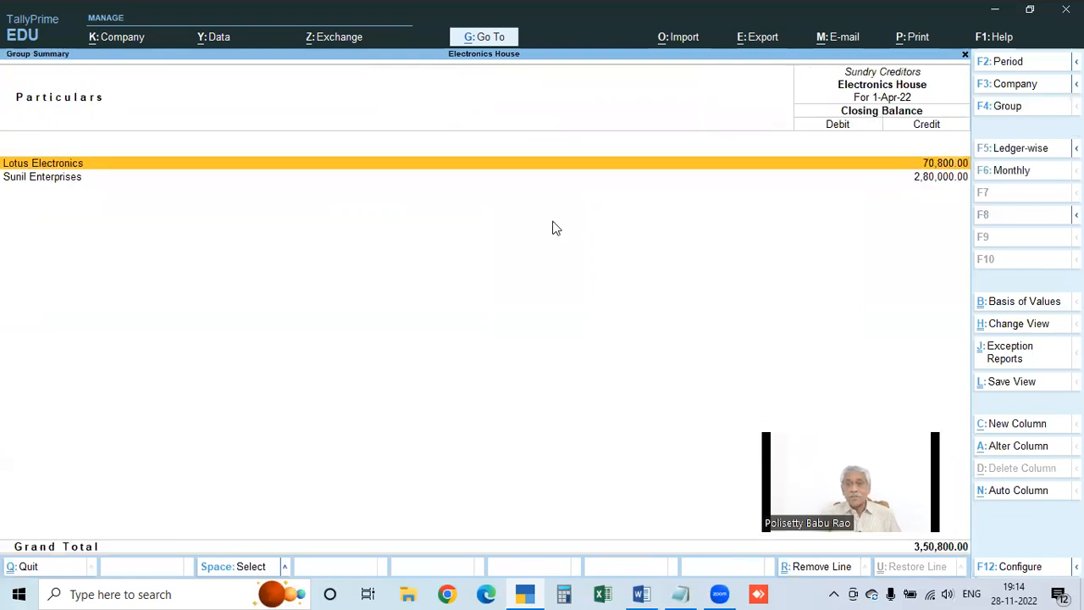
key("Escape")
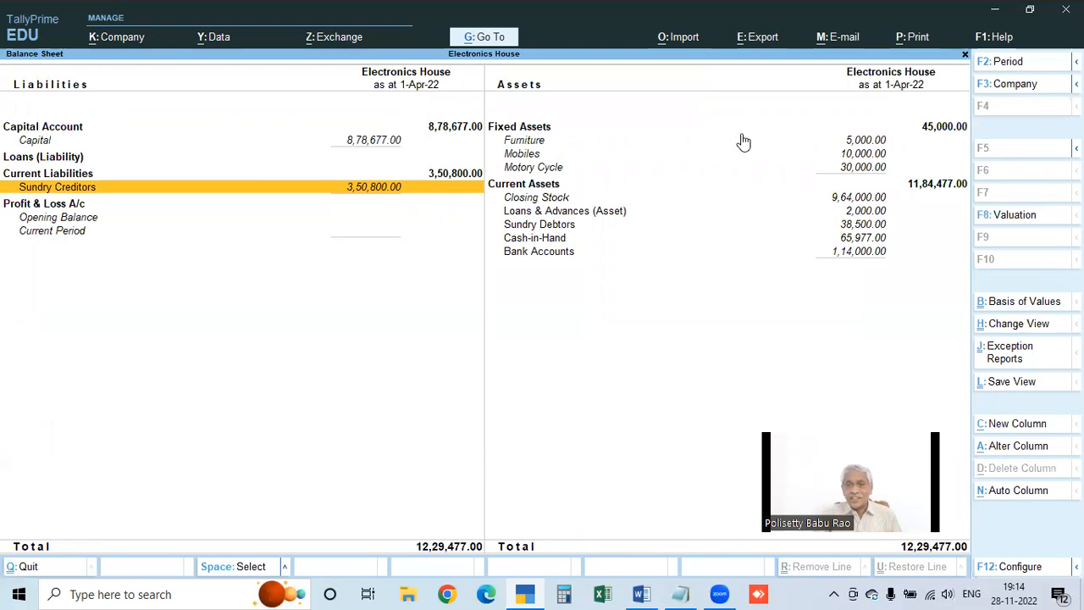
left_click(451, 130)
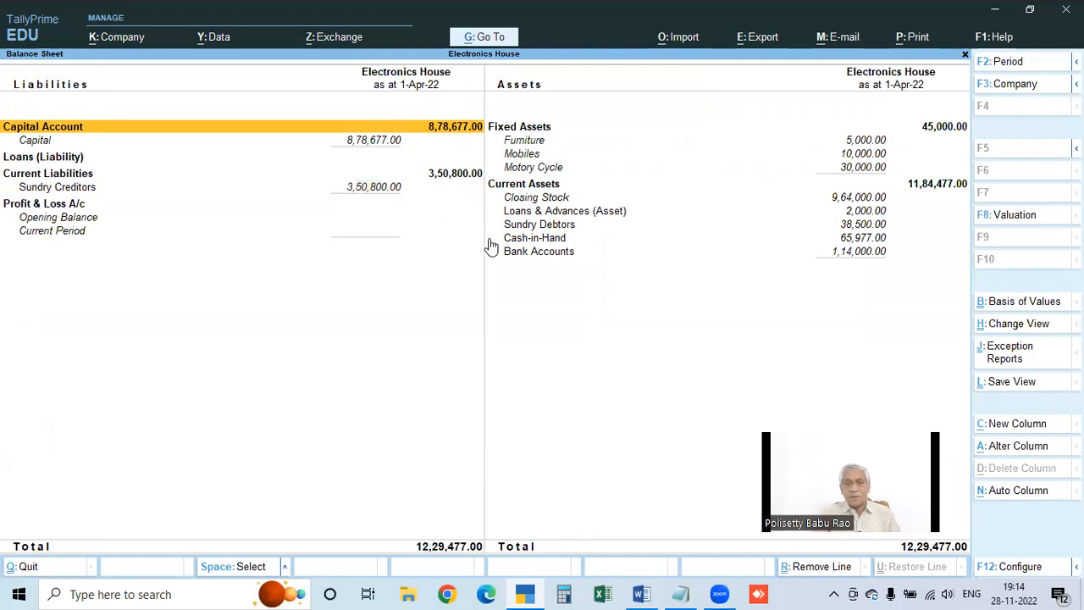
Inspect the Sundry Debtors group and the monthly summaries of Ashok Enterprises and S.K. Chemicals, and return to the Balance Sheet.
left_click(552, 227)
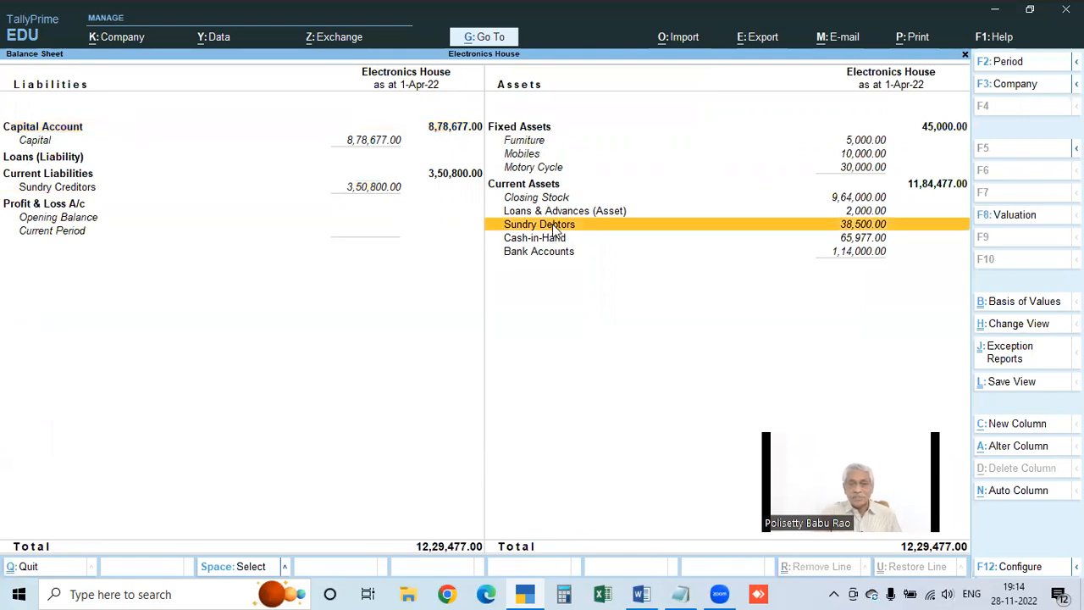
left_click(555, 227)
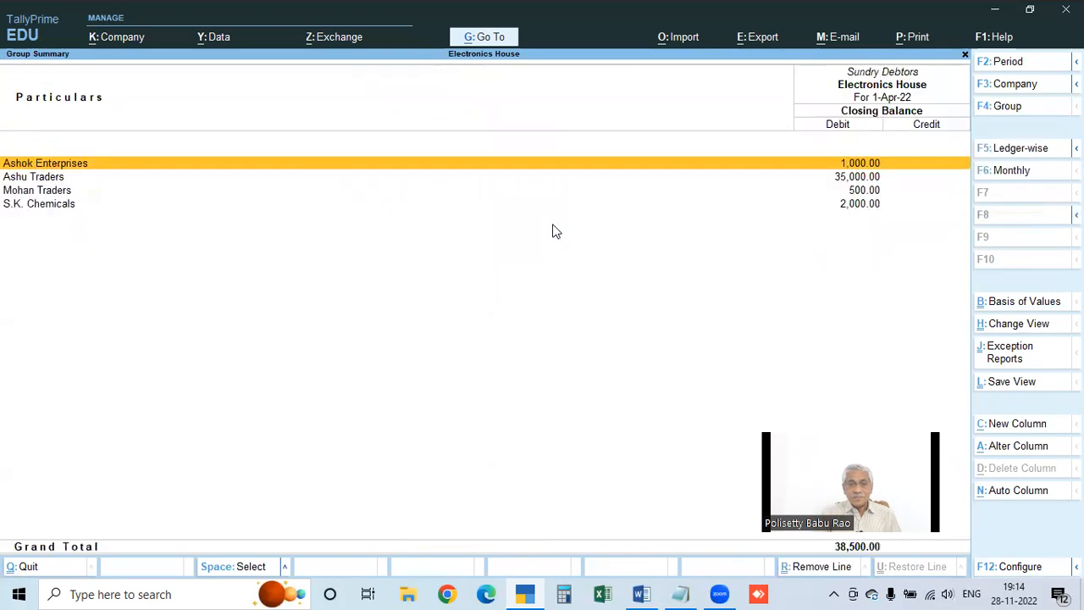
left_click(73, 167)
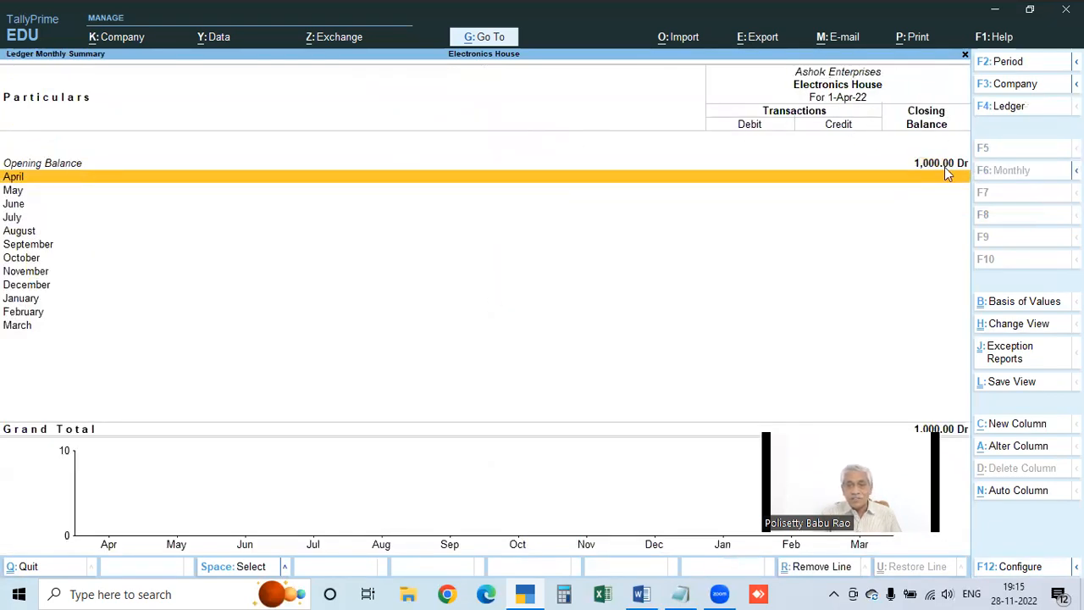
key("Escape")
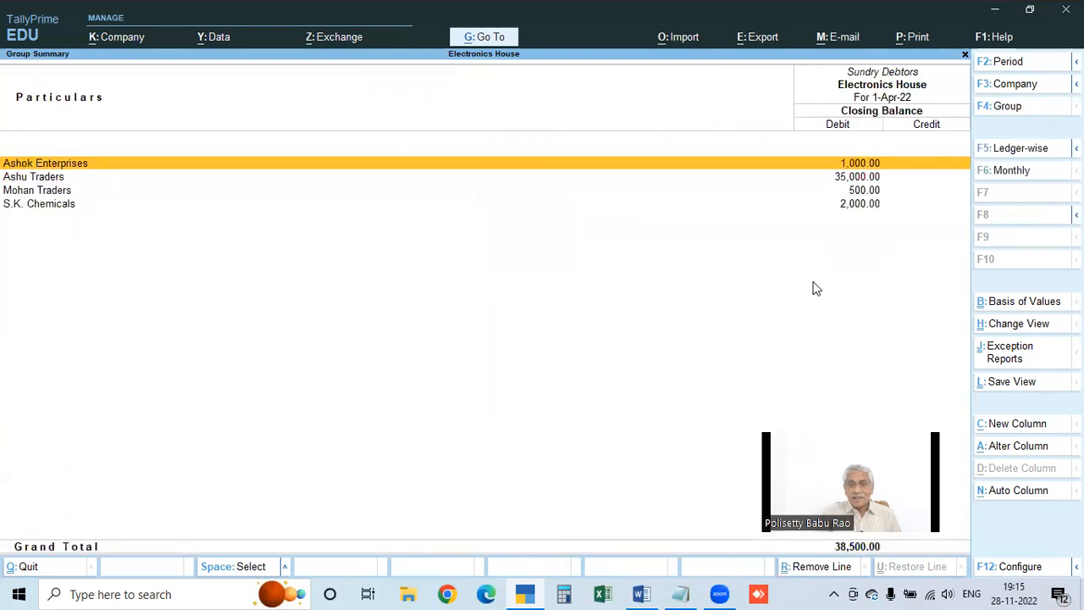
left_click(866, 209)
left_click(865, 210)
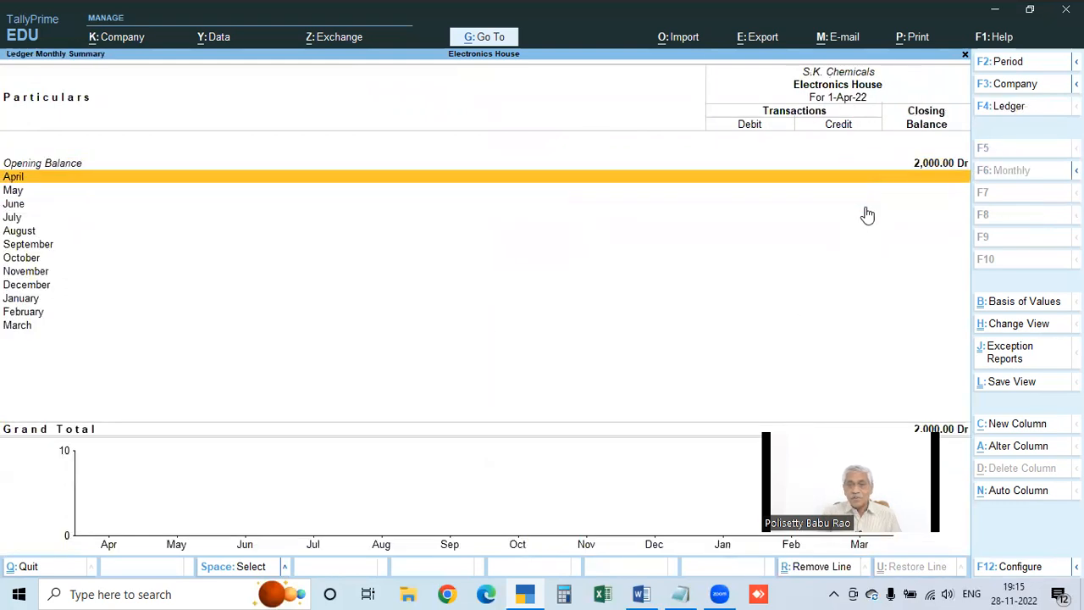
key("Escape")
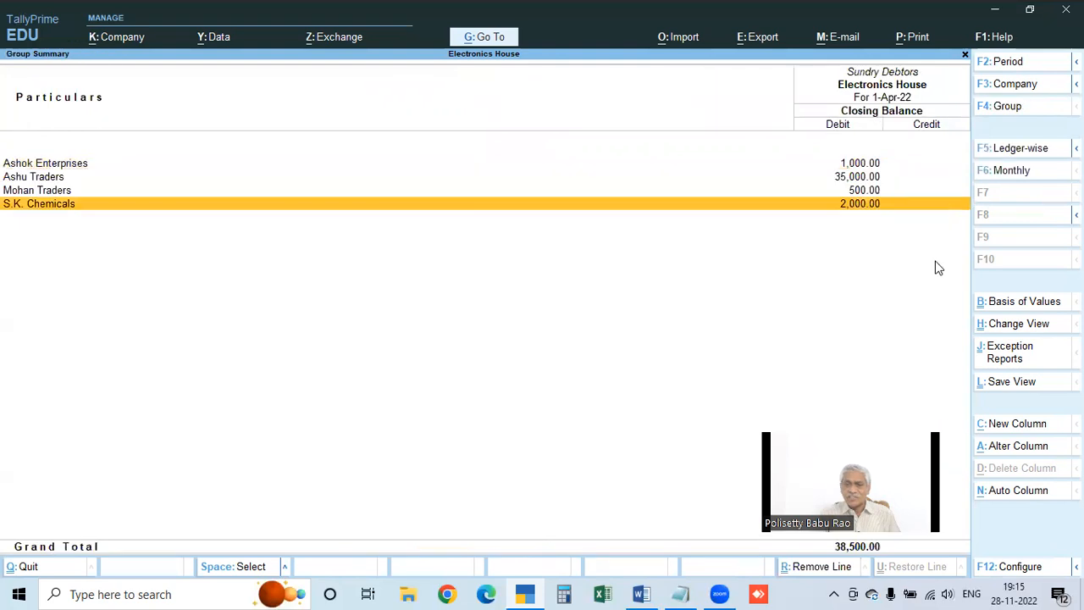
key("Escape")
Examine the Capital ledger's monthly summary under Capital Account and return to the Gateway of Tally.
left_click(71, 133)
left_click(72, 133)
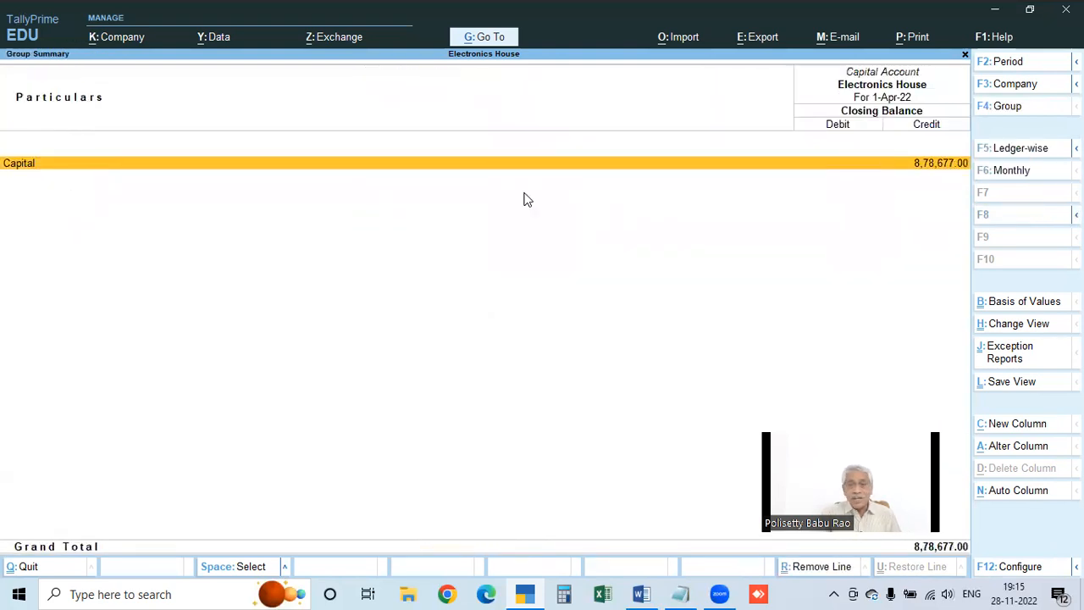
key("Return")
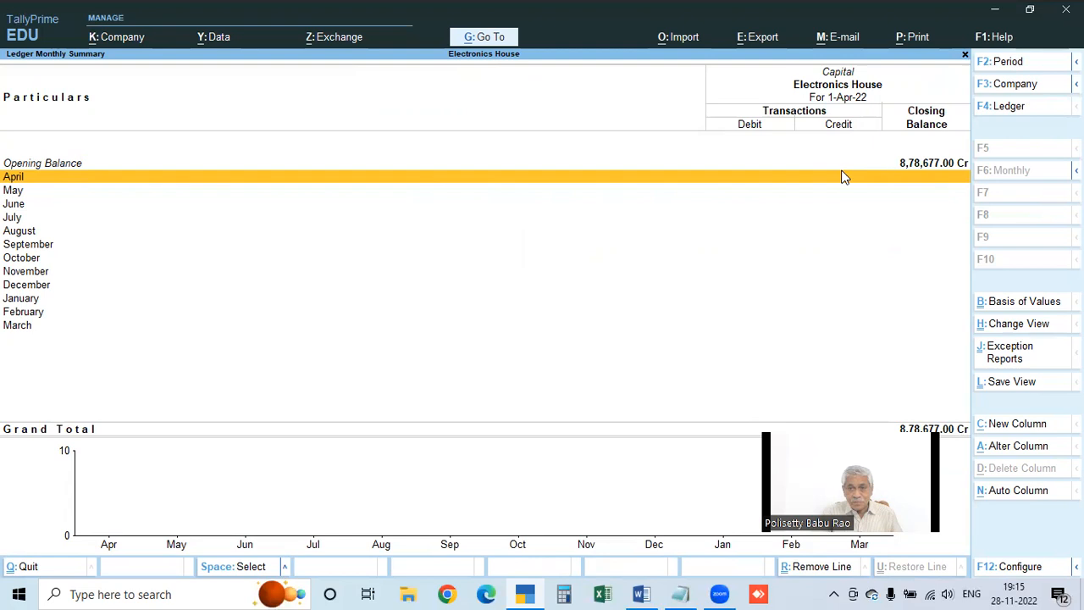
key("Escape")
key("Escape")
key("Escape")
key("Escape")
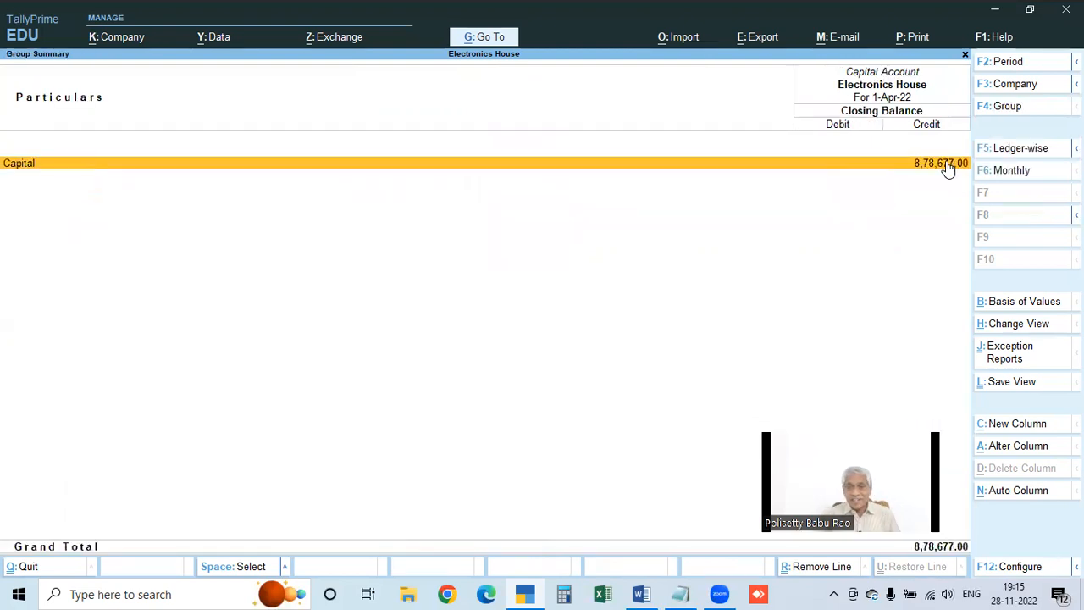
key("Escape")
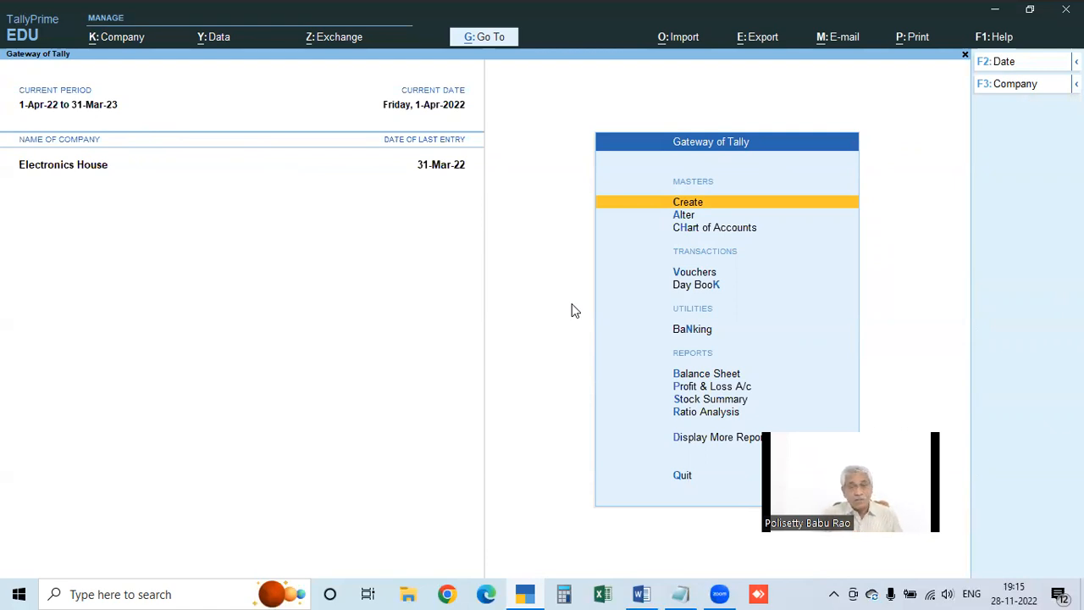
Try to date a new payment voucher 31.3.22 while the 2022-23 period is active, and leave voucher creation without saving.
key("Down")
key("Down")
key("Down")
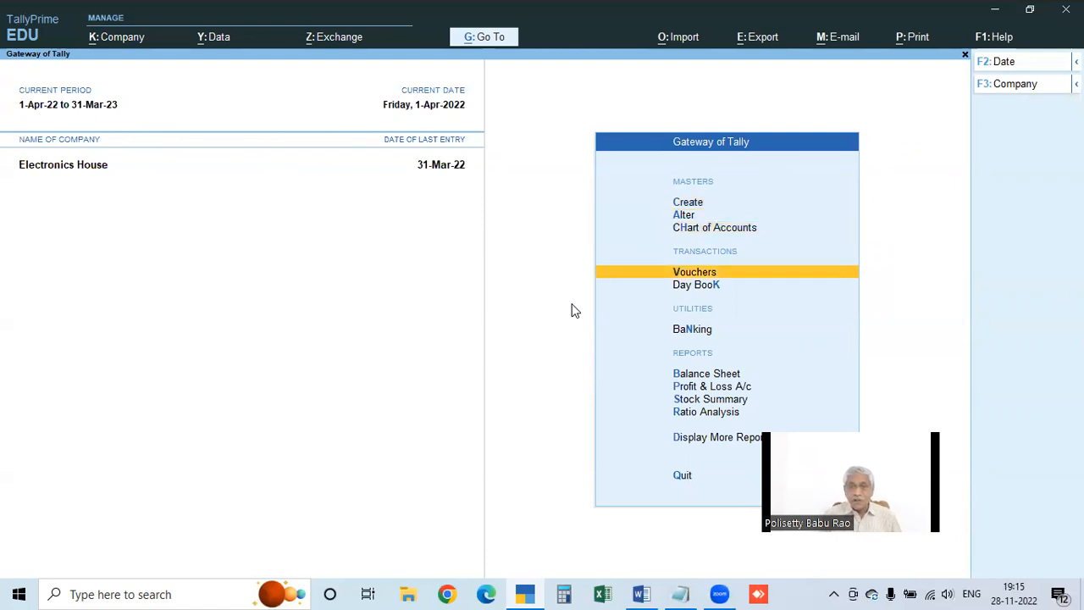
key("Return")
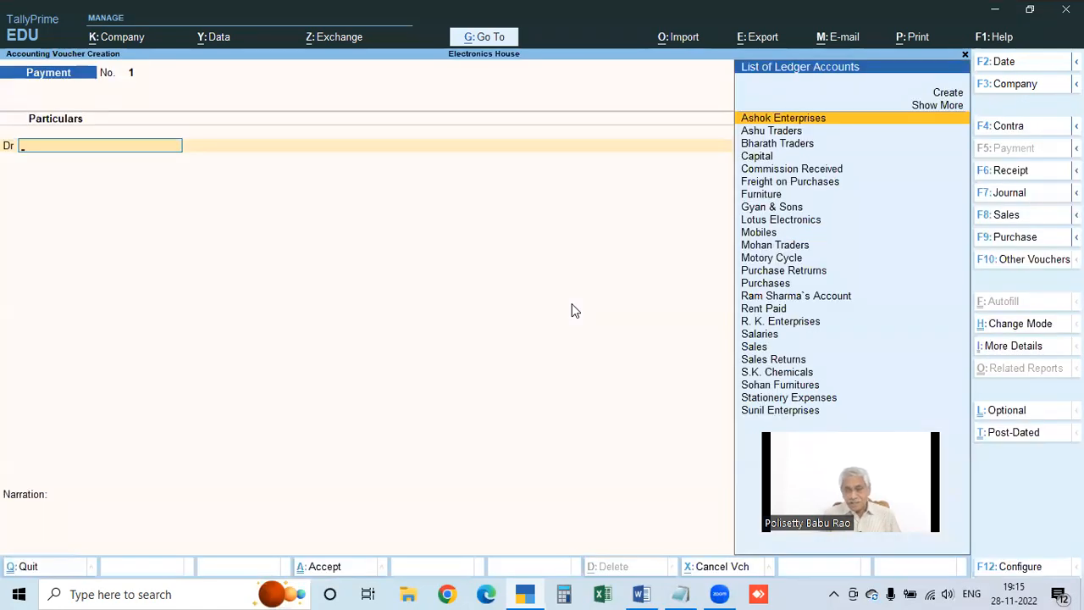
key("F2")
type("31.3.22")
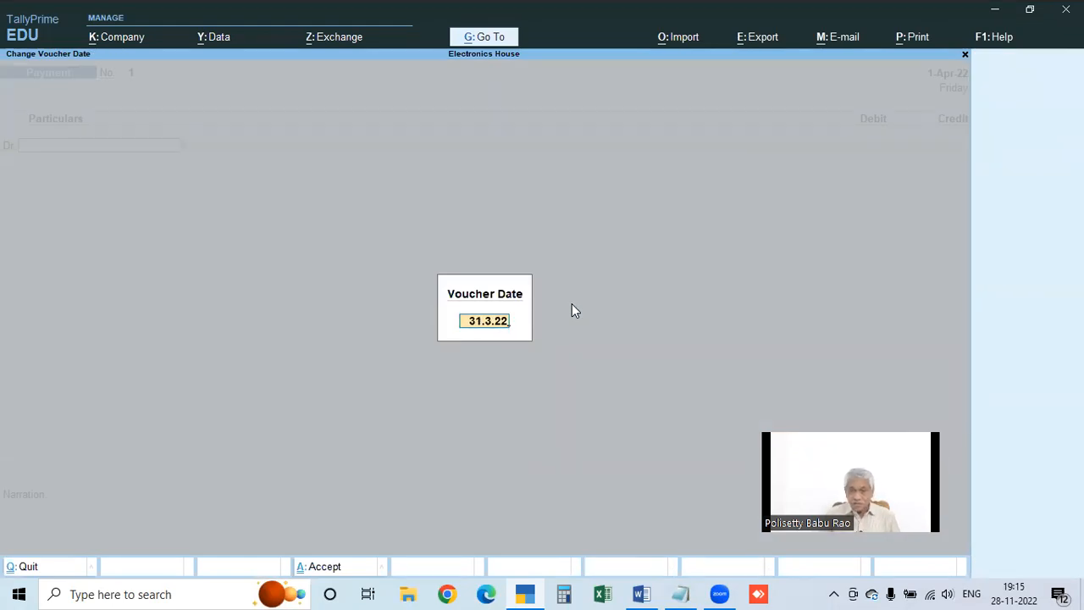
key("Return")
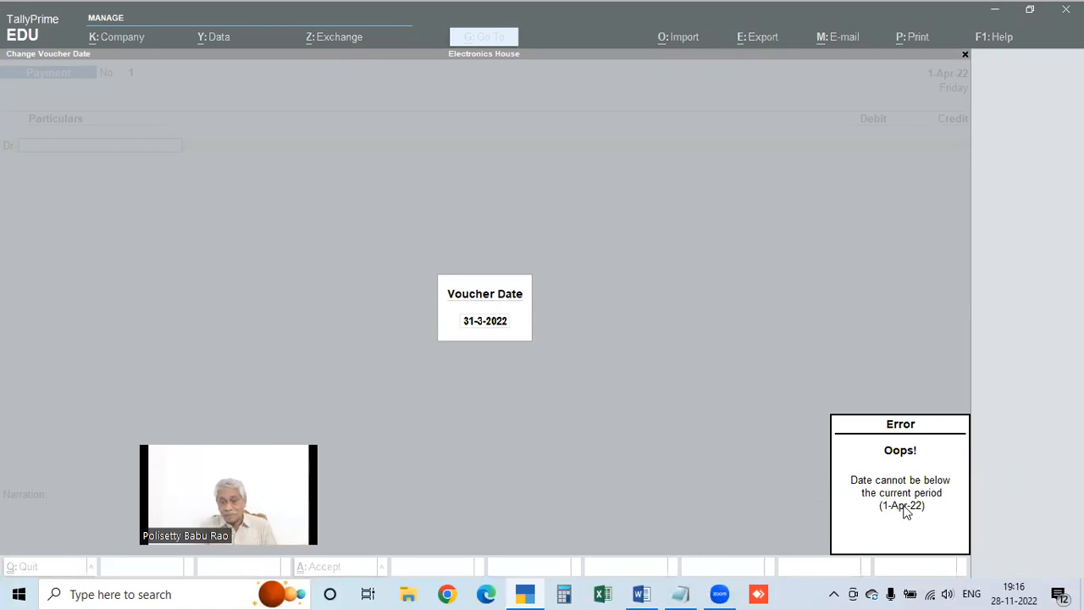
key("Escape")
key("BackSpace")
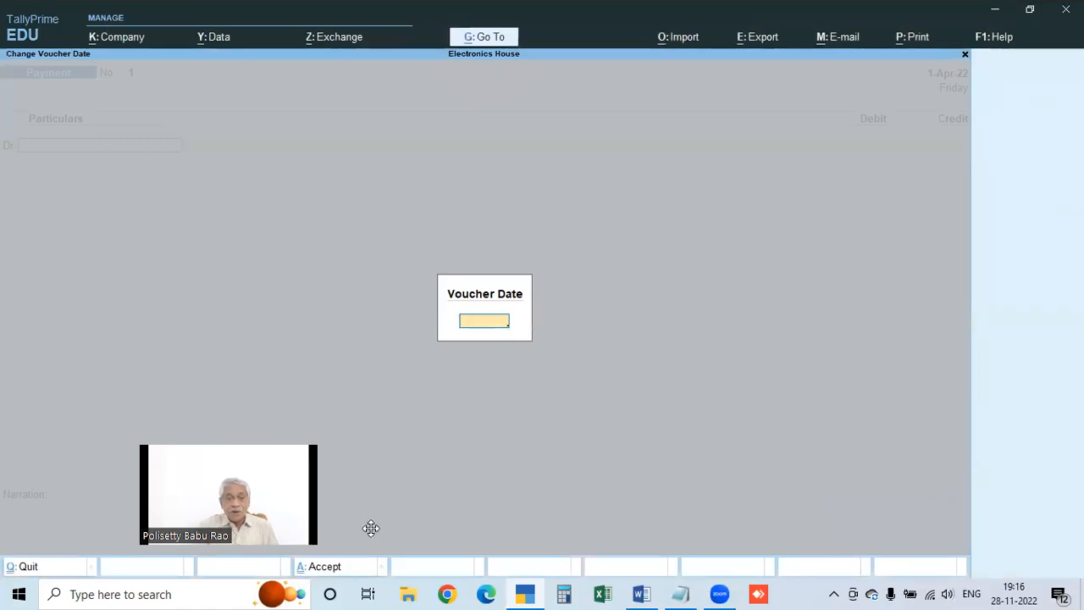
key("Escape")
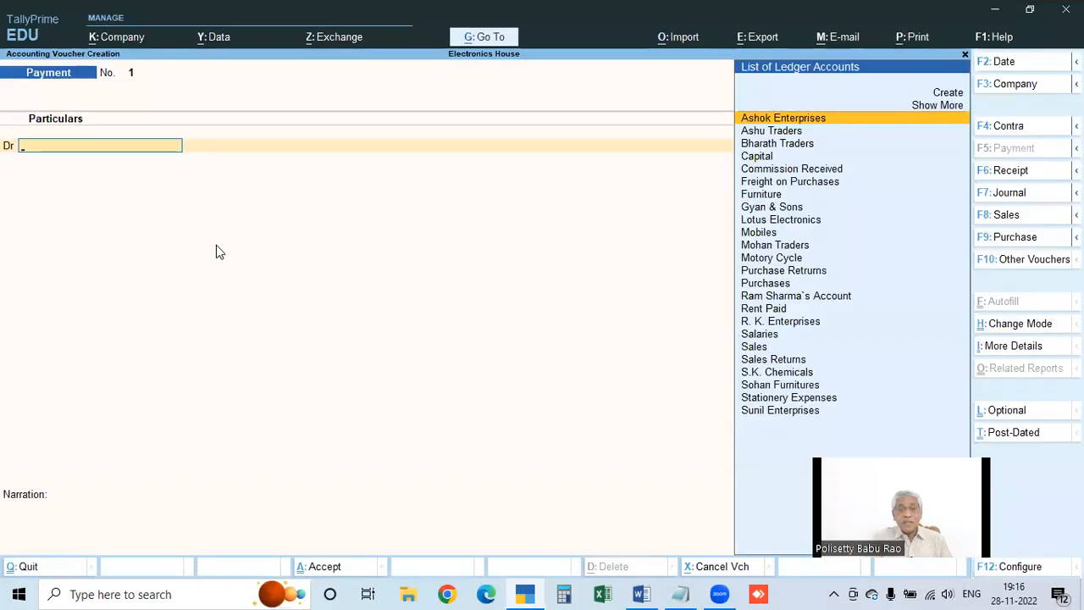
key("Escape")
key("Escape")
key("n")
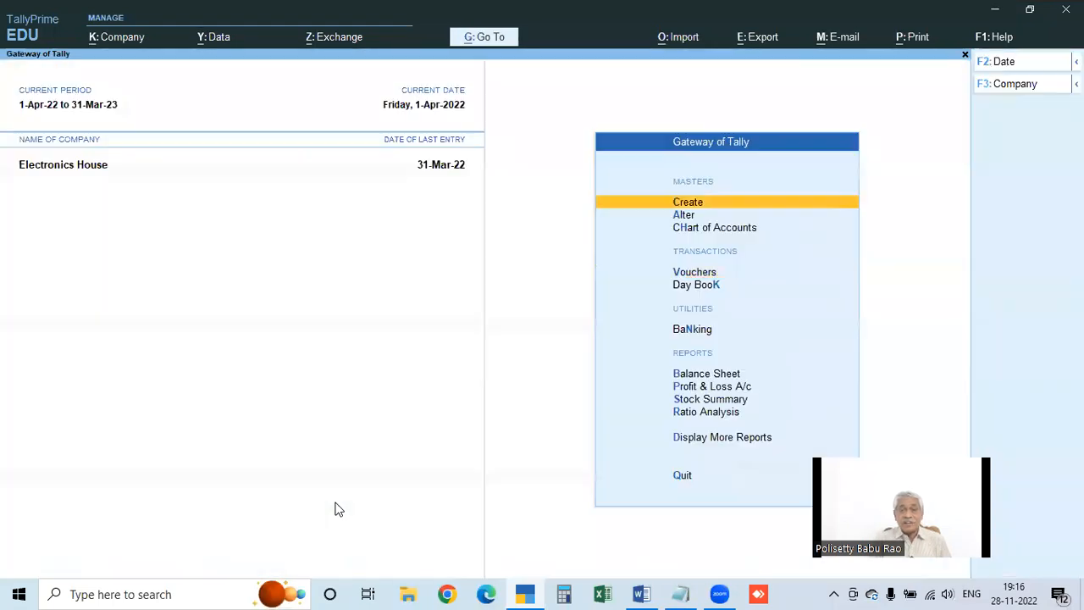
Set the current period back to the previous financial year, from 1-4-21 to 31-3-22.
left_click(94, 106)
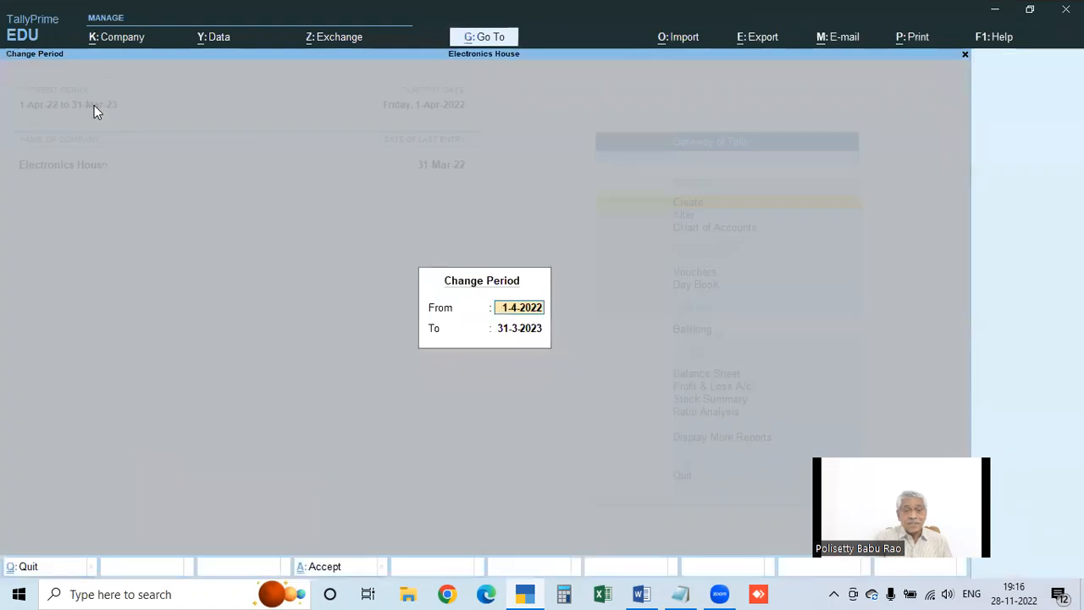
type("1-4-21")
key("Return")
type("31-3-22")
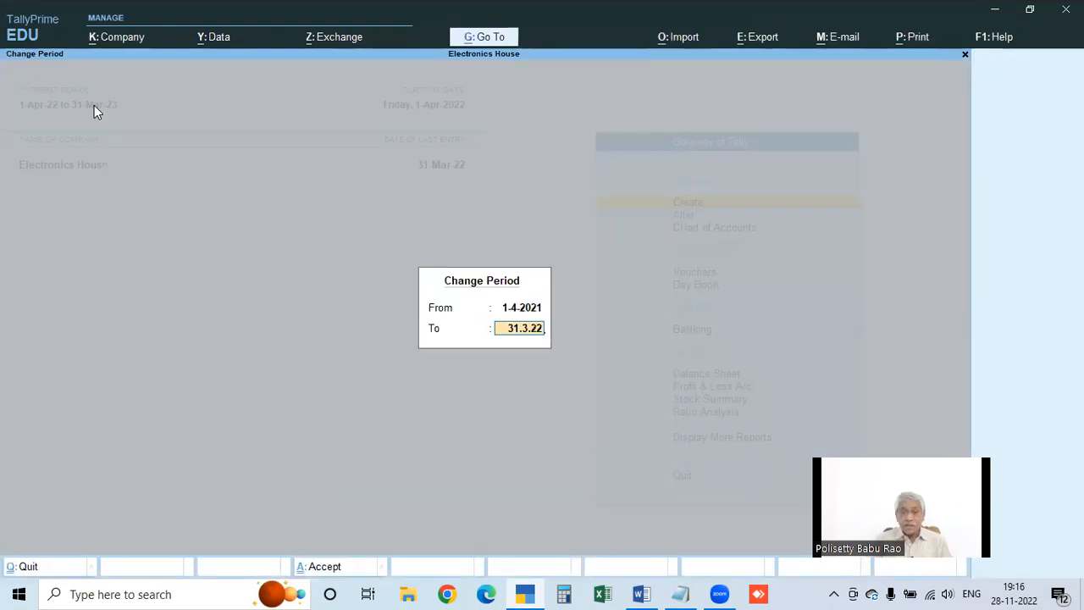
key("Return")
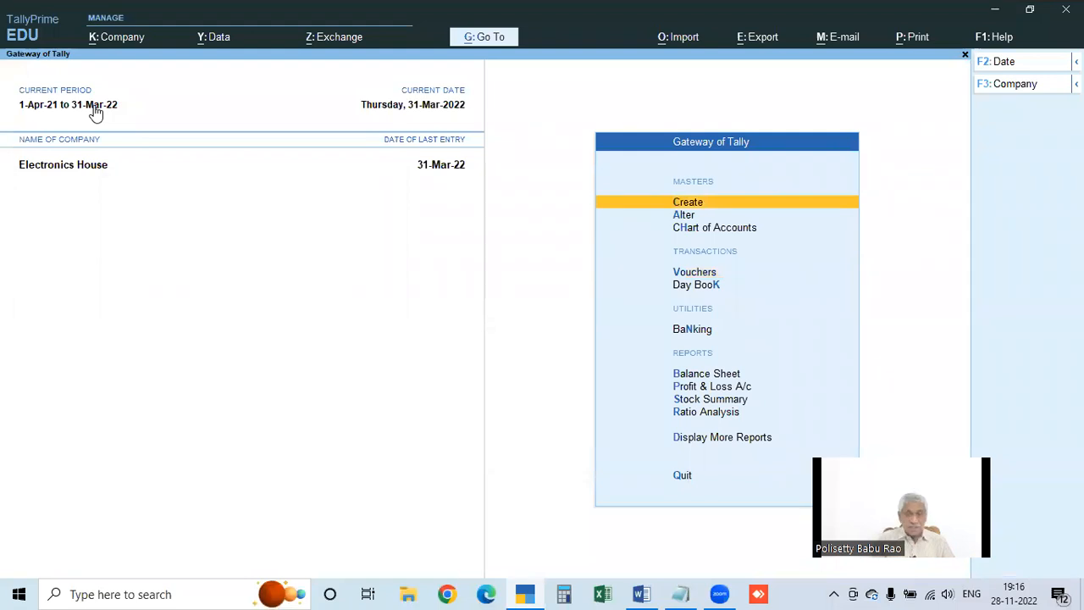
Open a new payment voucher, set its date to 31.3.22, and leave voucher creation without making an entry.
key("v")
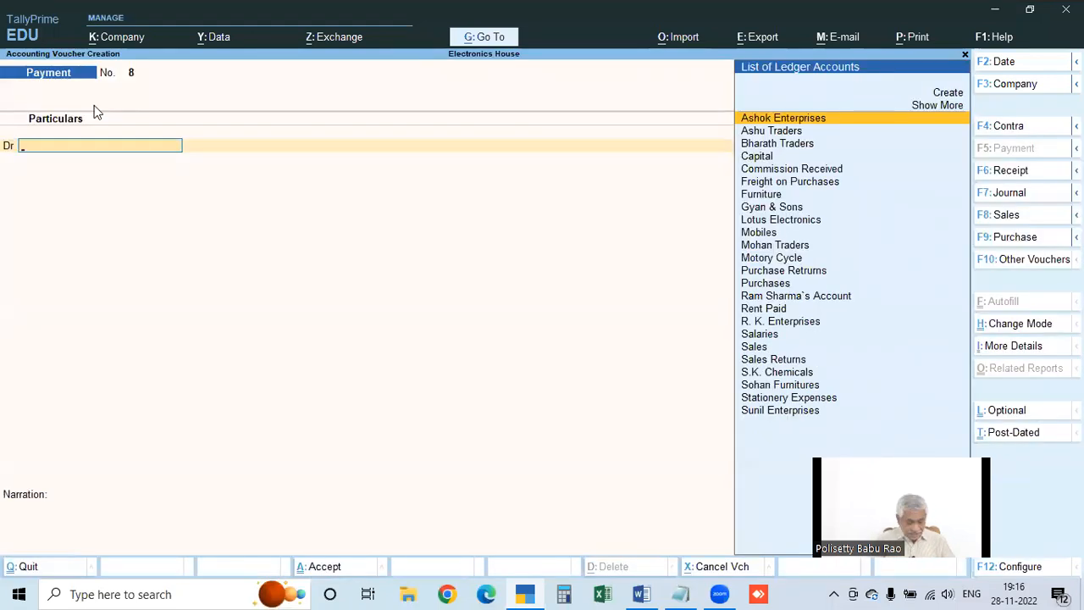
key("F2")
type("31.3")
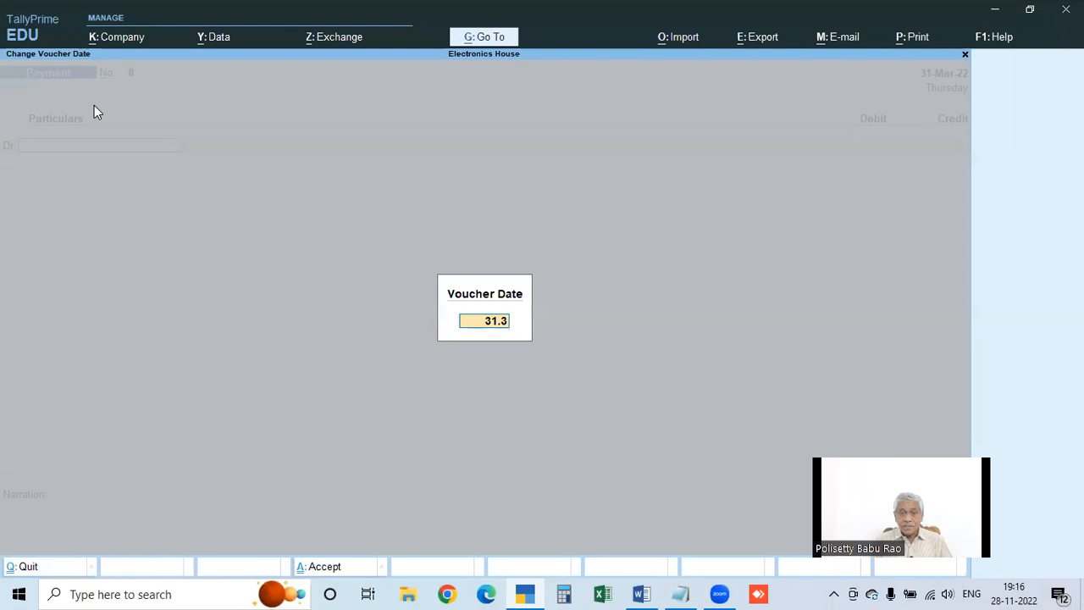
type(".22")
key("Return")
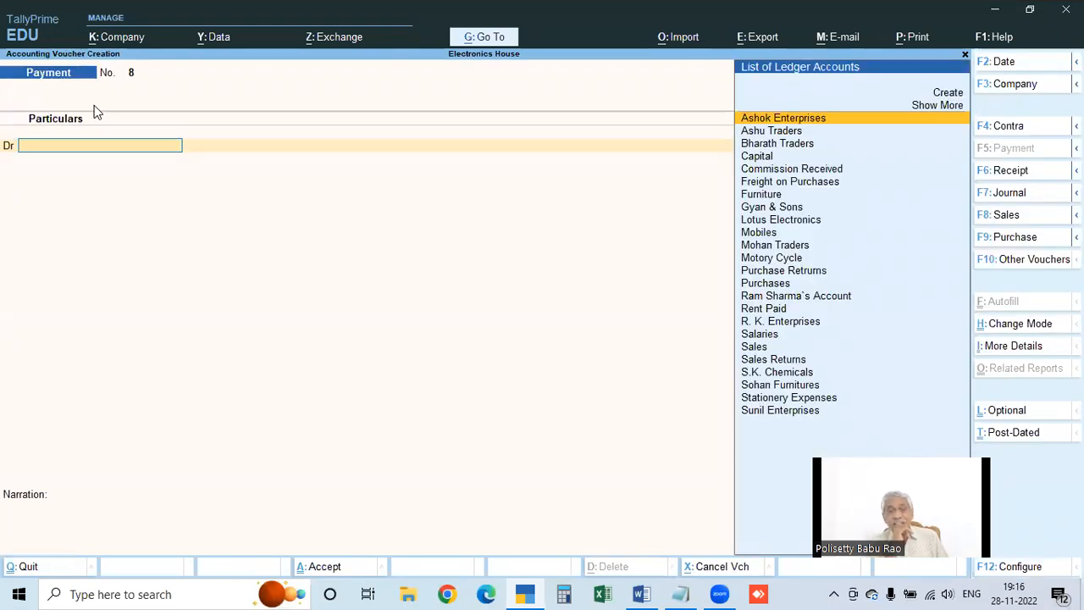
key("Escape")
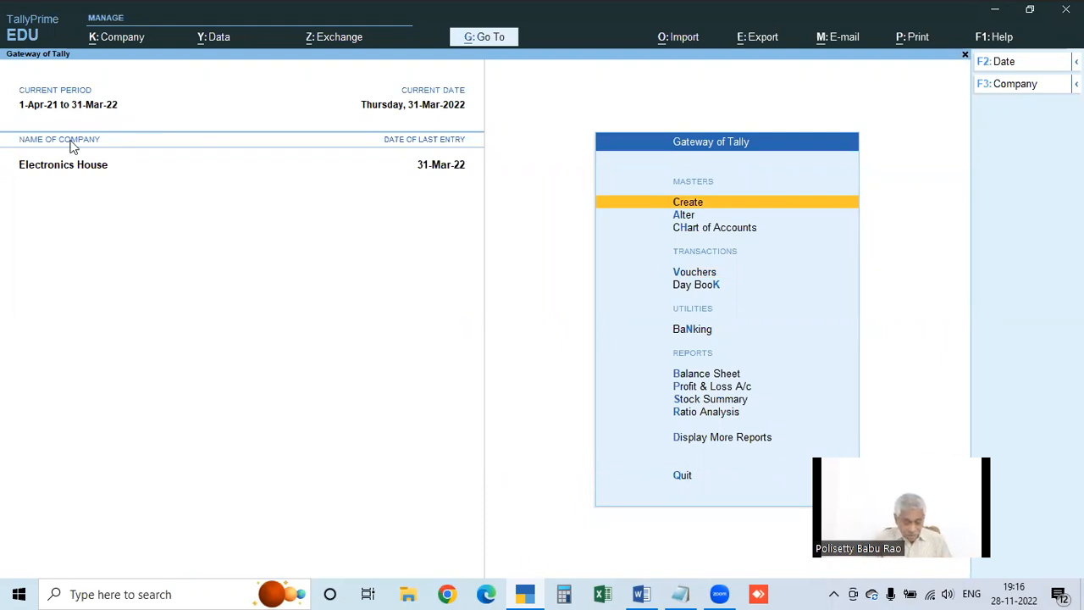
Change the current period to financial year 2022-23, from 1-4-22 to 31-3-23.
left_click(87, 105)
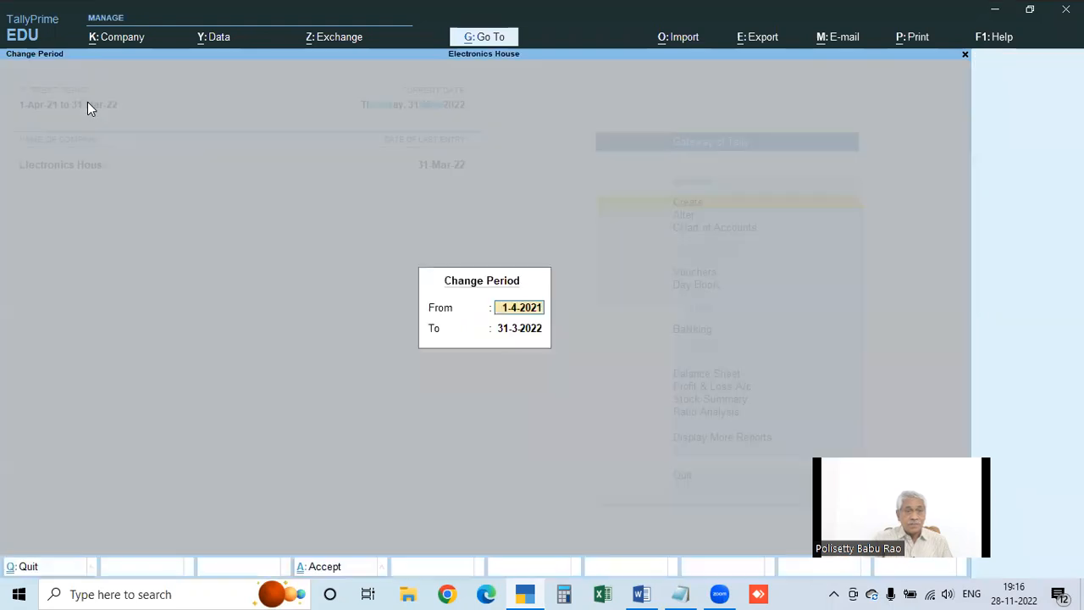
type("1-4-22")
key("Return")
type("31-3-23")
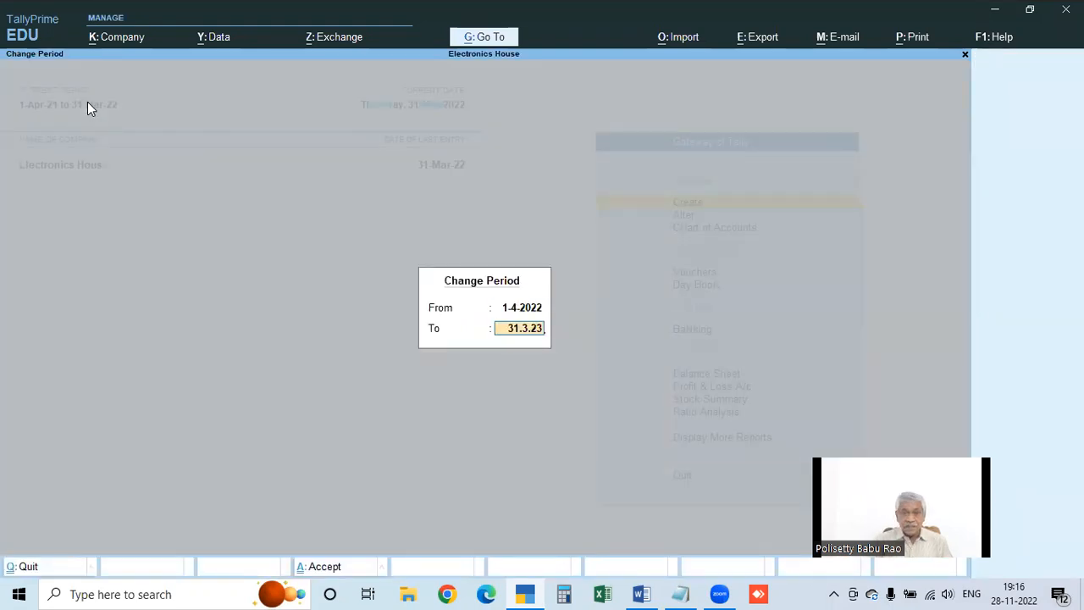
key("Return")
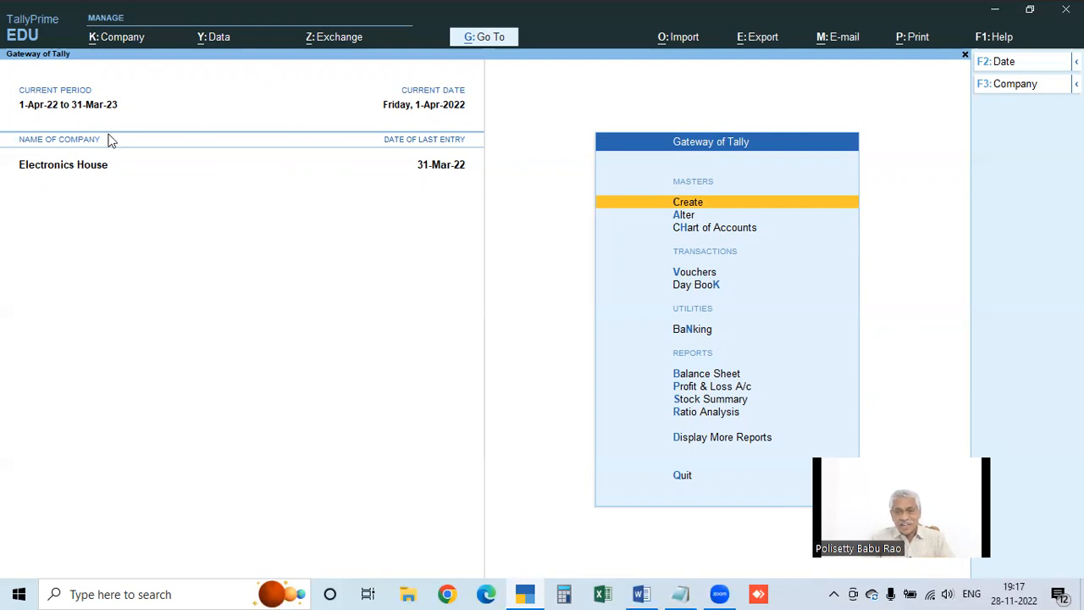
Open the Day Book and set its report period from 1-4-21 to 31-3-22.
left_click(691, 286)
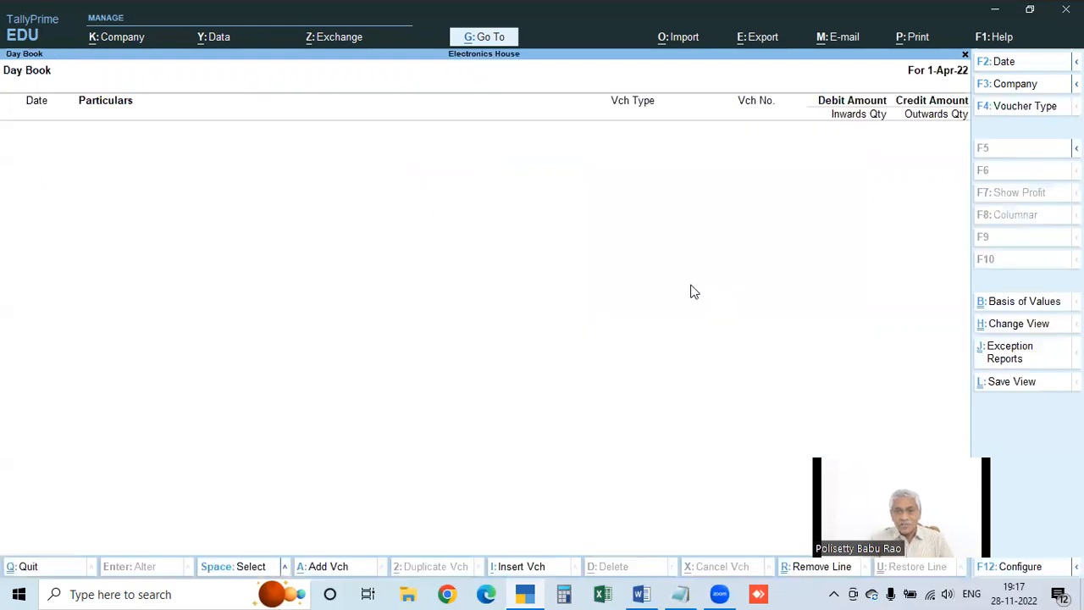
key("F2")
key("Return")
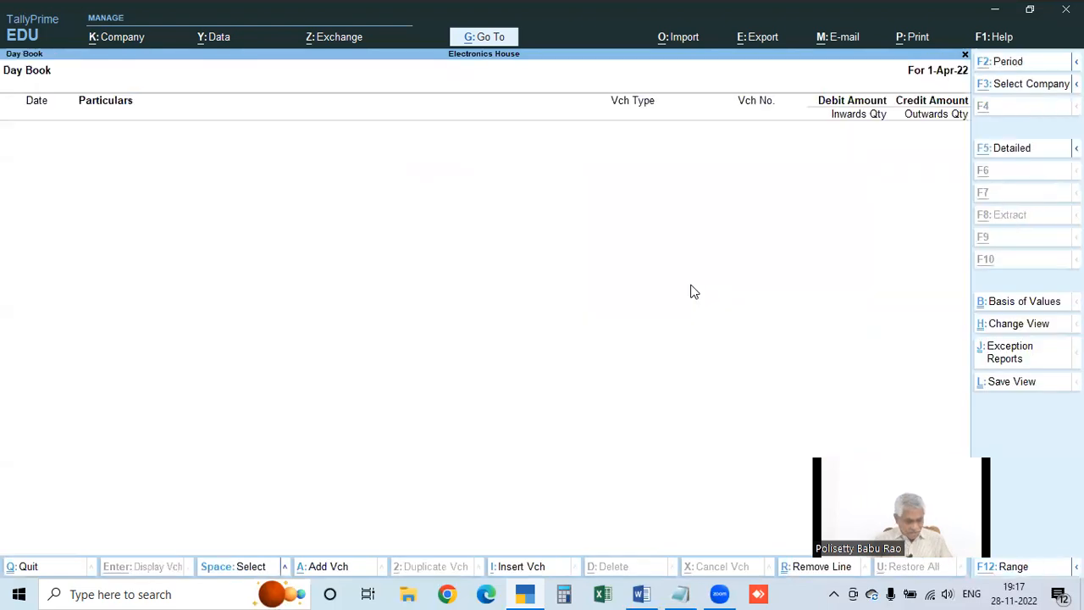
key("alt+F2")
type("1-4-21")
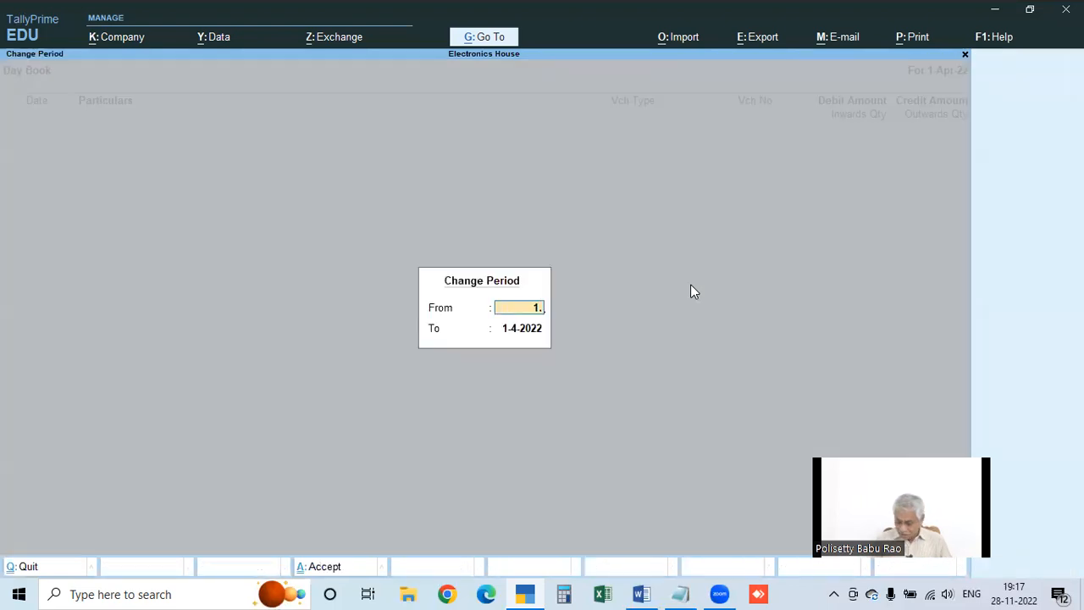
key("Return")
type("3")
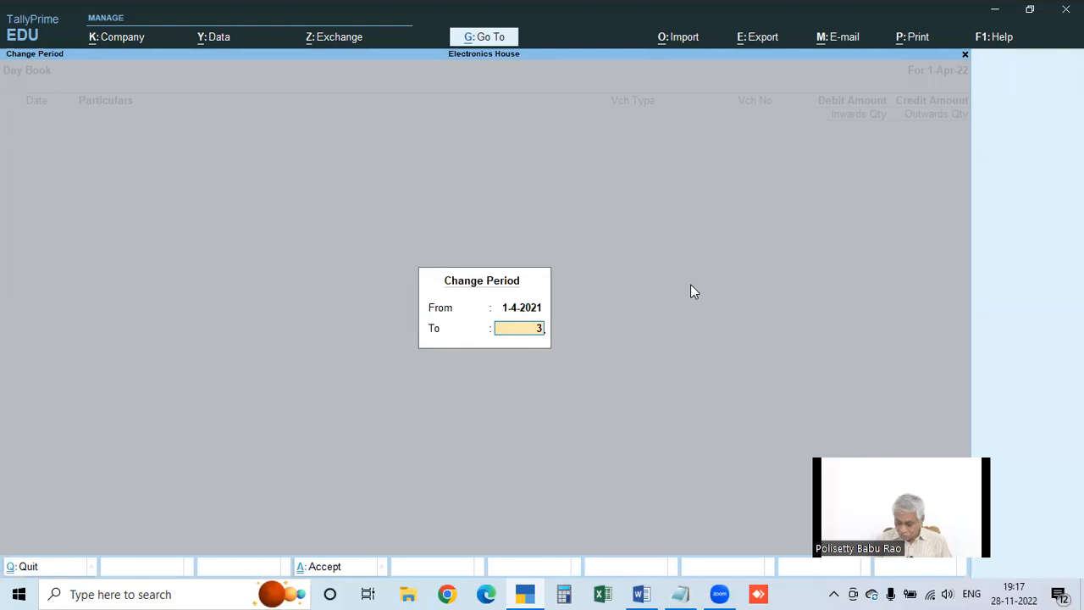
type("1.3.22")
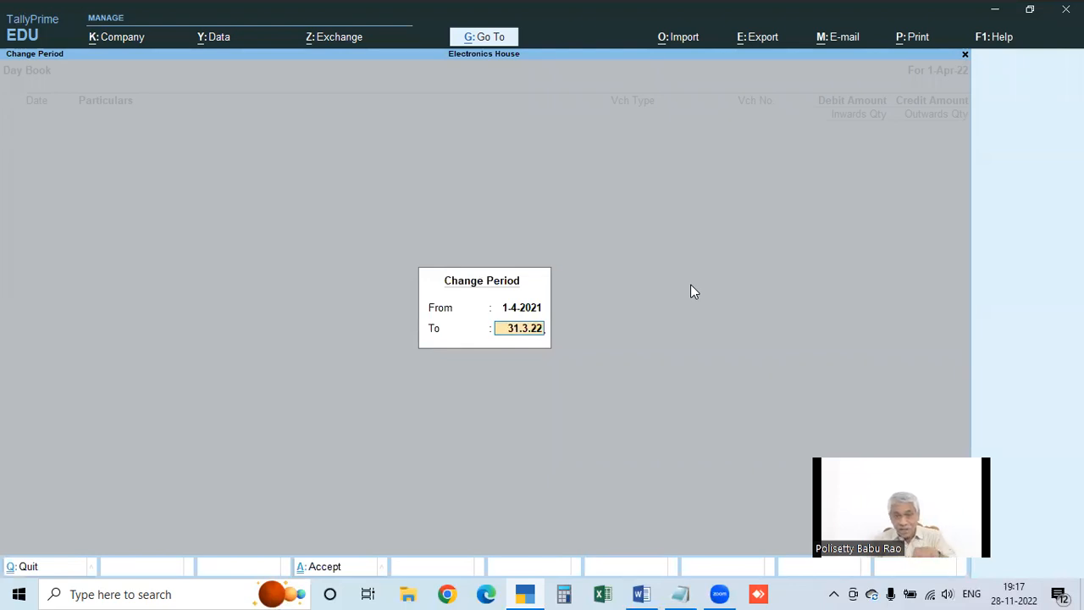
key("Return")
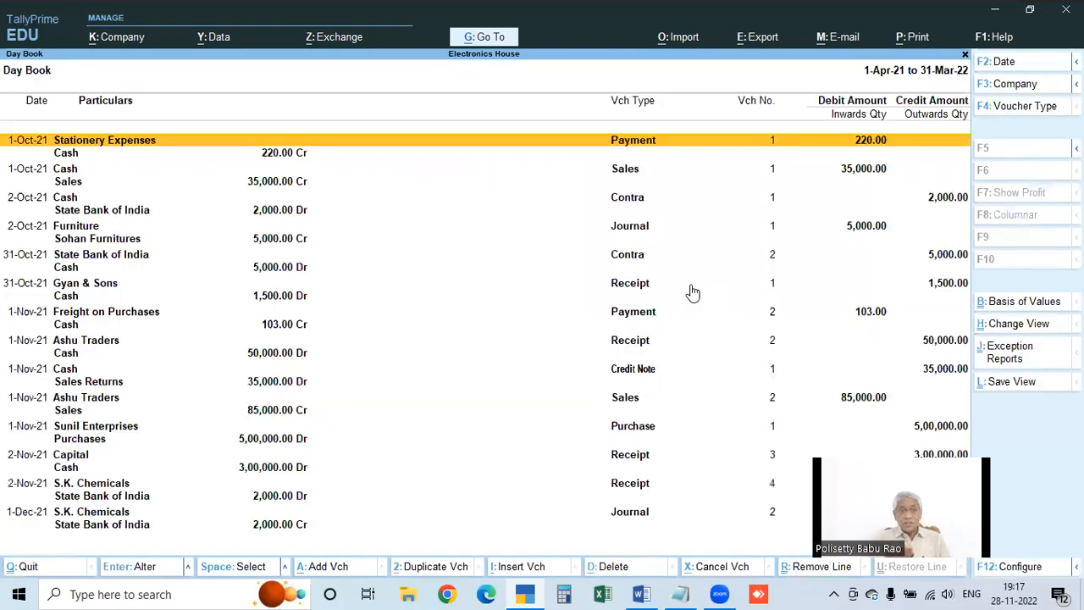
Look through the previous year's voucher entries in the Day Book, from October 2021 onwards.
key("Down")
key("Down")
key("Down")
key("Down")
key("Down")
key("Down")
key("Down")
key("Down")
key("Down")
key("Down")
key("Down")
key("Down")
key("Down")
key("Down")
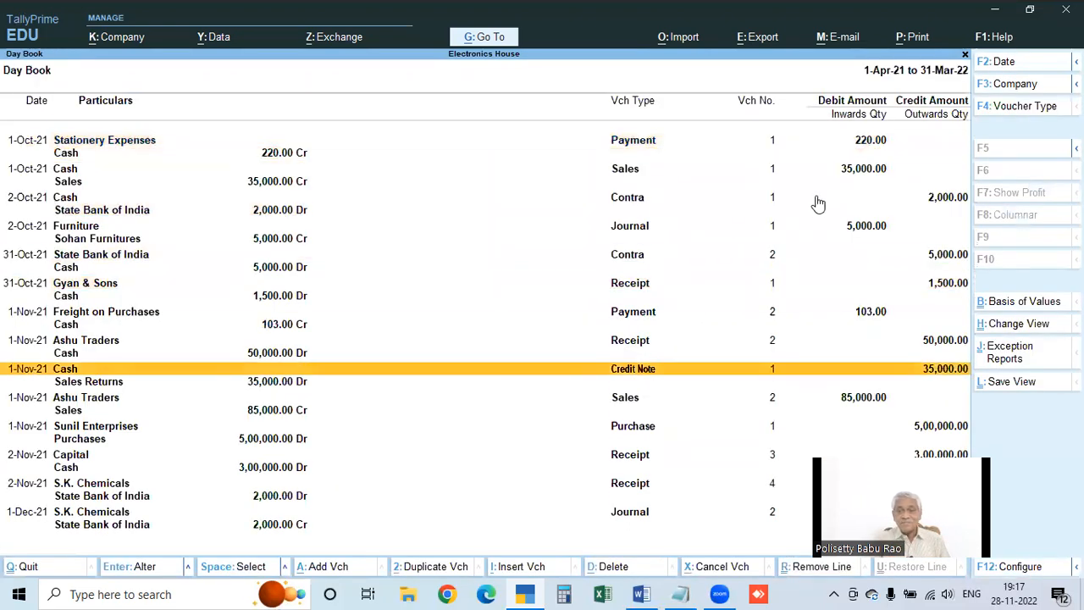
scroll(560, 309, "down", 6)
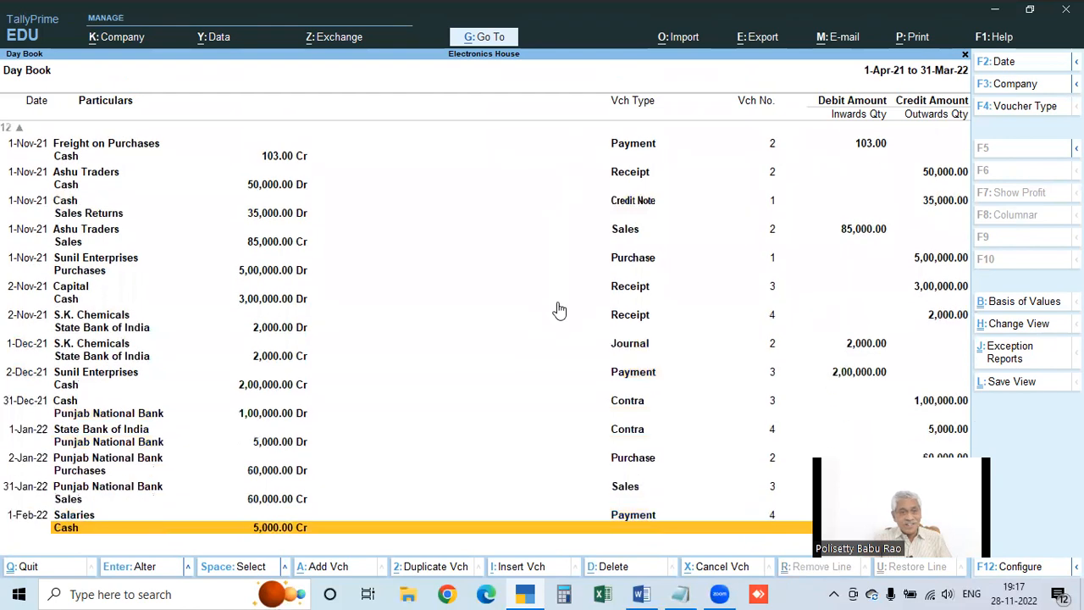
Look back through the Day Book vouchers from November 2021 to March 2022, and return to the Gateway of Tally.
scroll(559, 314, "up", 4)
scroll(559, 314, "up", 3)
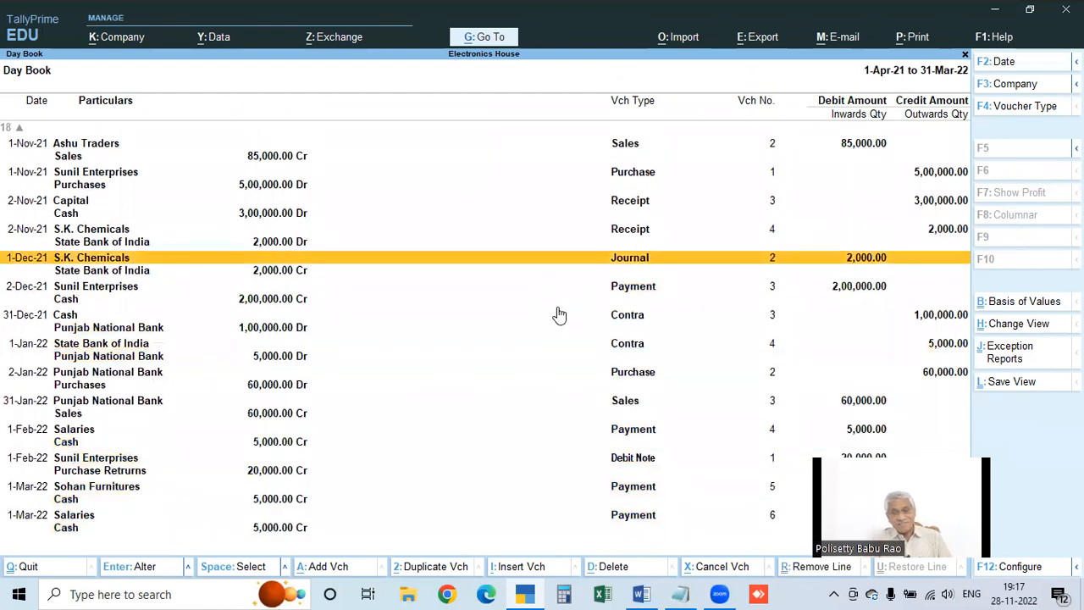
key("Escape")
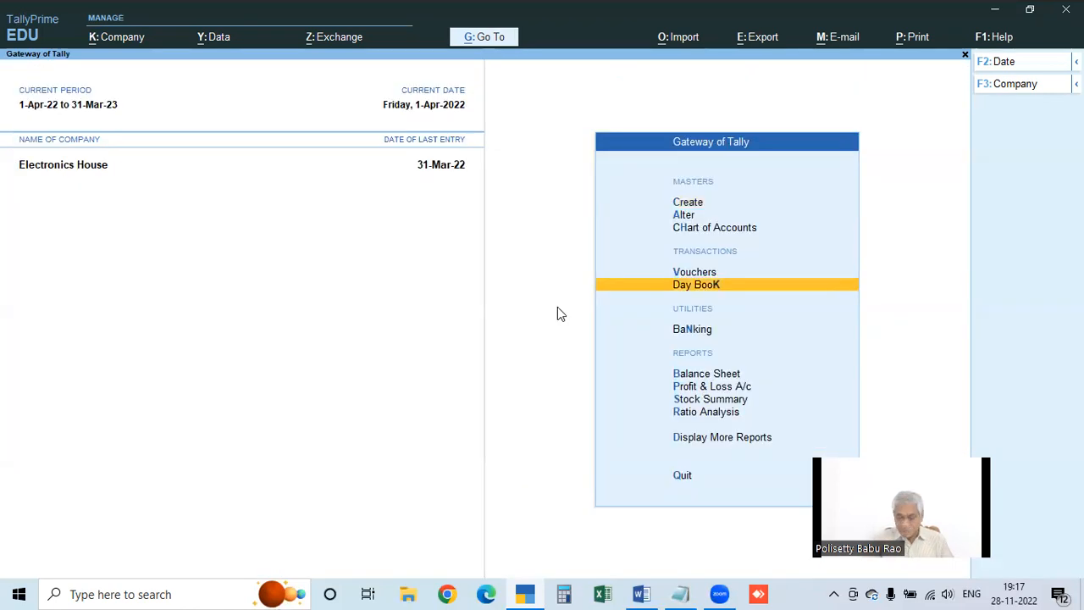
key("Escape")
key("Escape")
Open the ledger vouchers report of the Cash ledger from the account books.
key("d")
key("a")
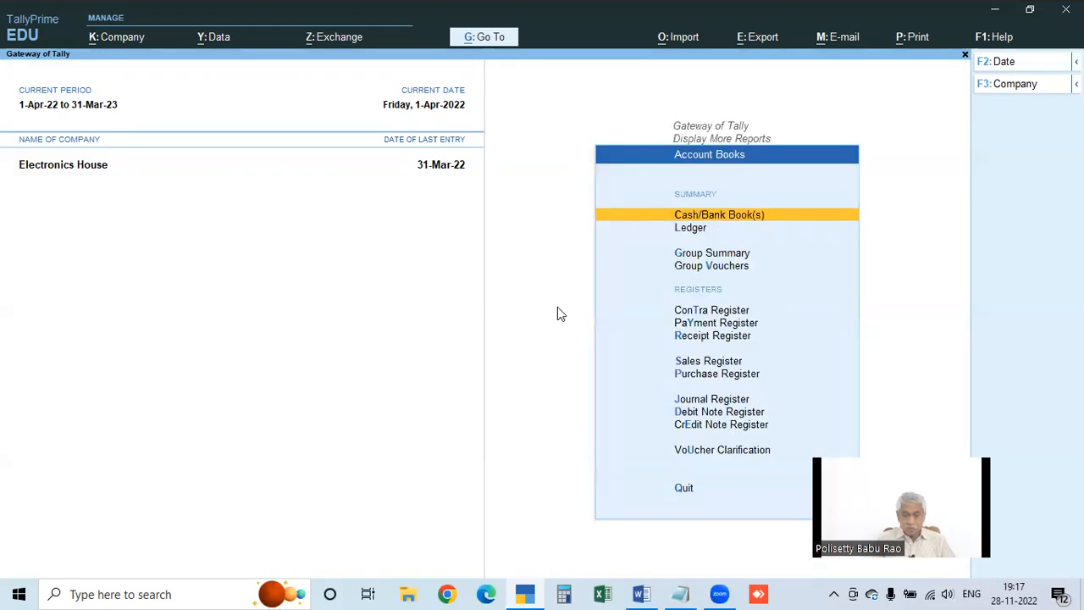
key("l")
key("Down")
key("Down")
key("Down")
key("Down")
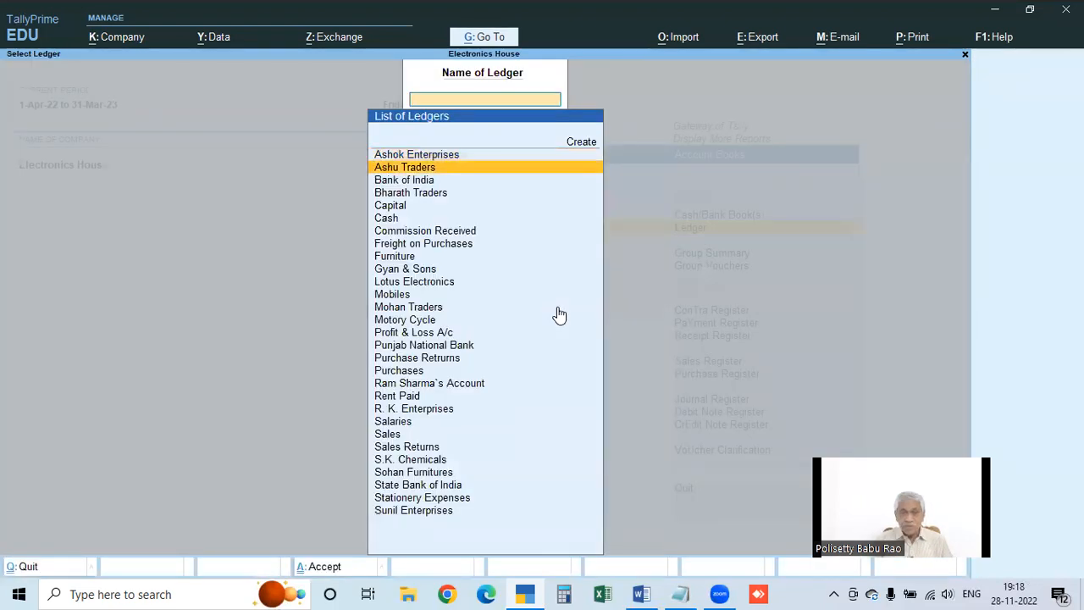
key("Down")
key("Return")
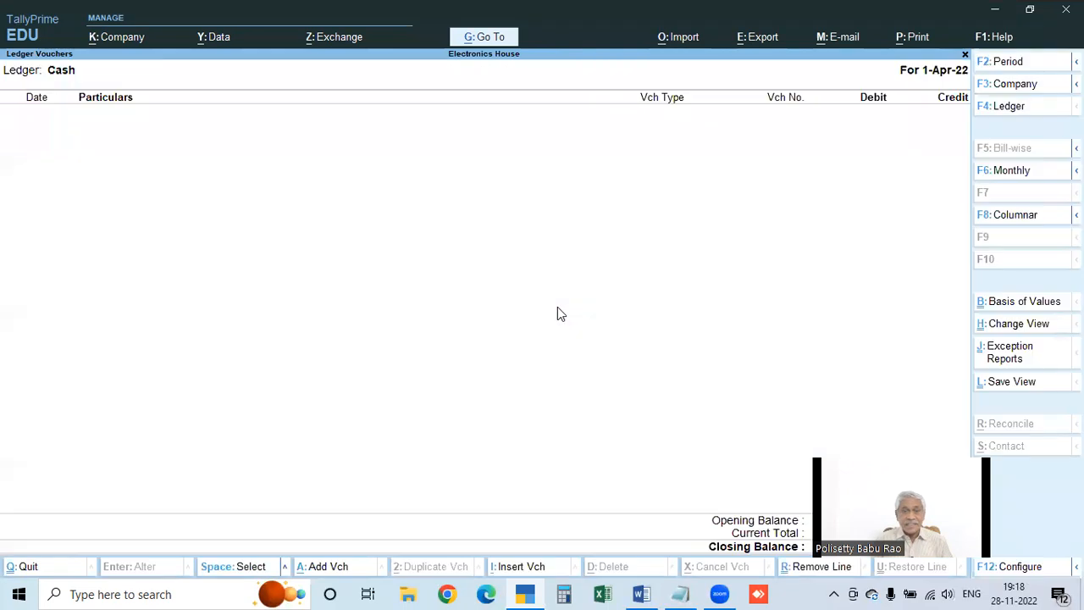
Set the Cash ledger report's period from 1.4.21 to 31.3.22 to view last year's entries, and return to the Gateway of Tally.
key("alt+F2")
type("1.4.21")
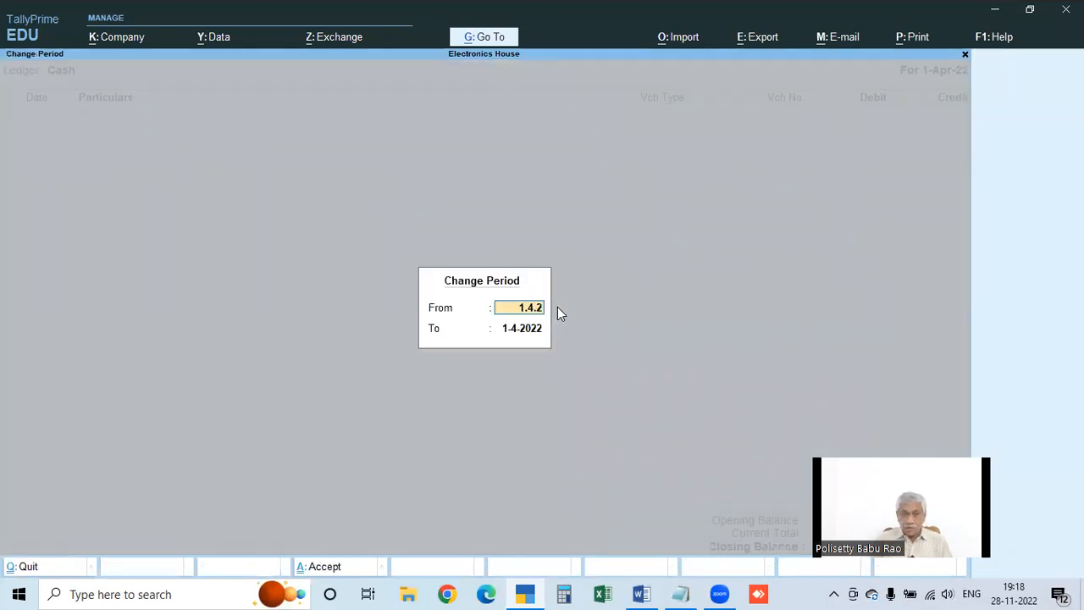
key("Return")
type("31.3.22")
key("Return")
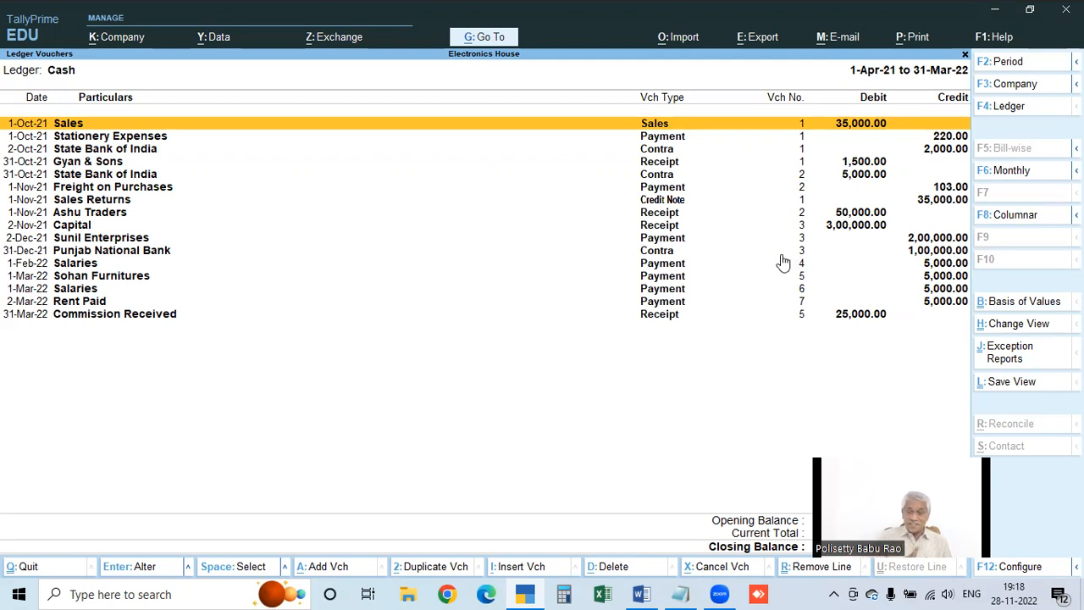
key("Escape")
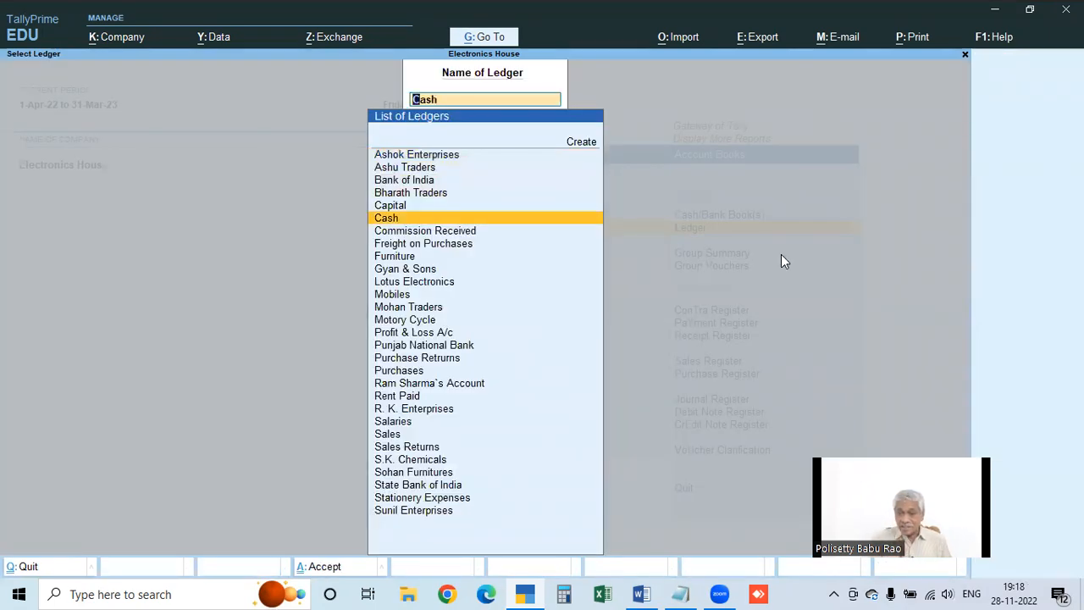
key("BackSpace")
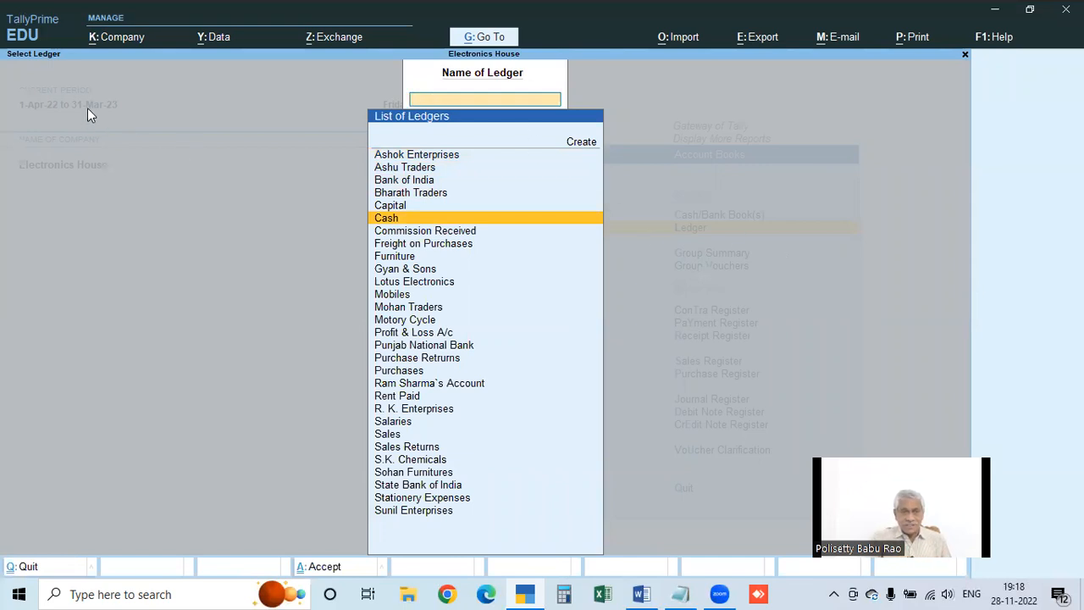
key("Escape")
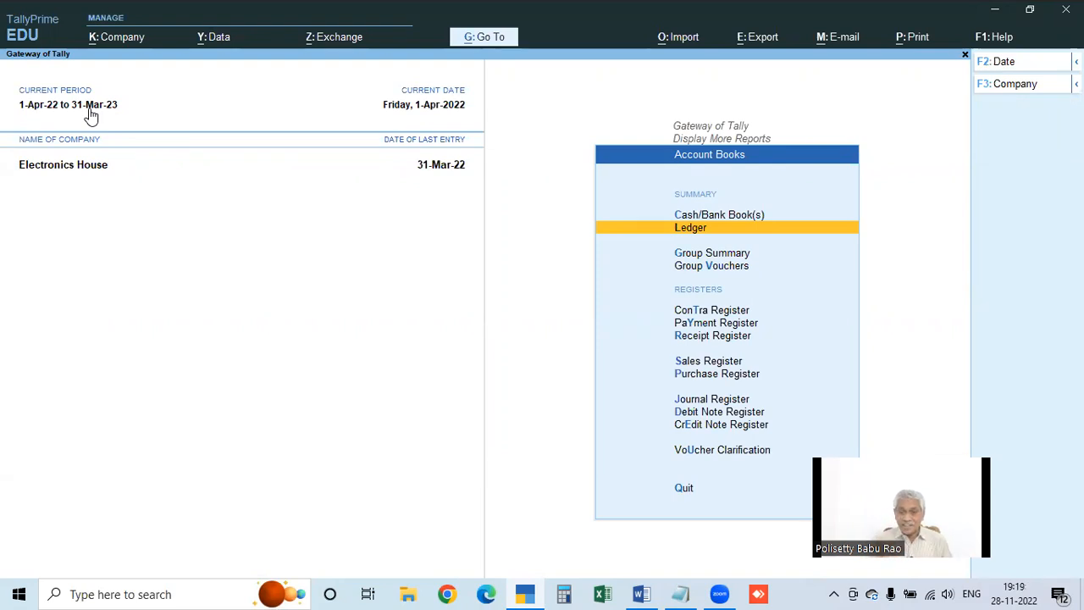
key("Escape")
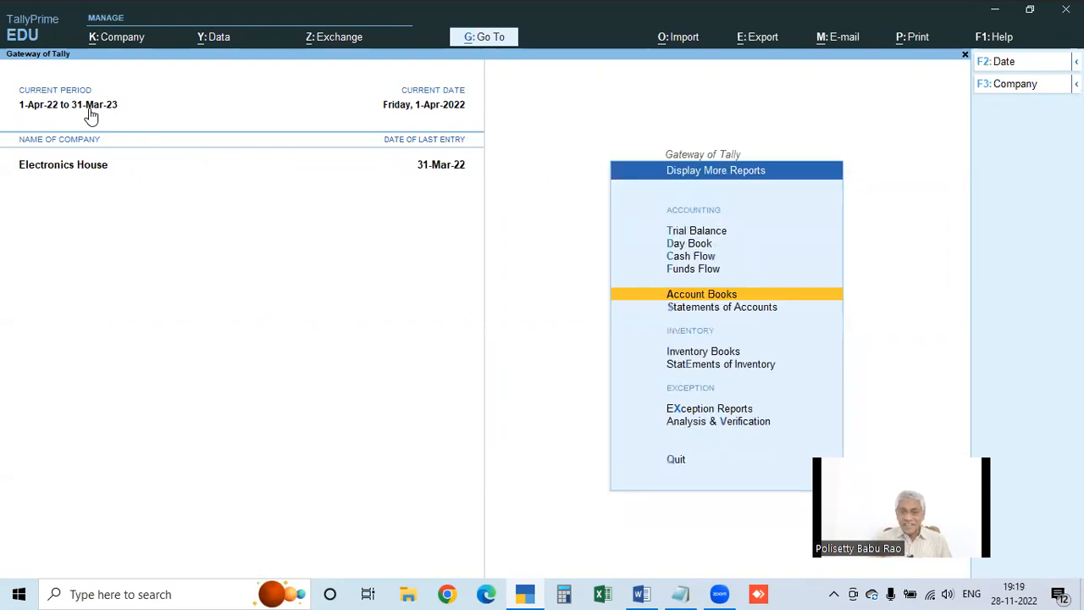
key("Escape")
key("Escape")
key("n")
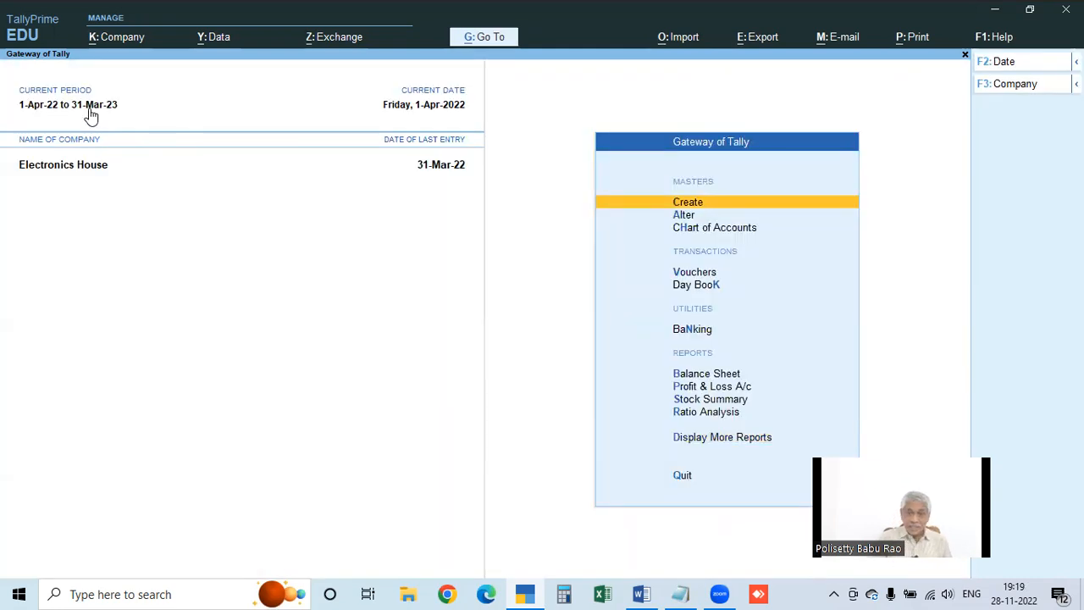
Display the Trial Balance for 1-Apr-22 in detailed format.
key("d")
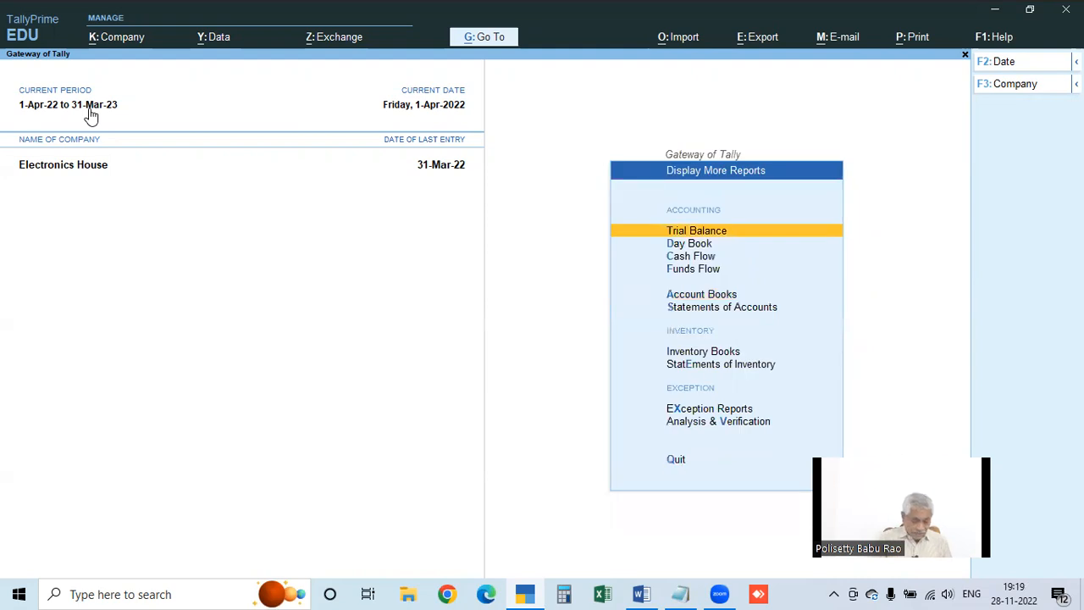
key("Return")
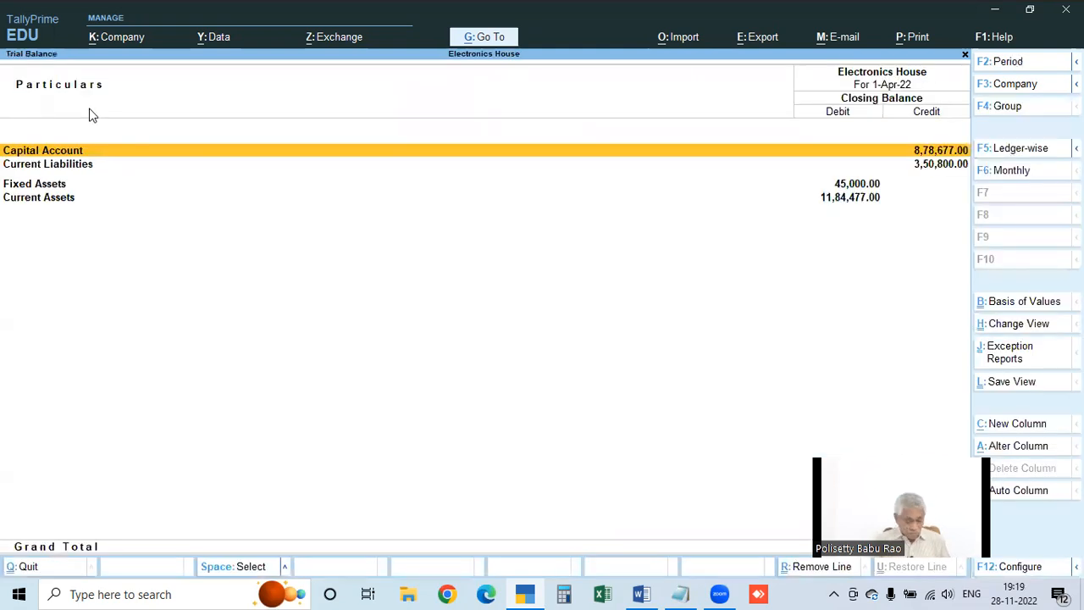
key("alt+F5")
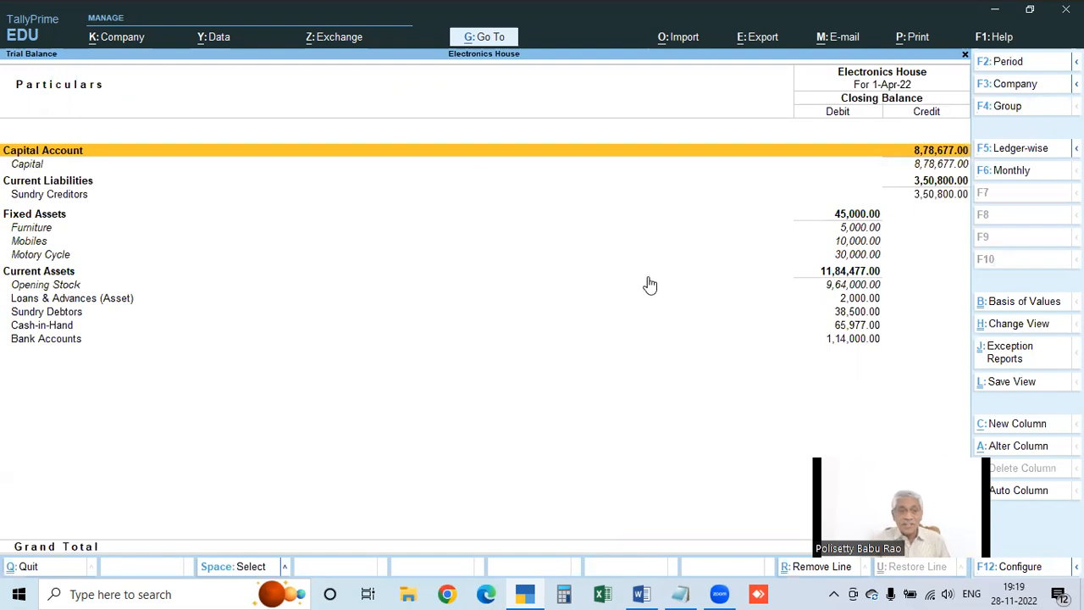
Check the opening balance of Lotus Electronics under Sundry Creditors, and return to the Trial Balance.
left_click(68, 201)
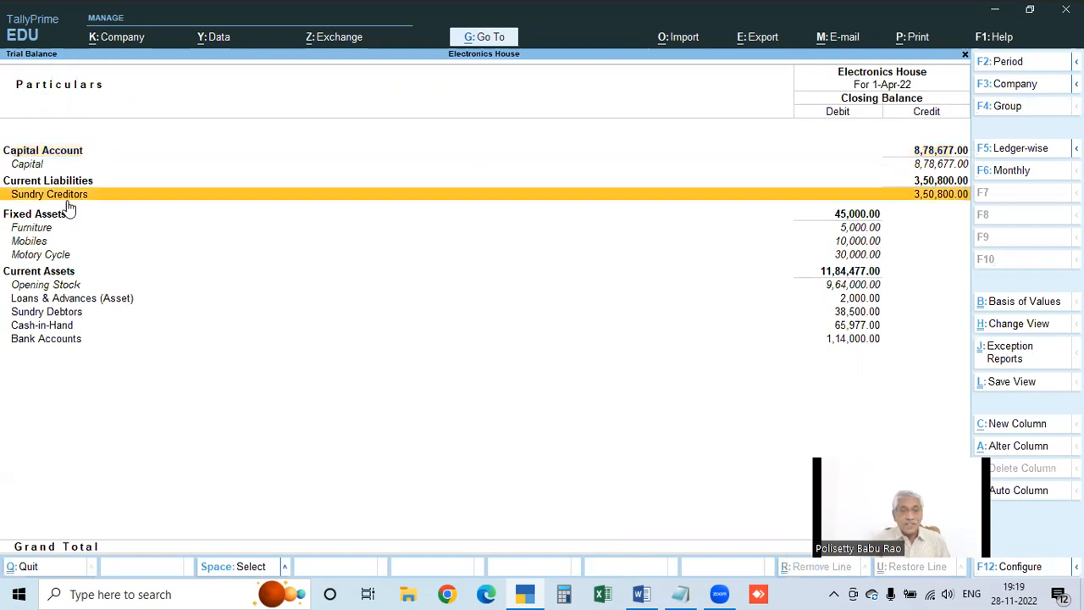
left_click(68, 201)
key("Return")
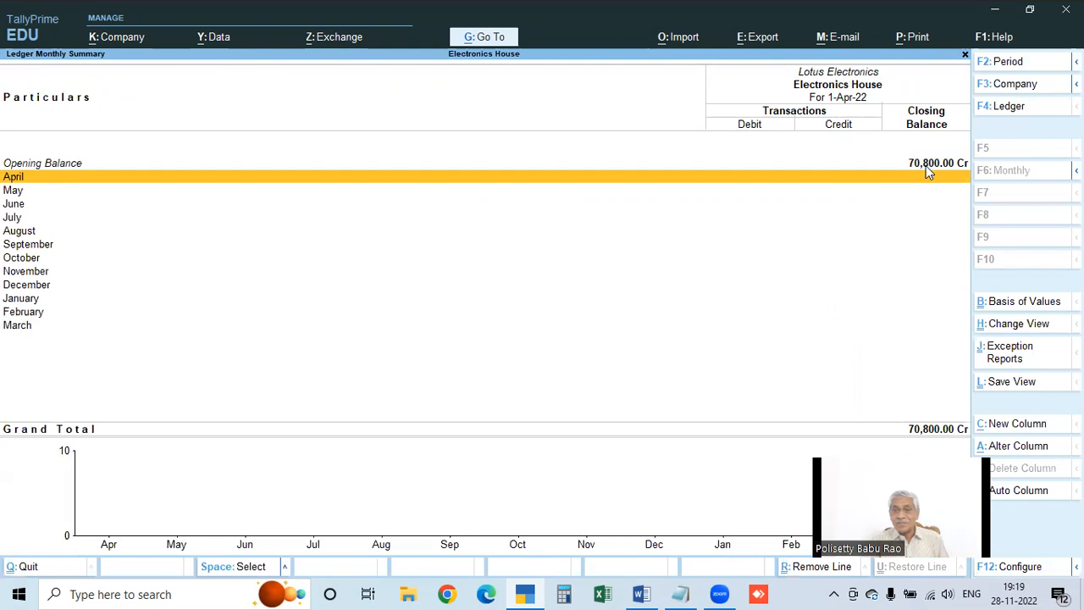
key("Escape")
key("Escape")
Check the opening balance of Ashok Enterprises under Sundry Debtors, and return to the Gateway of Tally.
key("Down")
key("Down")
key("Down")
key("Down")
key("Down")
key("Down")
key("Down")
key("Down")
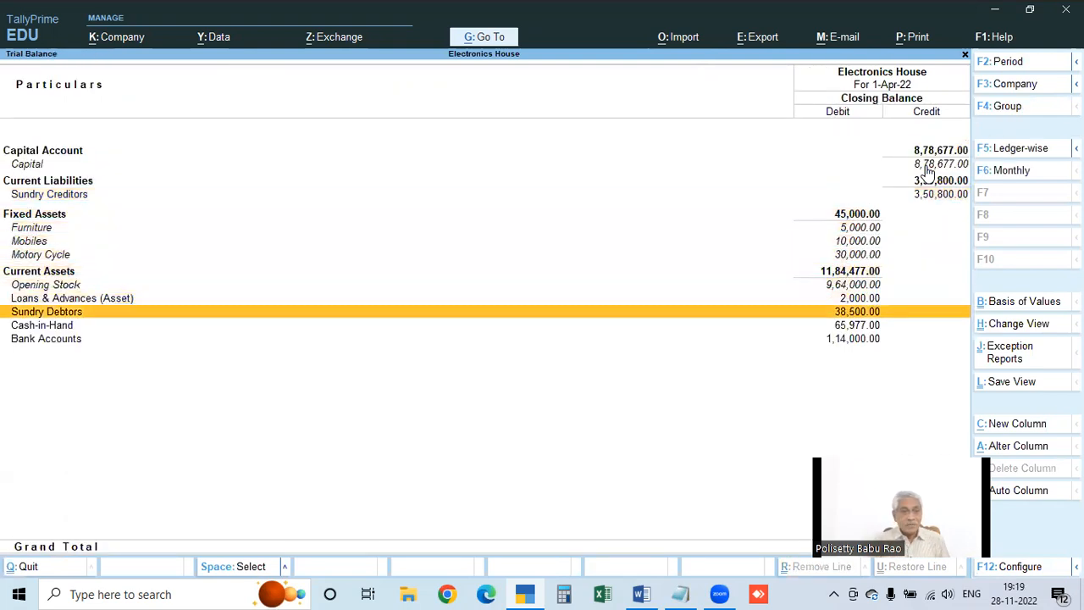
key("Return")
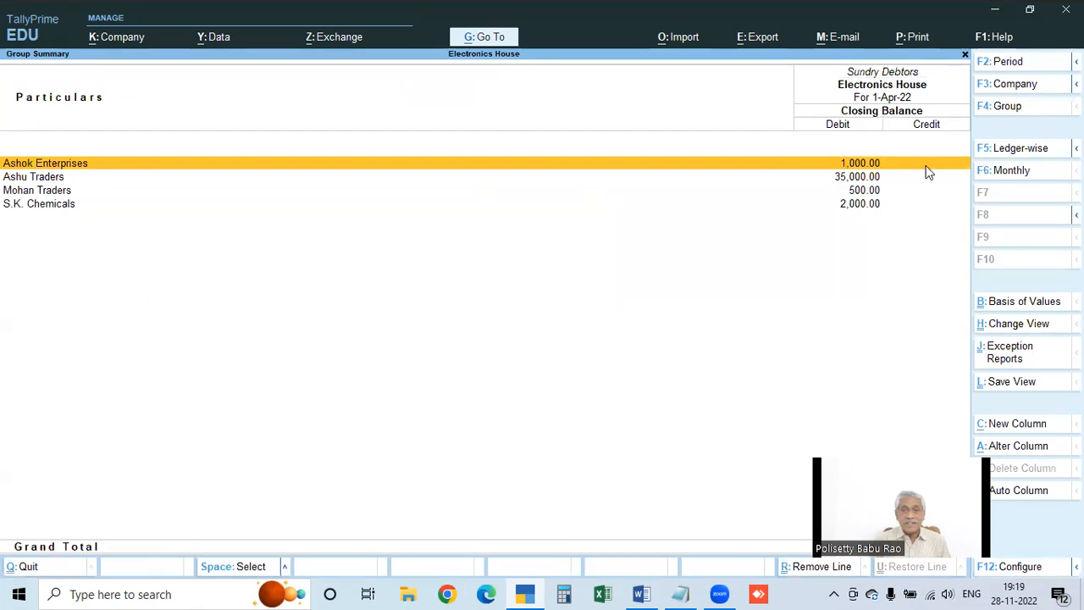
left_click(926, 165)
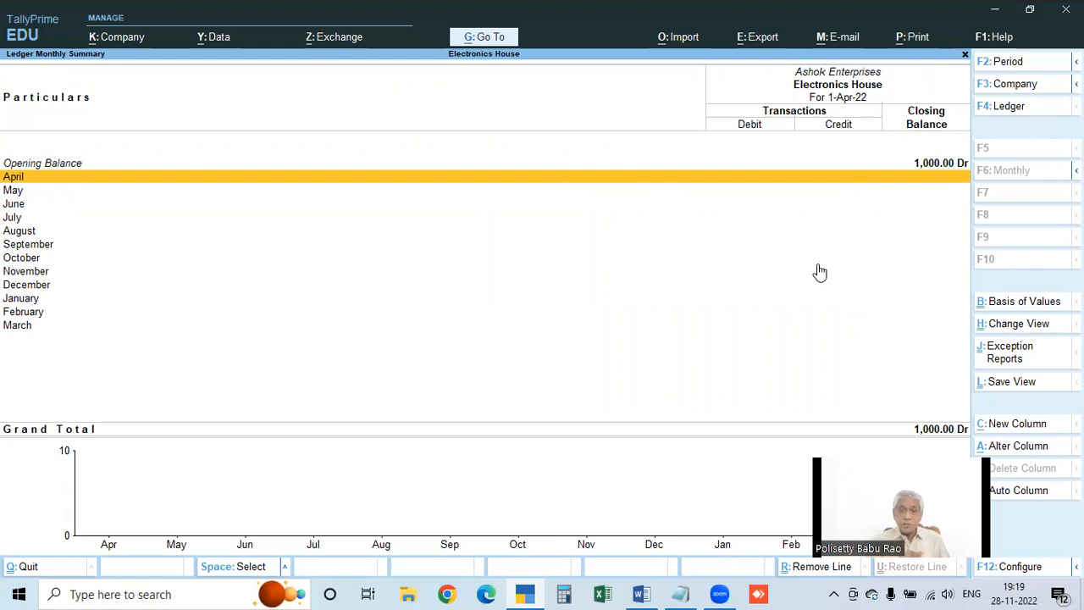
key("Escape")
key("Escape")
key("Escape")
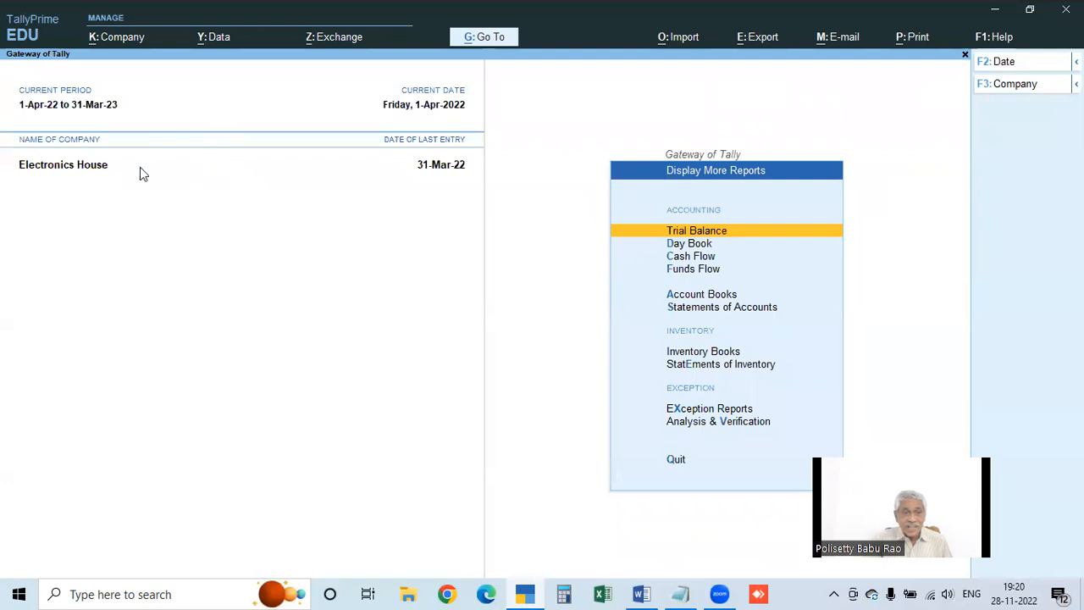
key("Escape")
Switch to the Word notes, highlight the "Split the Data" method under MID LEVEL, and return to TallyPrime.
left_click(679, 593)
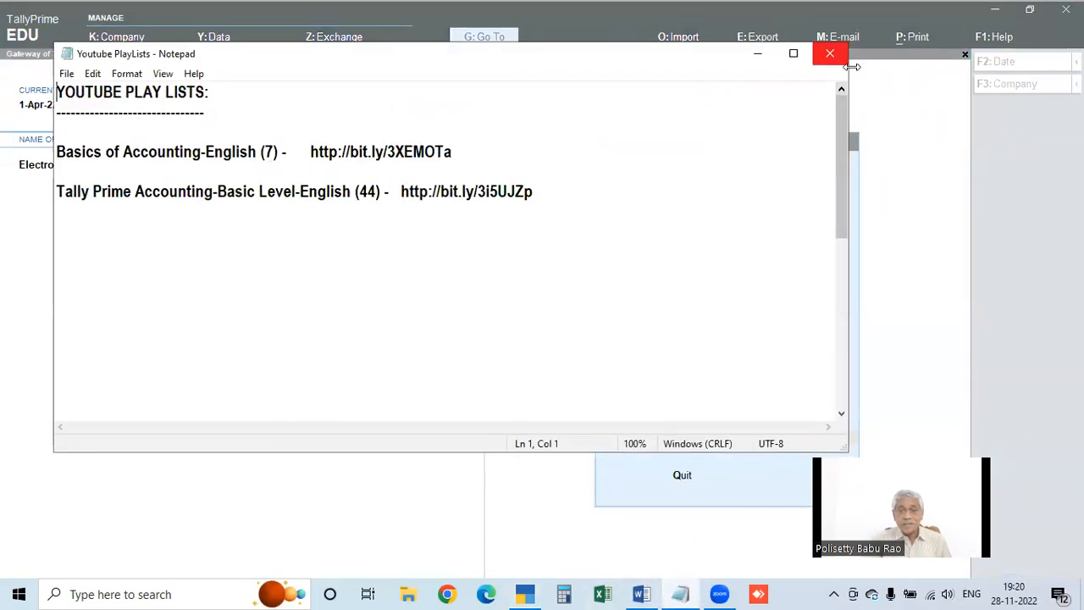
left_click(756, 55)
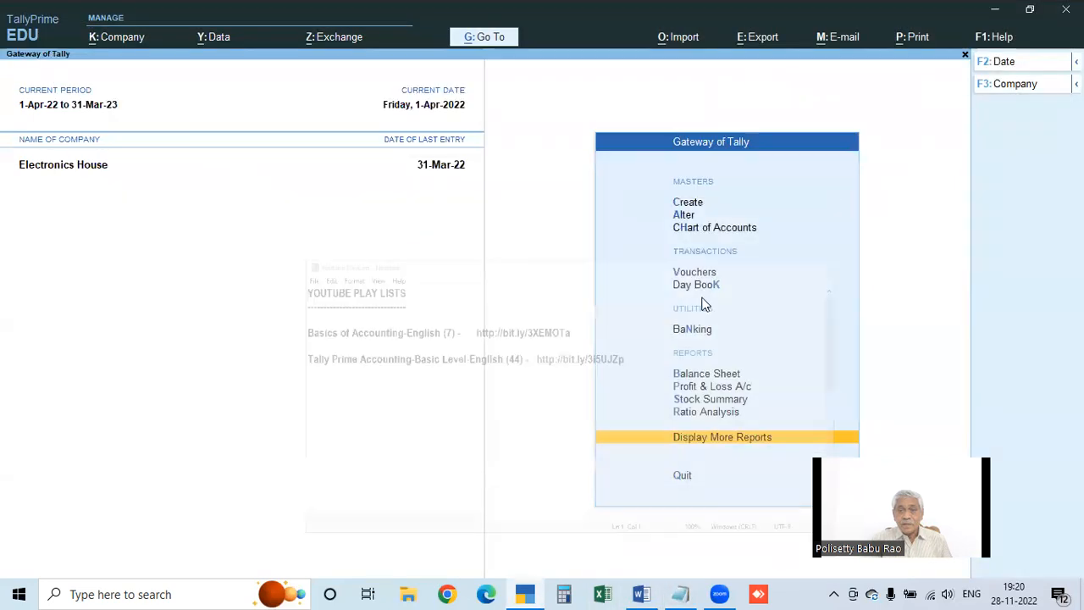
left_click(641, 593)
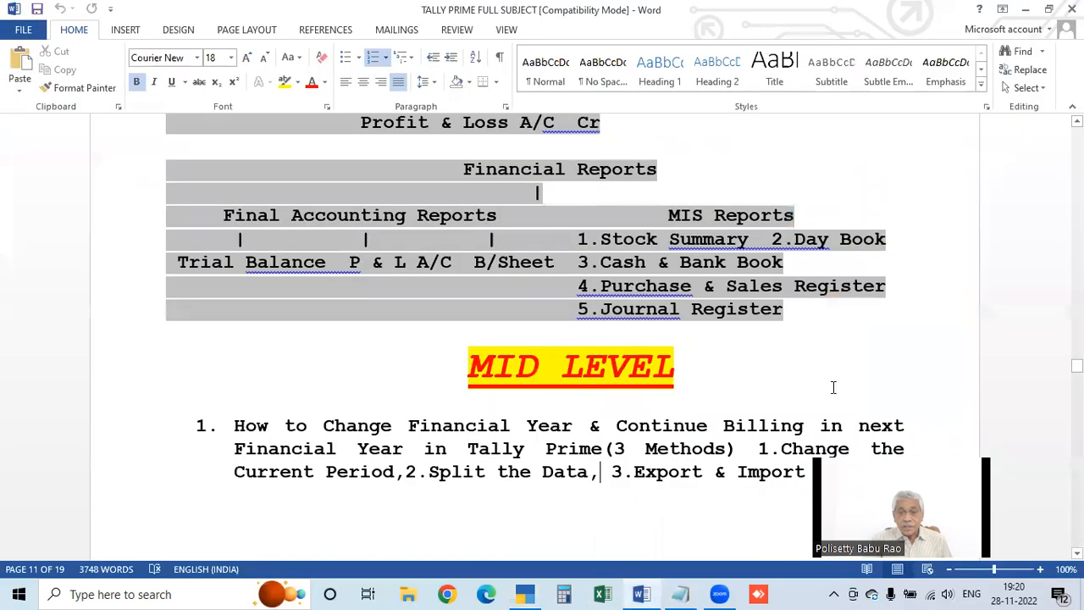
scroll(804, 406, "down", 1)
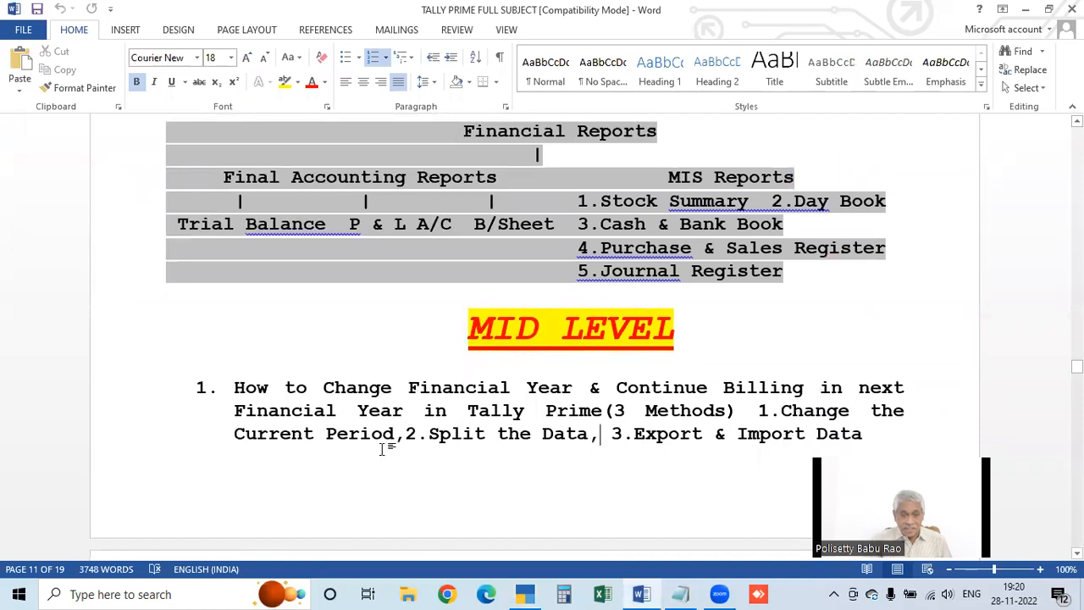
left_click_drag(430, 434, 587, 439)
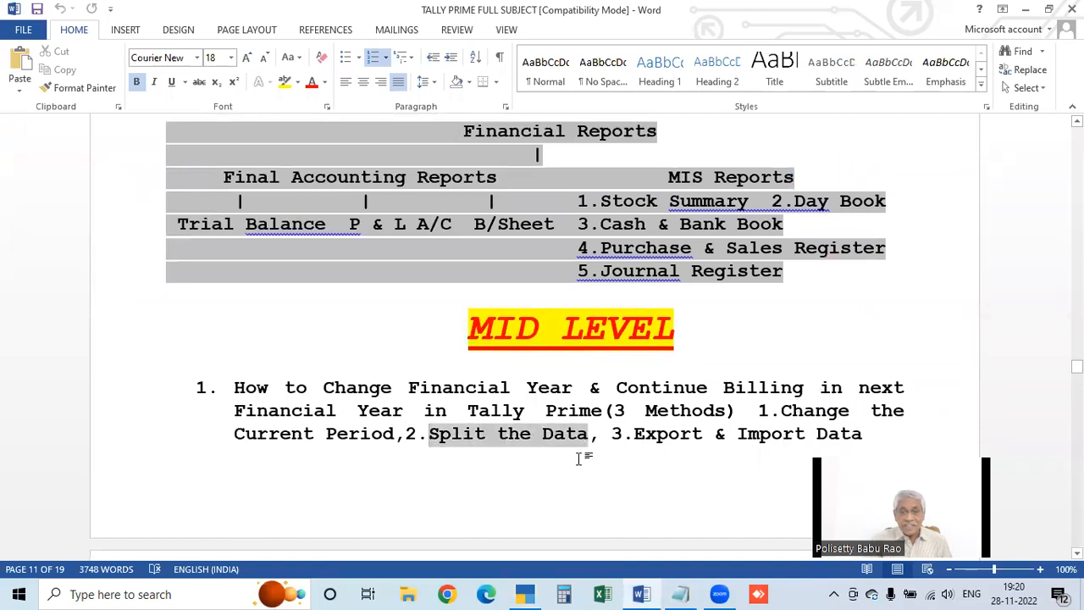
left_click(1026, 12)
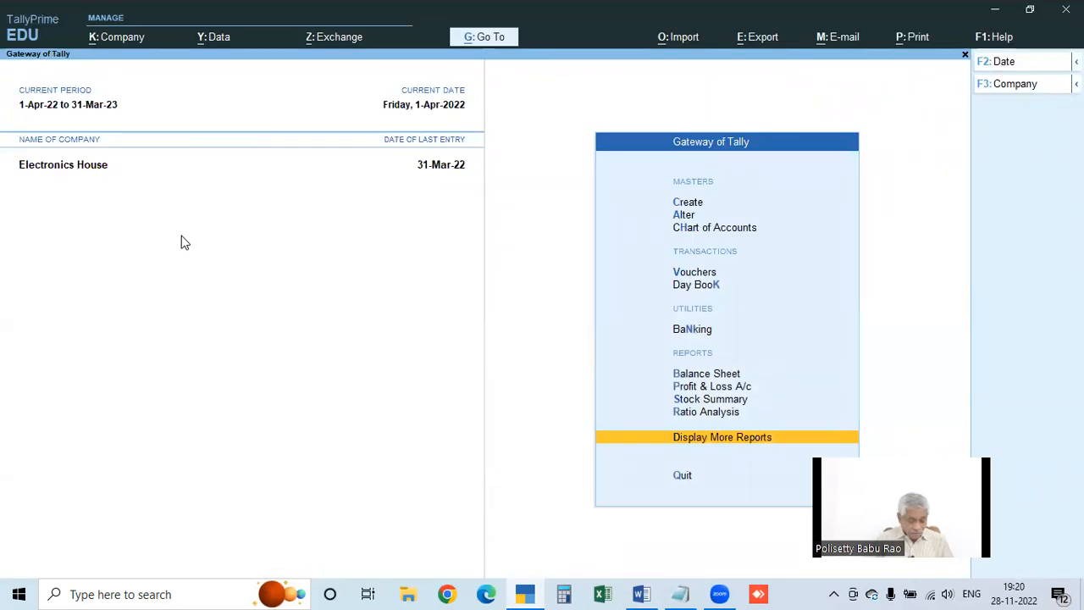
key("F2")
key("BackSpace")
key("Escape")
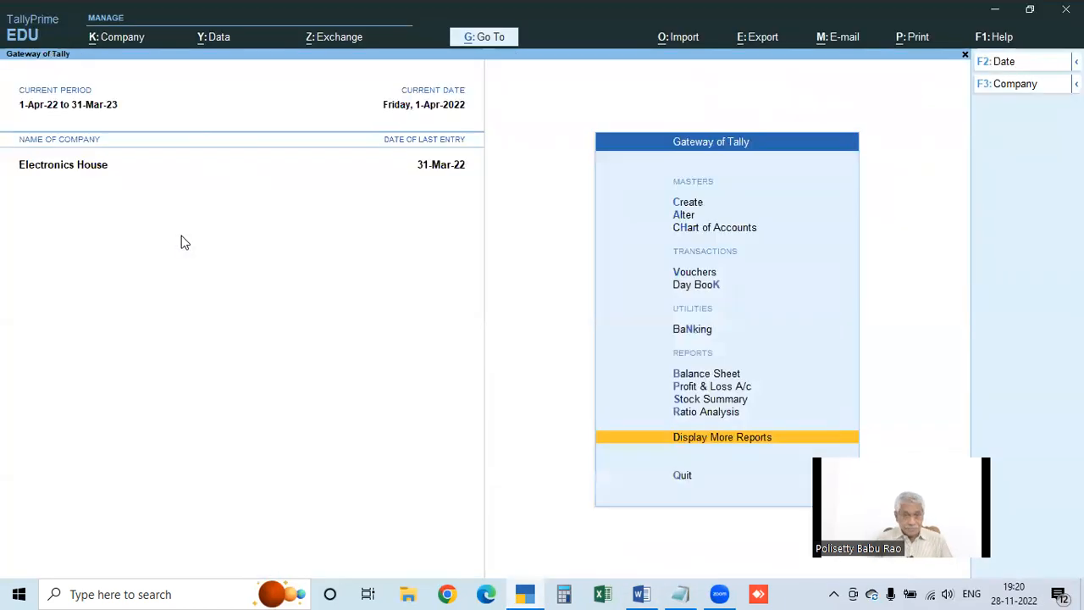
Change the current period to financial year 2021-22, from 1.4.21 to 31.3.22.
key("alt+F2")
key("BackSpace")
type("1.4.2")
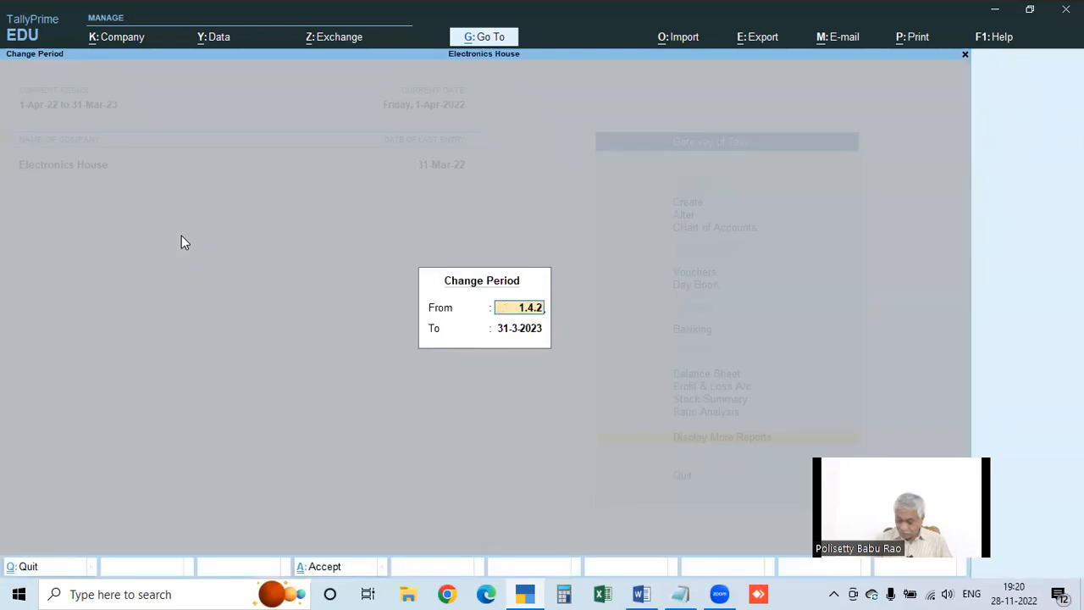
type("1")
key("Return")
key("BackSpace")
type("31.3.22")
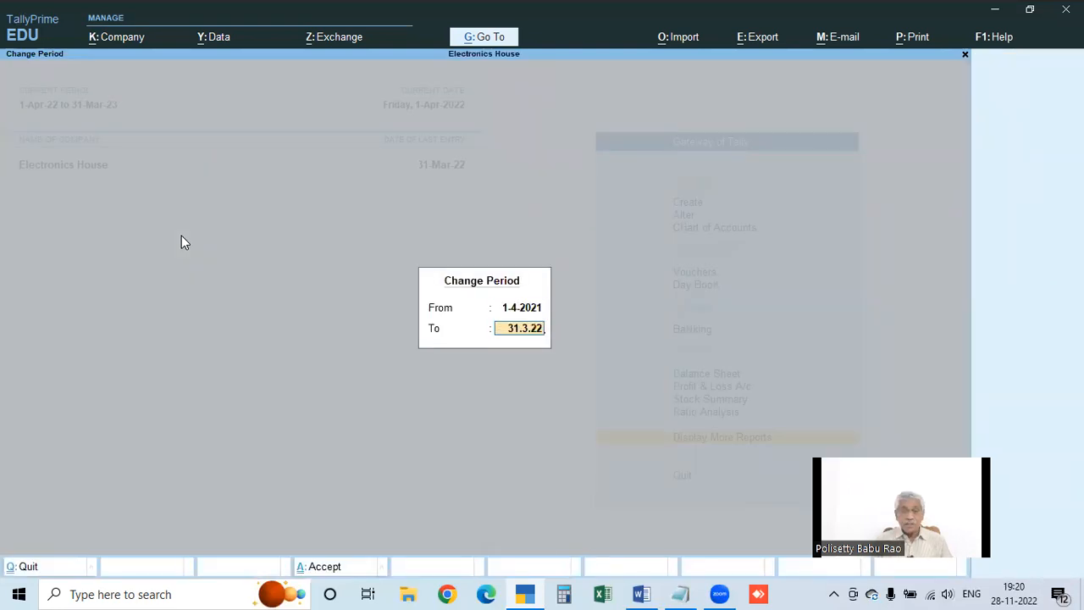
key("Return")
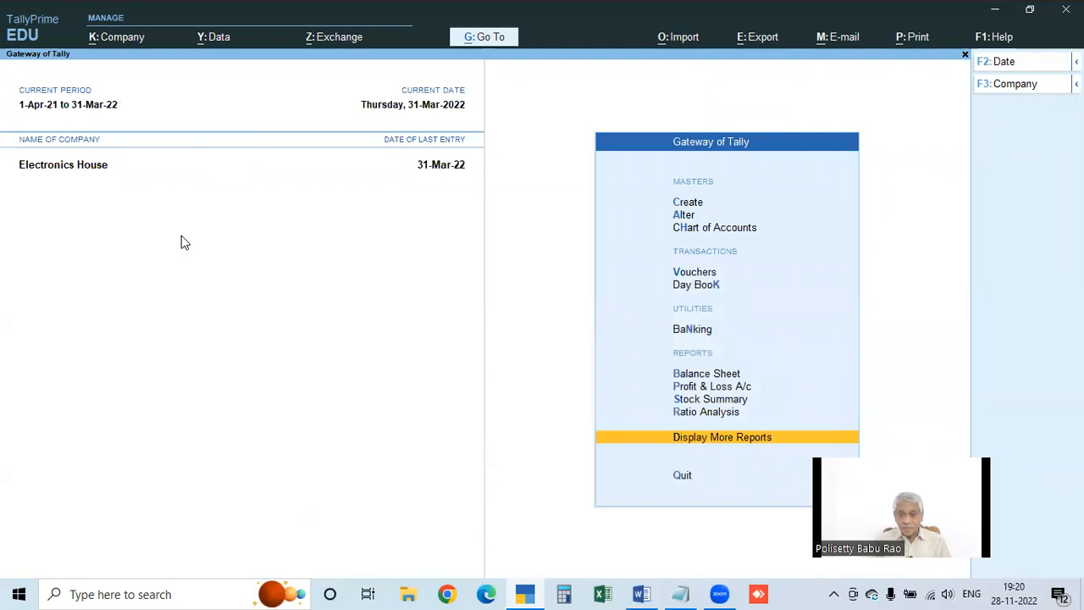
Display the detailed Trial Balance for 2021-22 and examine the Opening Stock and Bank Accounts lines.
key("Return")
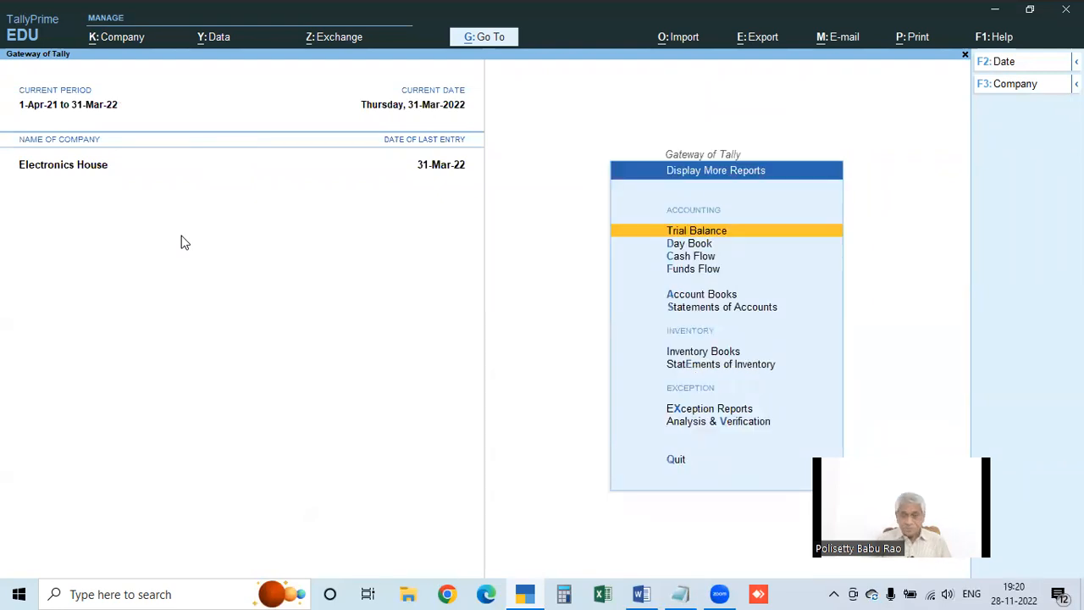
key("Return")
key("alt+F5")
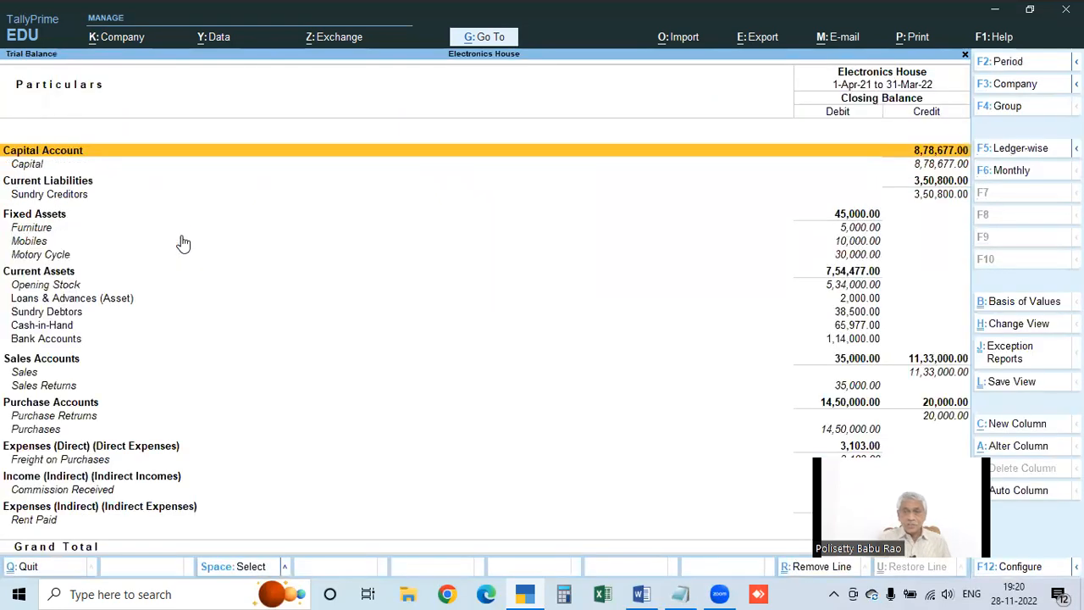
left_click(38, 286)
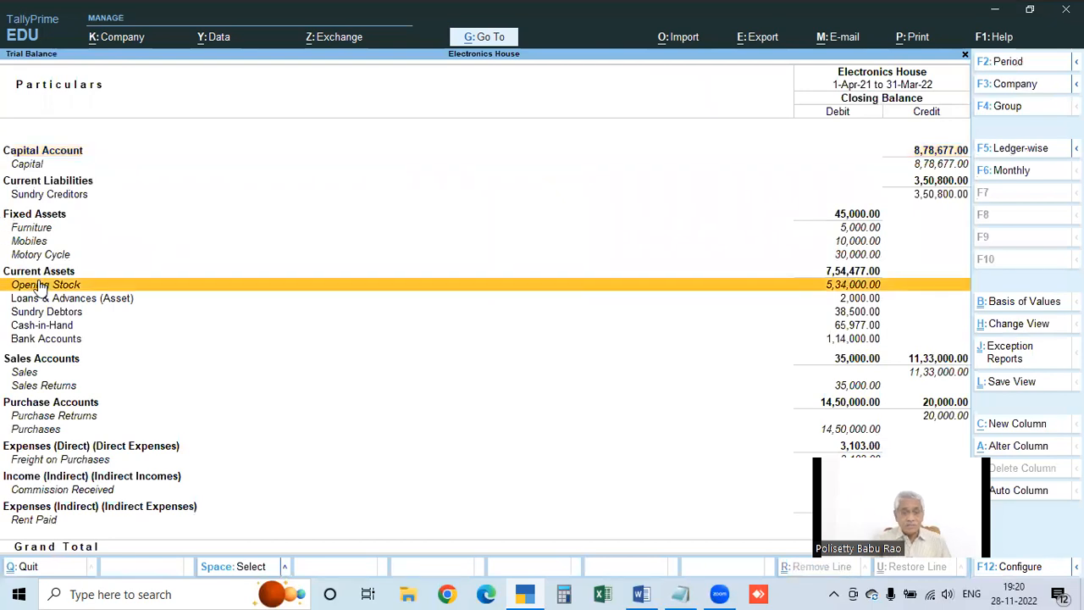
left_click(59, 340)
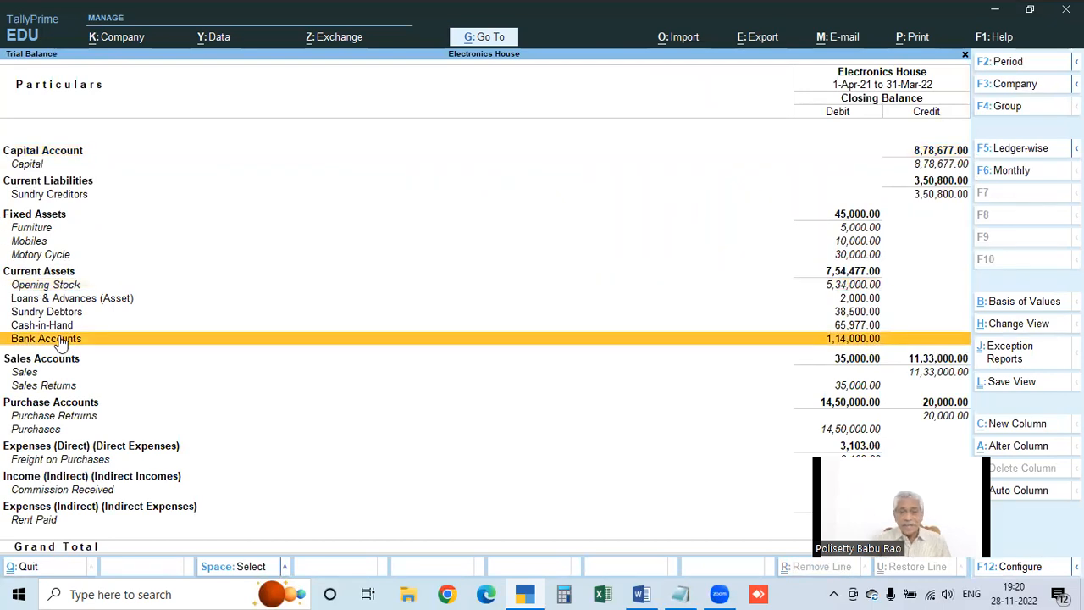
View the individual banks under Bank Accounts for 2021-22, and return to the Trial Balance.
left_click(60, 340)
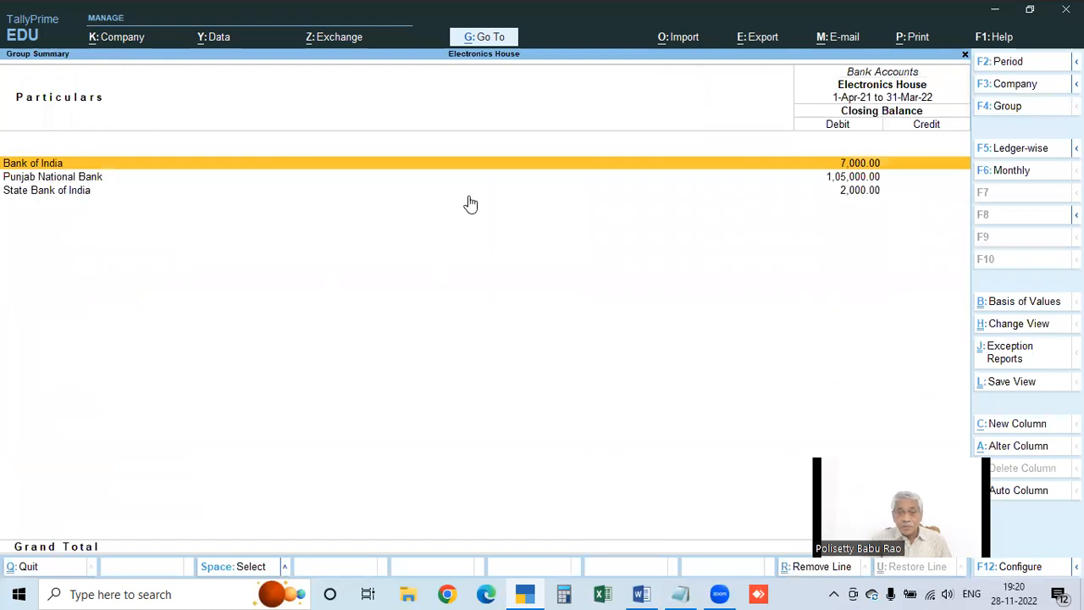
key("Escape")
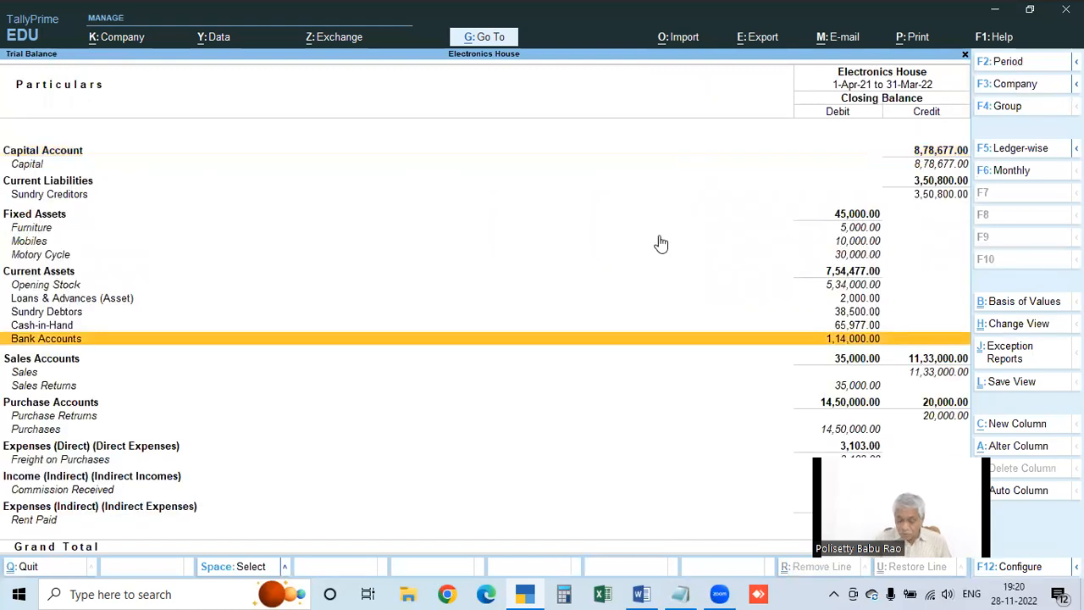
Try to configure the Trial Balance to show opening balances, transactions without netting and closing balances, with all levels expanded in detailed format.
key("F12")
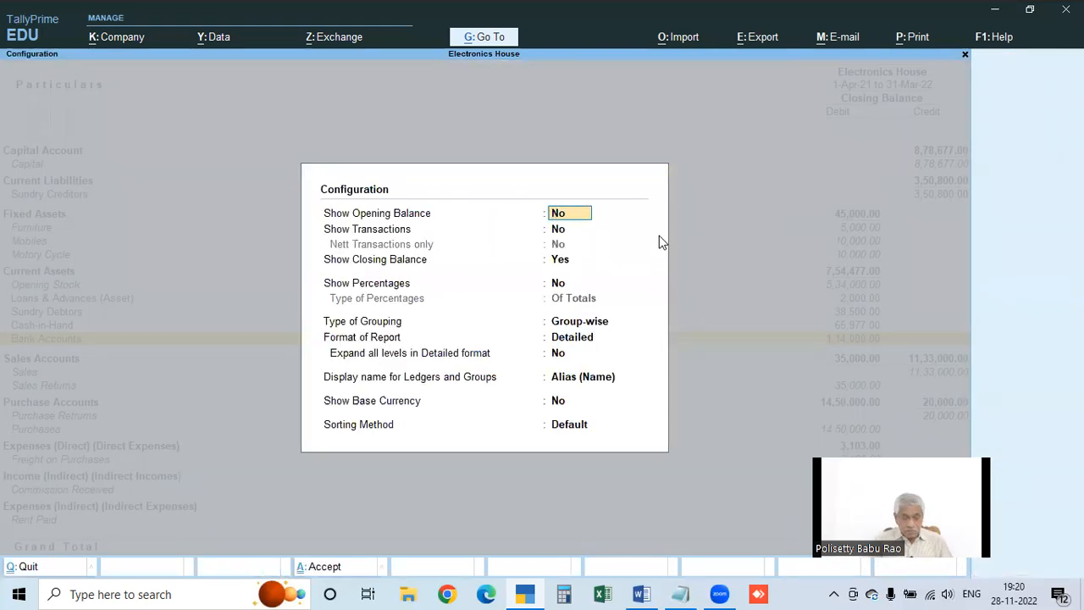
type("y")
key("Return")
type("y")
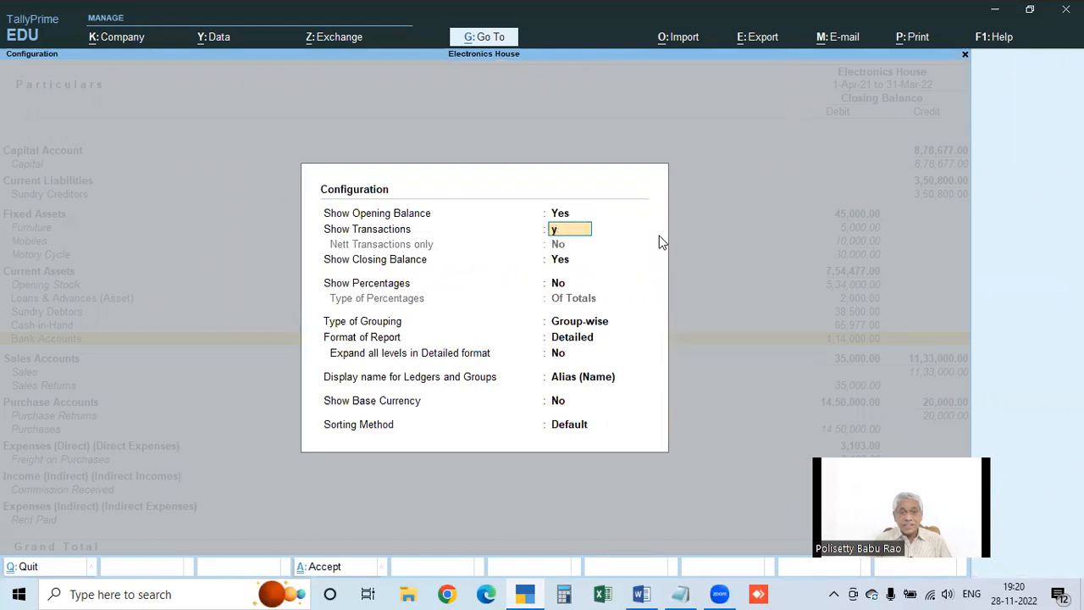
key("Return")
type("y")
key("BackSpace")
type("n")
key("Return")
type("y")
key("Return")
key("Return")
key("Return")
key("Return")
type("y")
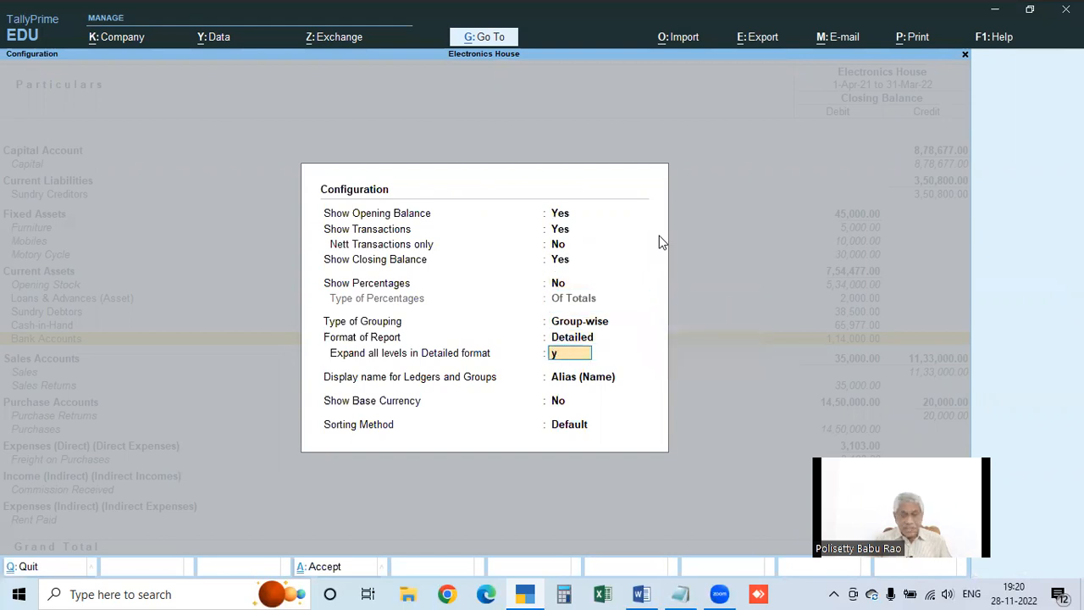
key("Return")
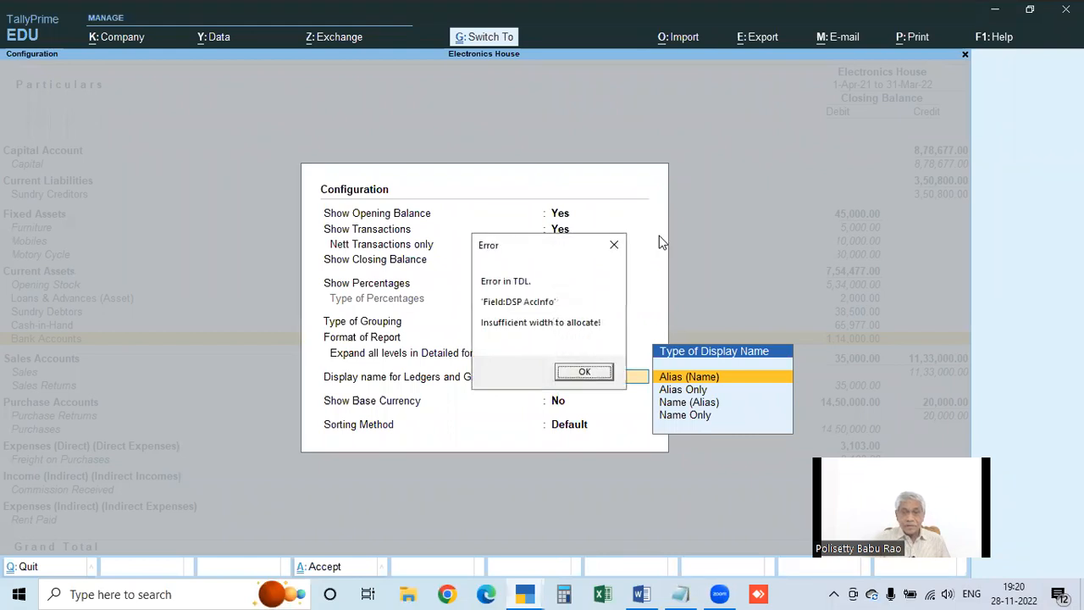
left_click(615, 244)
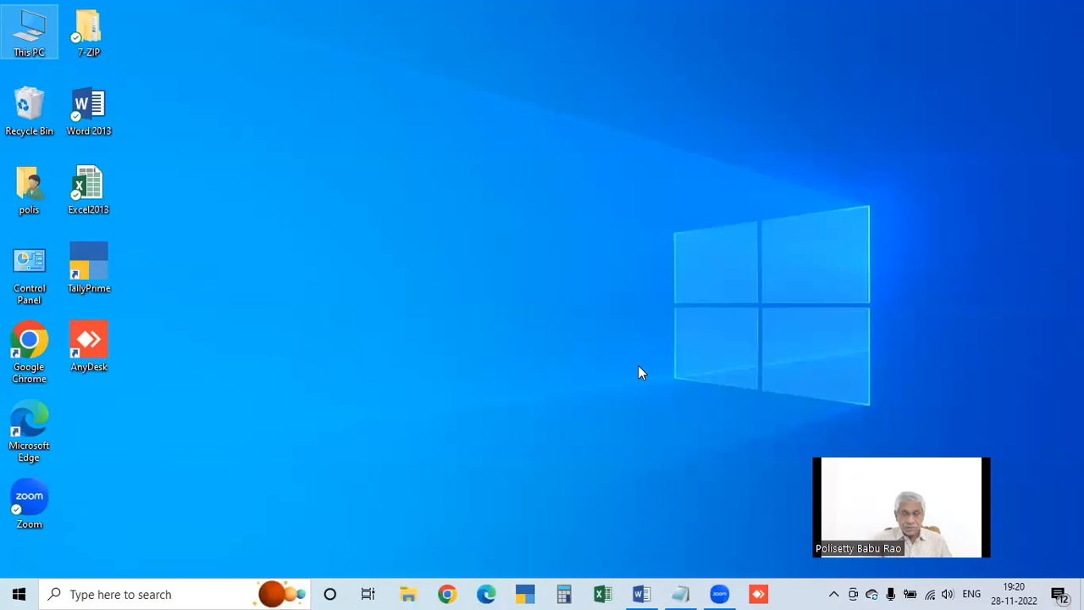
Restart TallyPrime and decline the quit prompt to reach the company selection list.
left_click(536, 591)
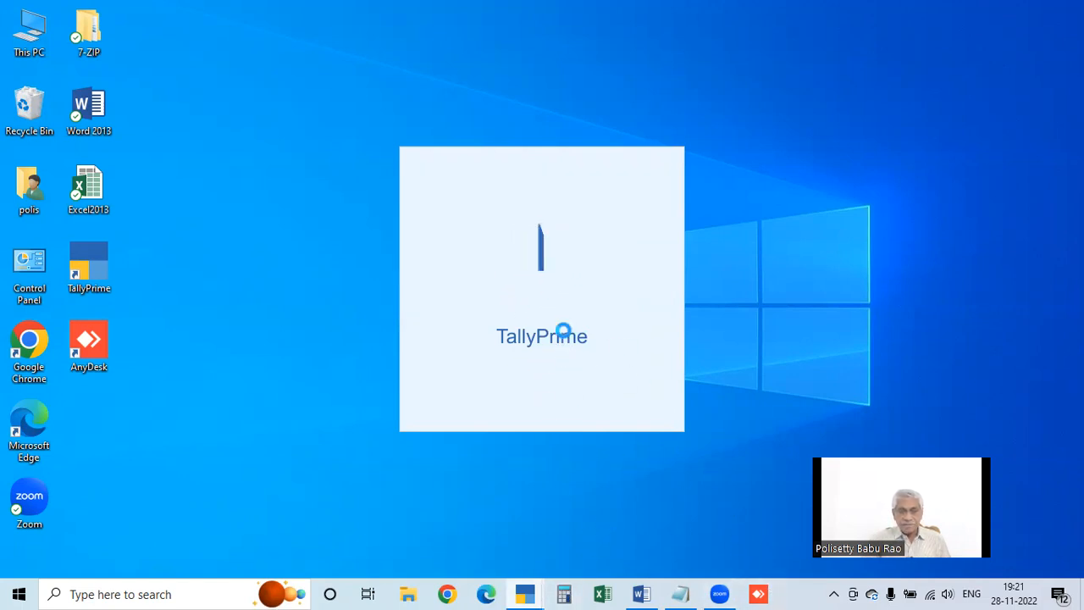
mouse_move(527, 593)
left_click(559, 520)
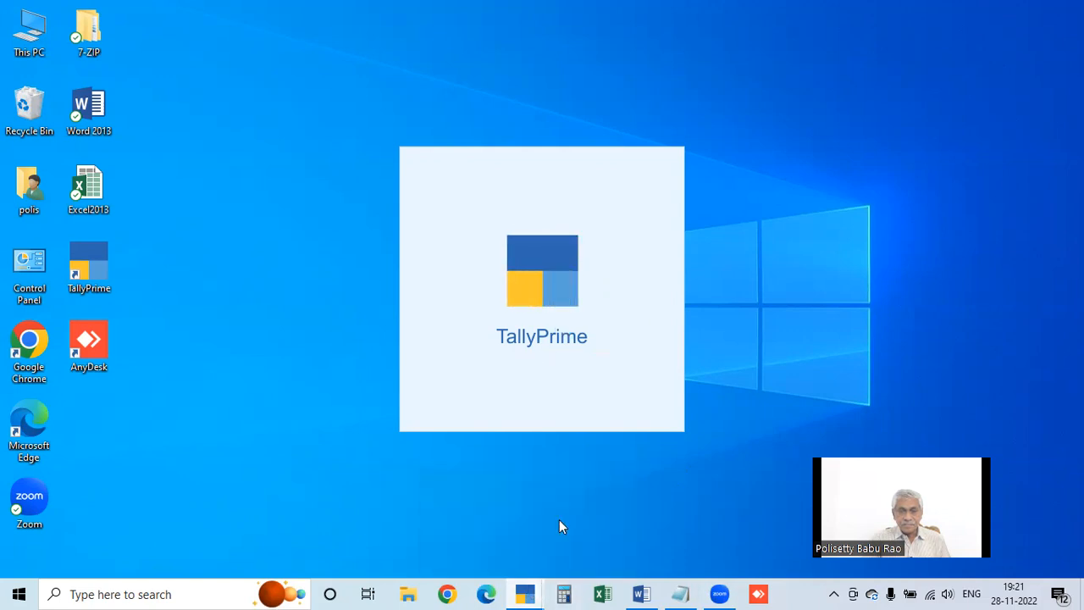
left_click(496, 532)
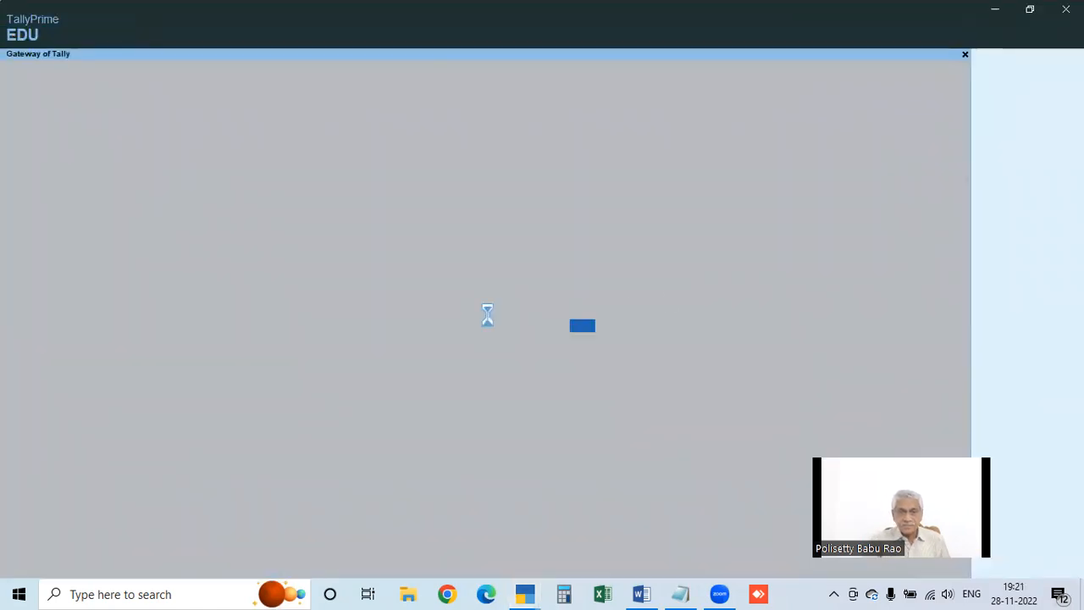
key("Escape")
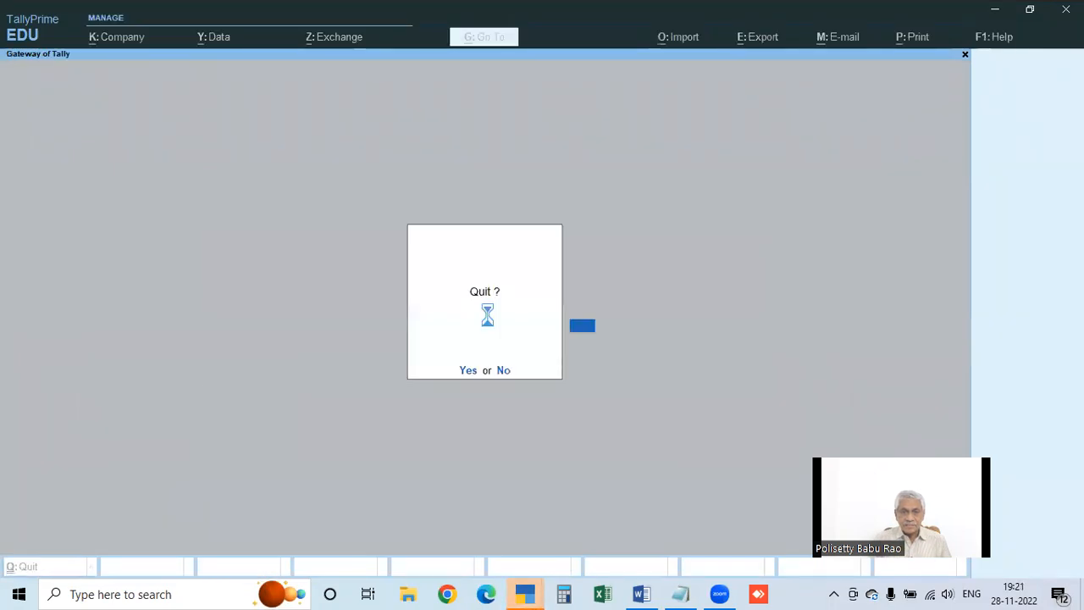
key("Return")
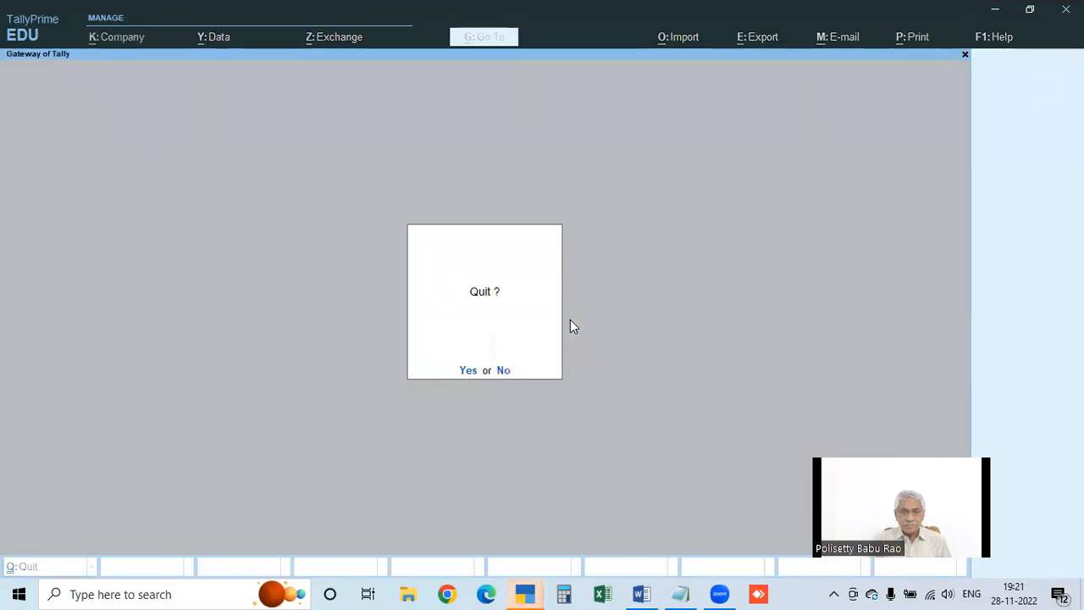
left_click(330, 363)
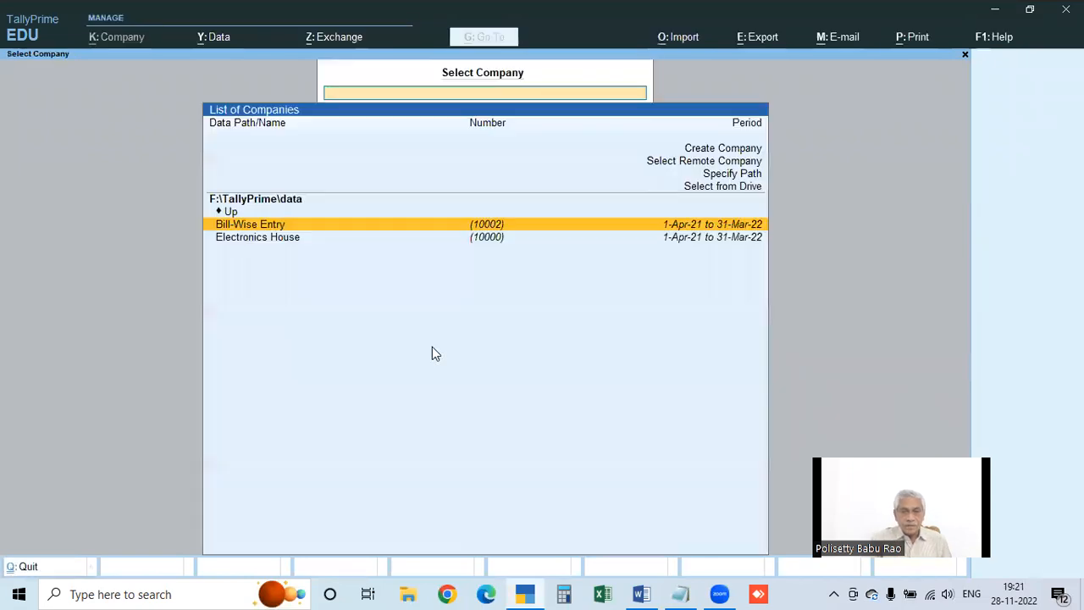
Load the companies Bill-Wise Entry and Electronics House, leaving Electronics House as the active company.
left_click(281, 227)
key("Escape")
key("Escape")
key("alt+F3")
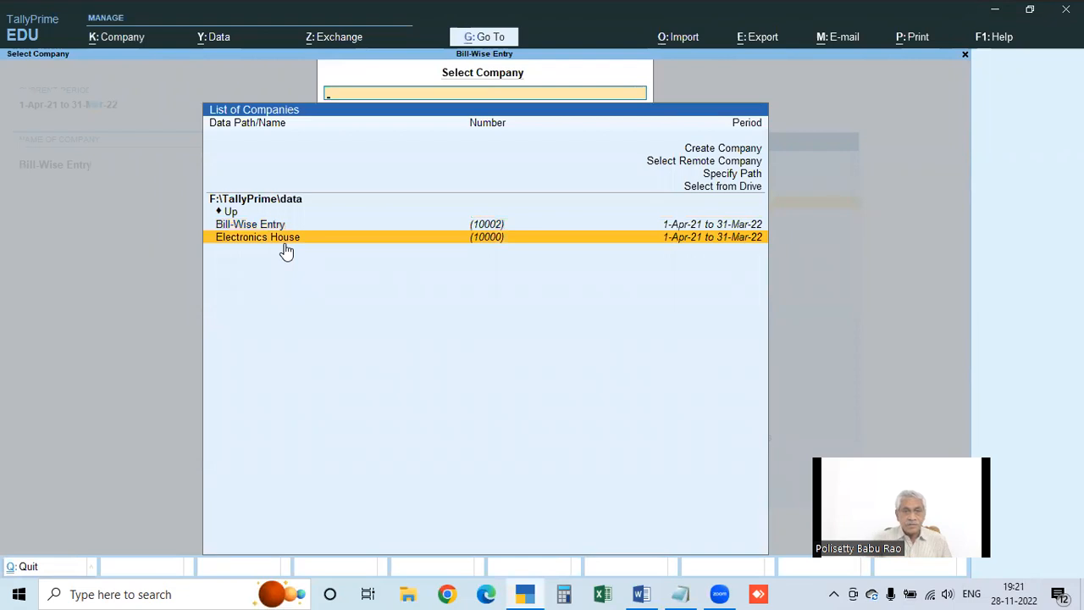
left_click(286, 243)
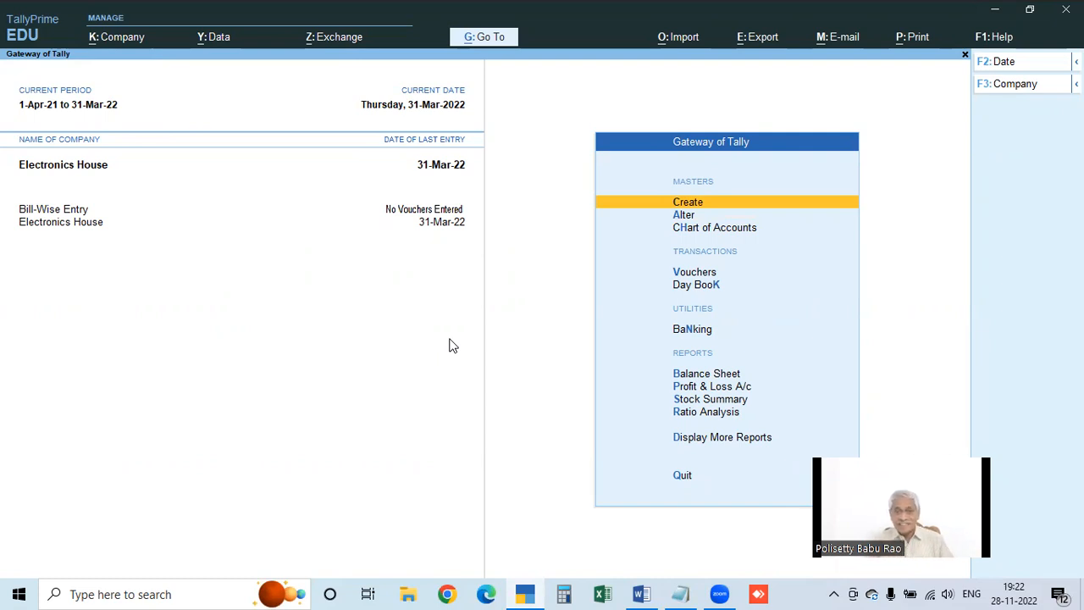
Review the "Split the Data" method in the Word notes, return to TallyPrime and view the company data splitting options.
left_click(641, 594)
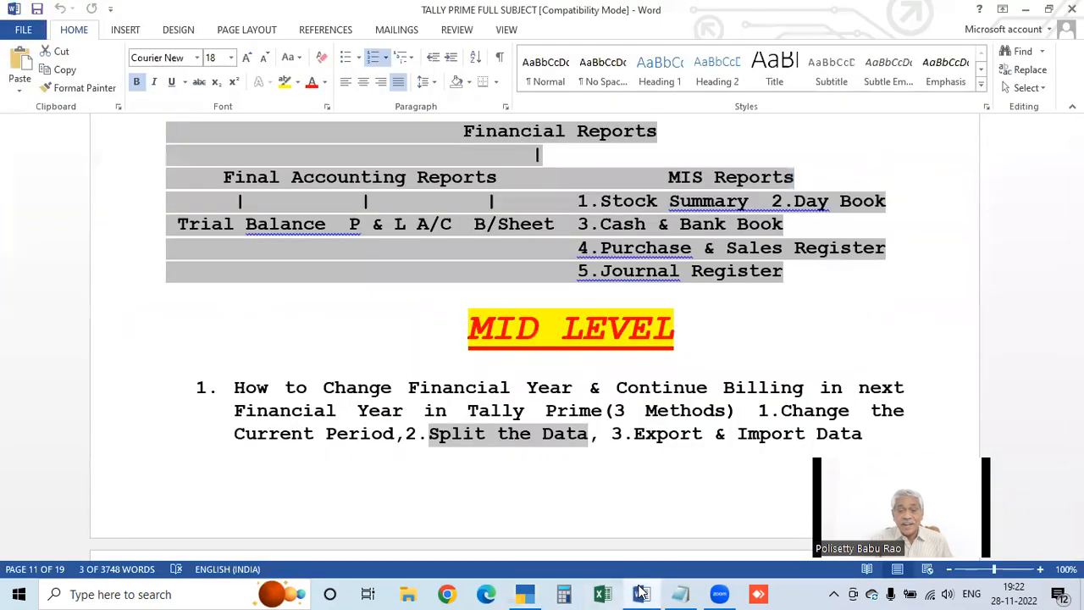
left_click(643, 595)
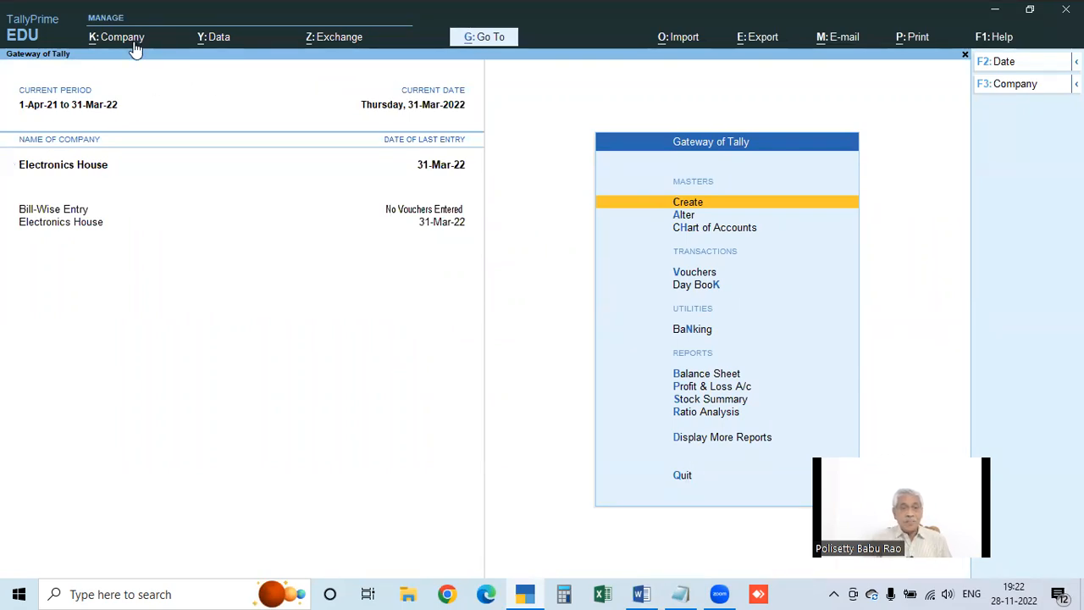
left_click(197, 42)
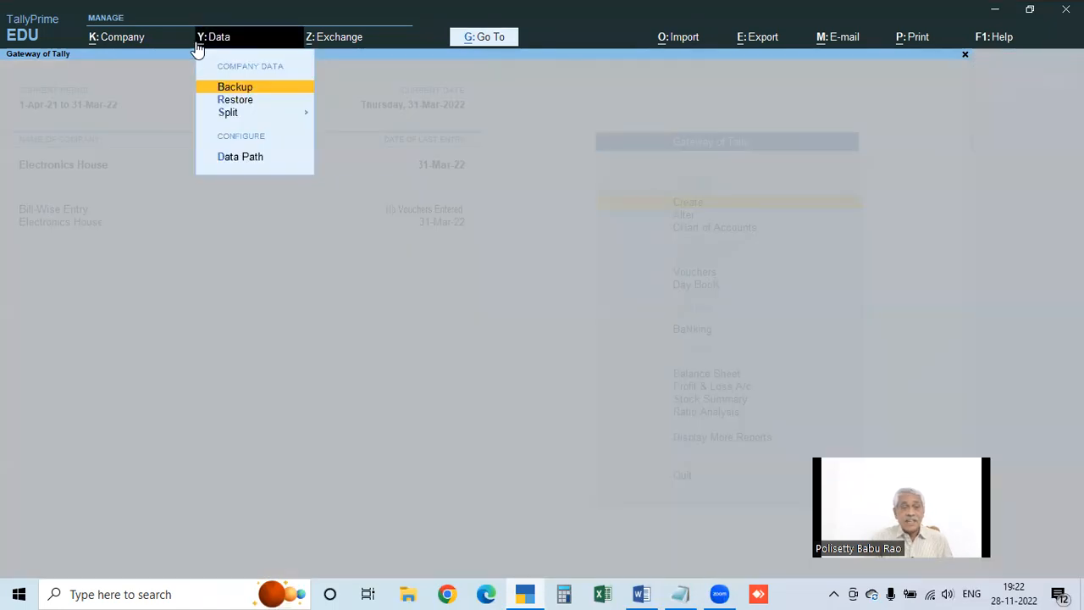
left_click(230, 117)
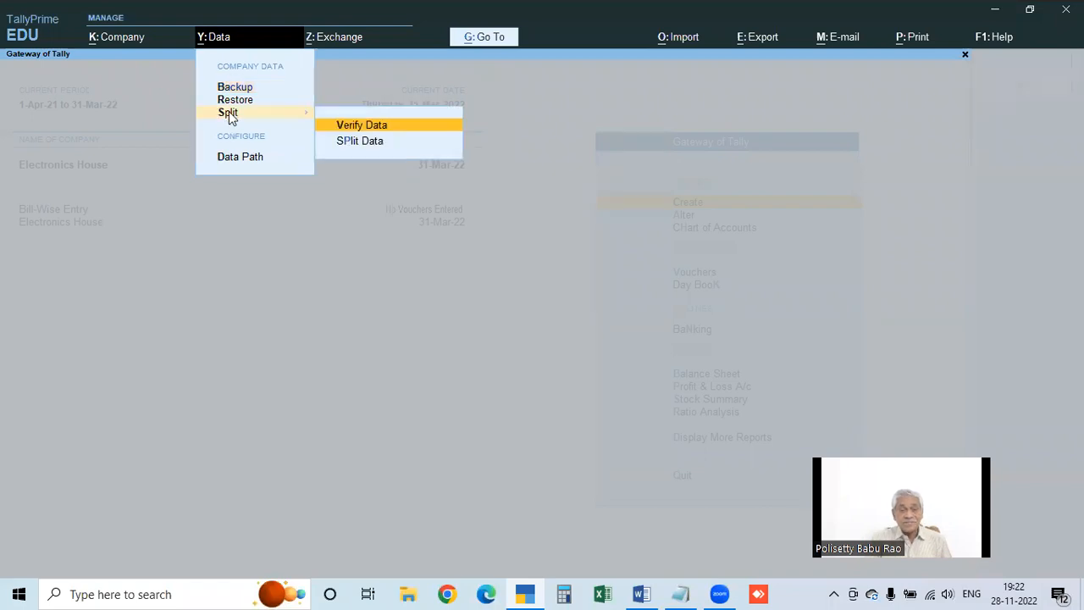
left_click(213, 300)
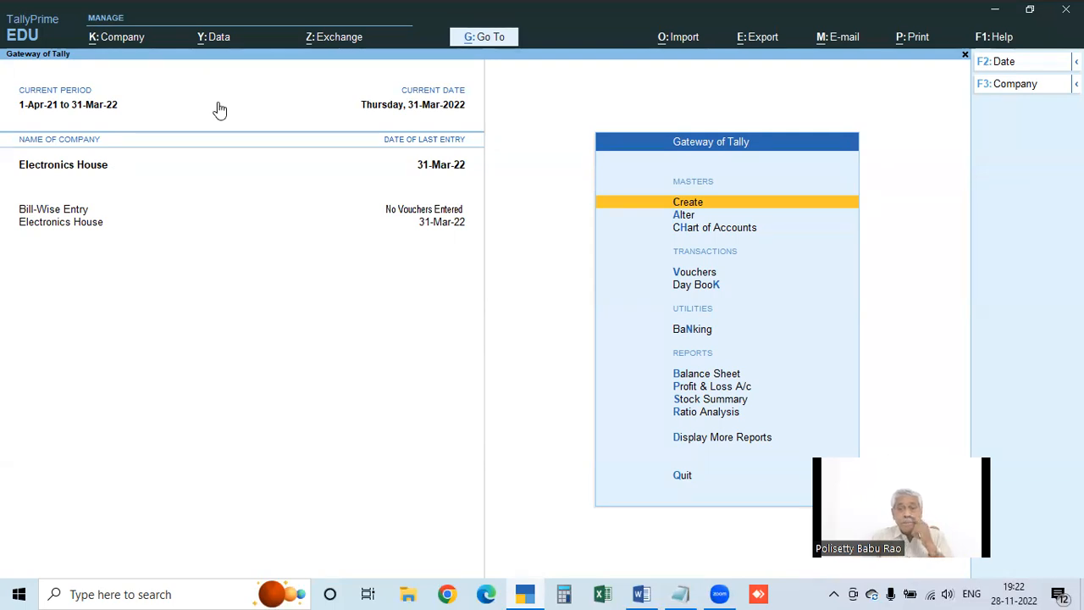
Back up Electronics House to G:\Backup-21-23, overwriting the existing backup file.
key("alt+y")
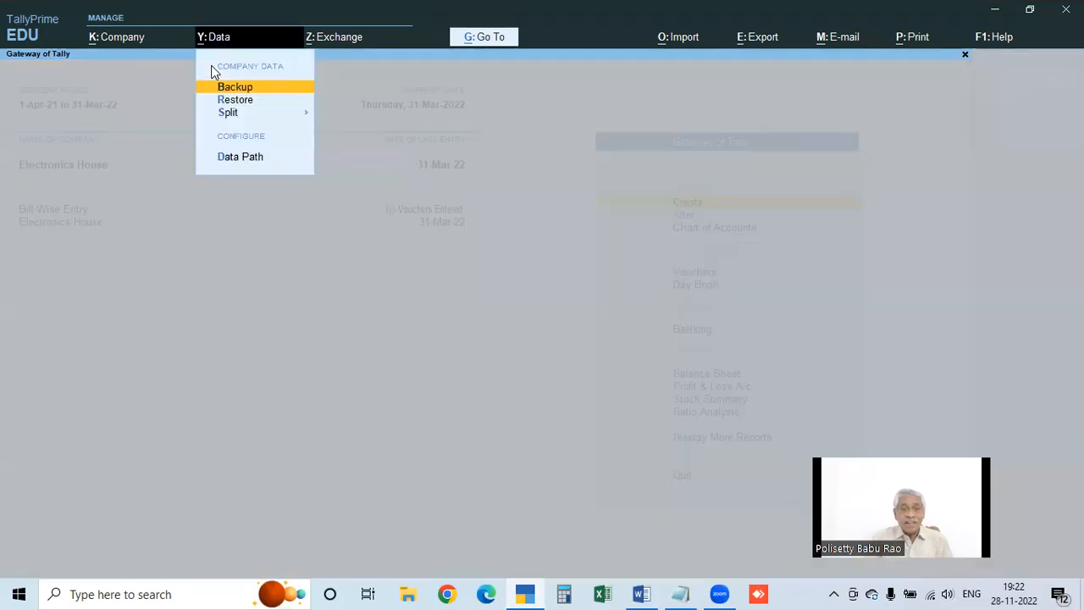
left_click(234, 88)
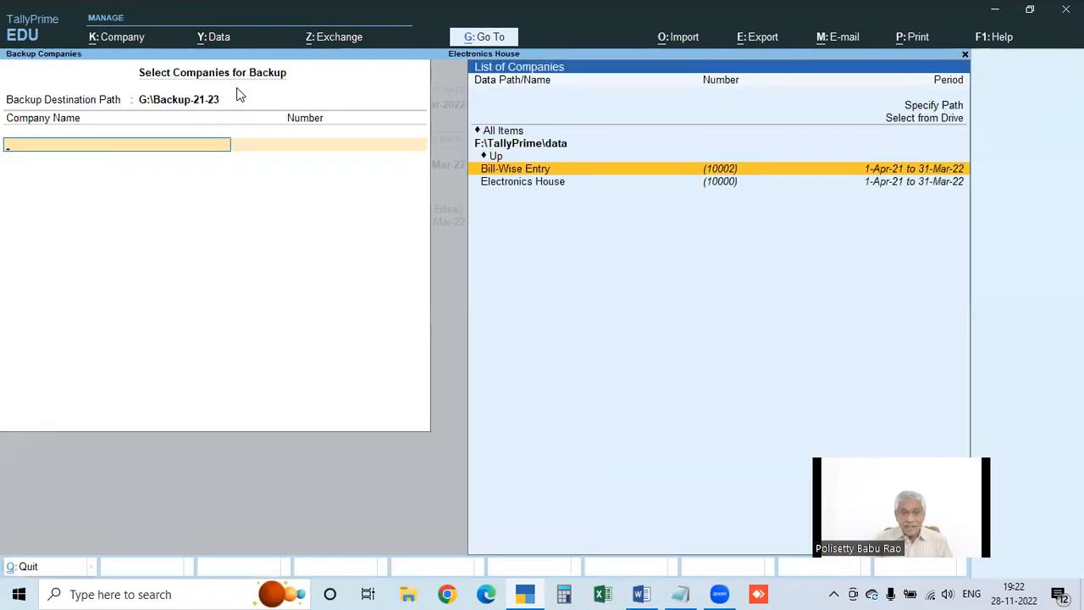
left_click(195, 102)
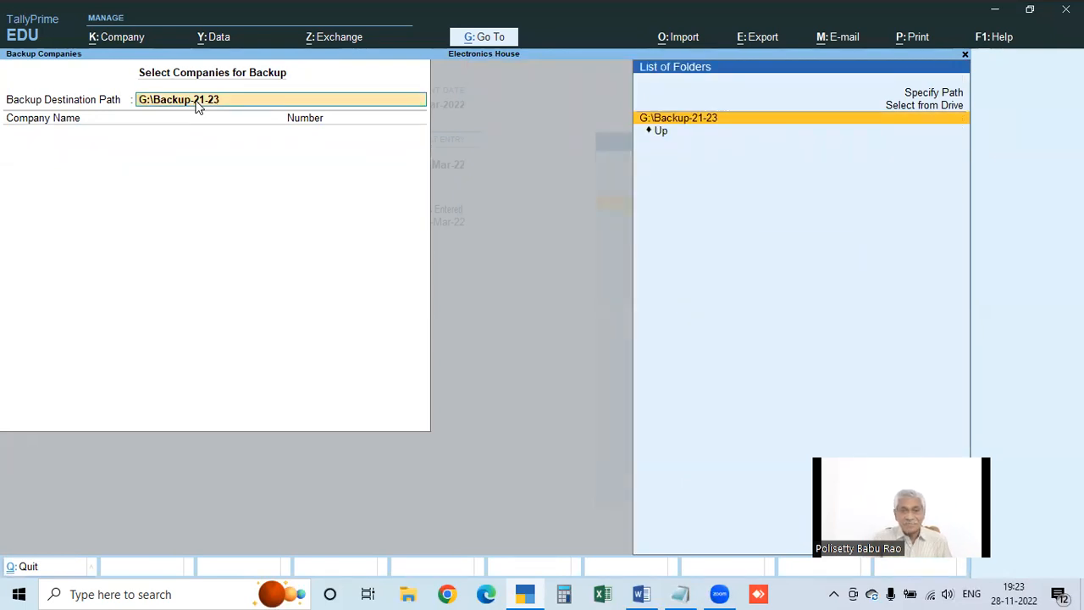
key("Return")
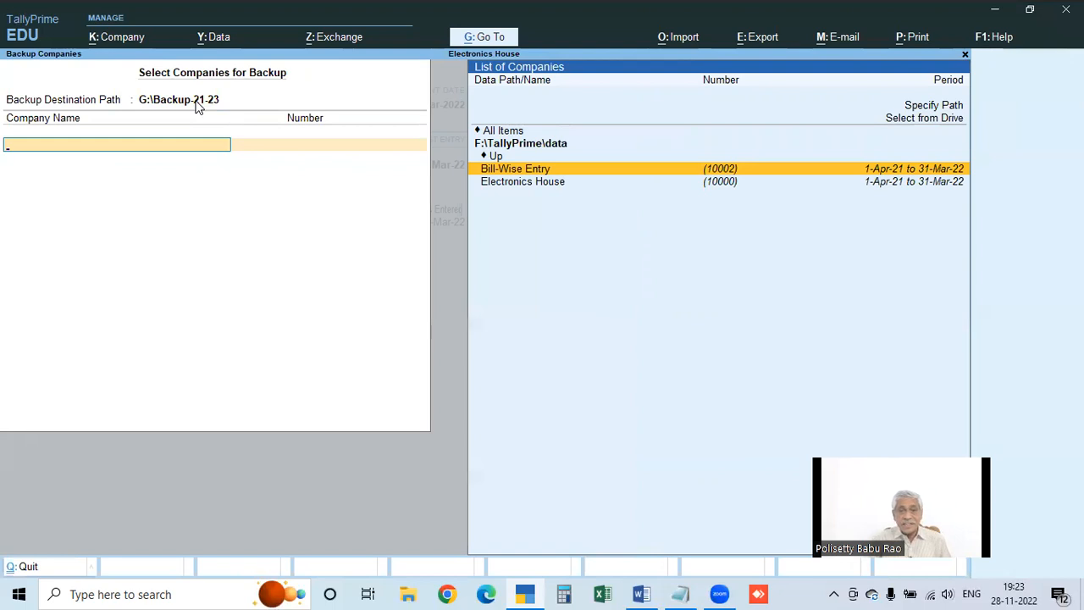
left_click(517, 181)
key("Up")
key("Up")
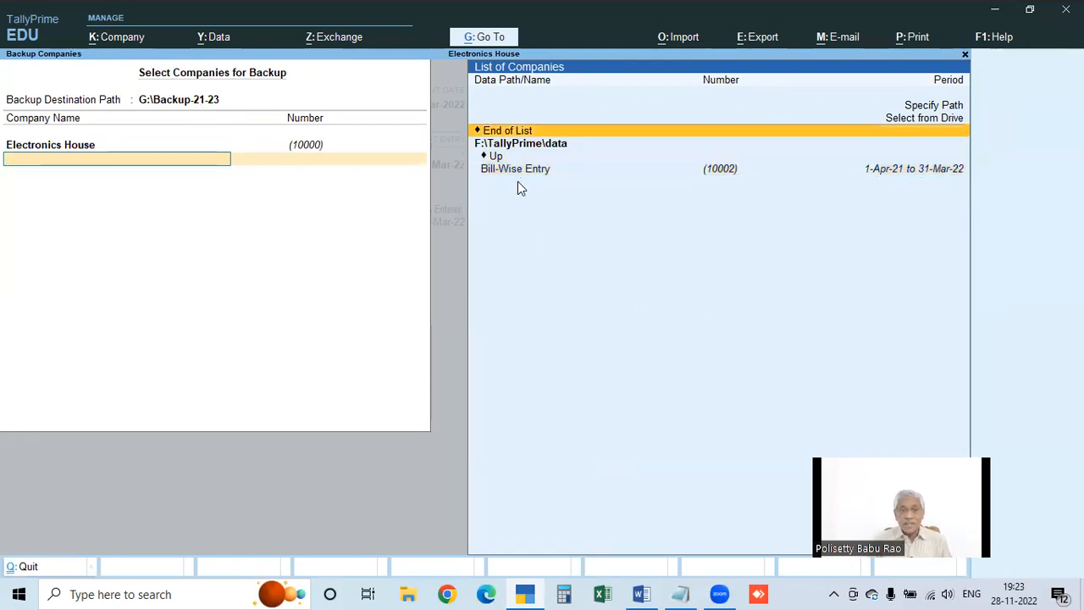
key("Return")
key("Return")
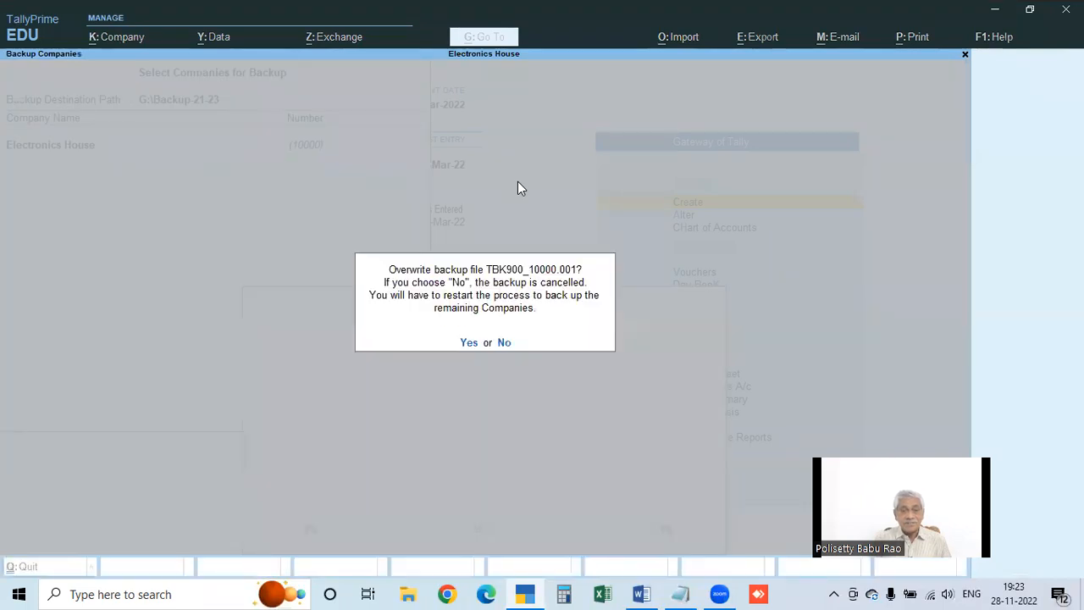
key("Return")
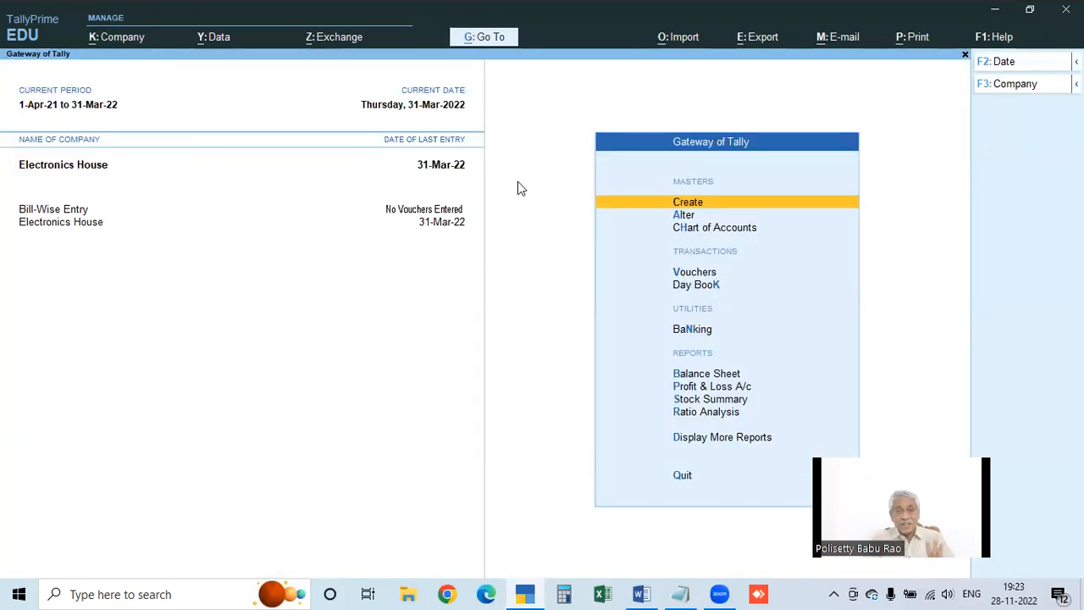
Minimize TallyPrime, check the backup file TBK900_10000.001 in G:\Backup-21-23 in File Explorer, and return to the G: drive's folder list.
left_click(993, 10)
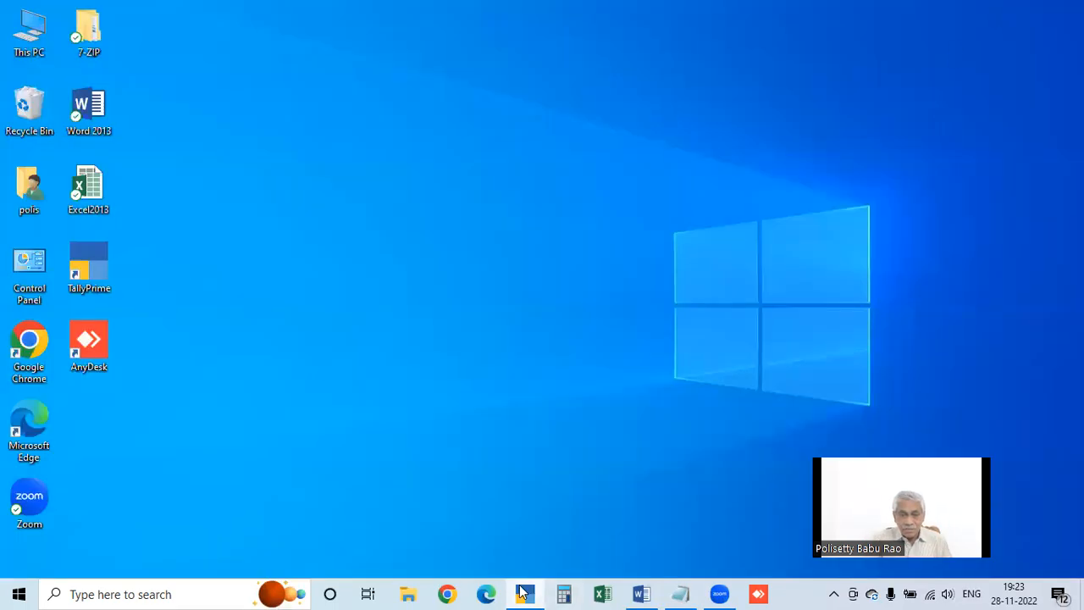
double_click(31, 51)
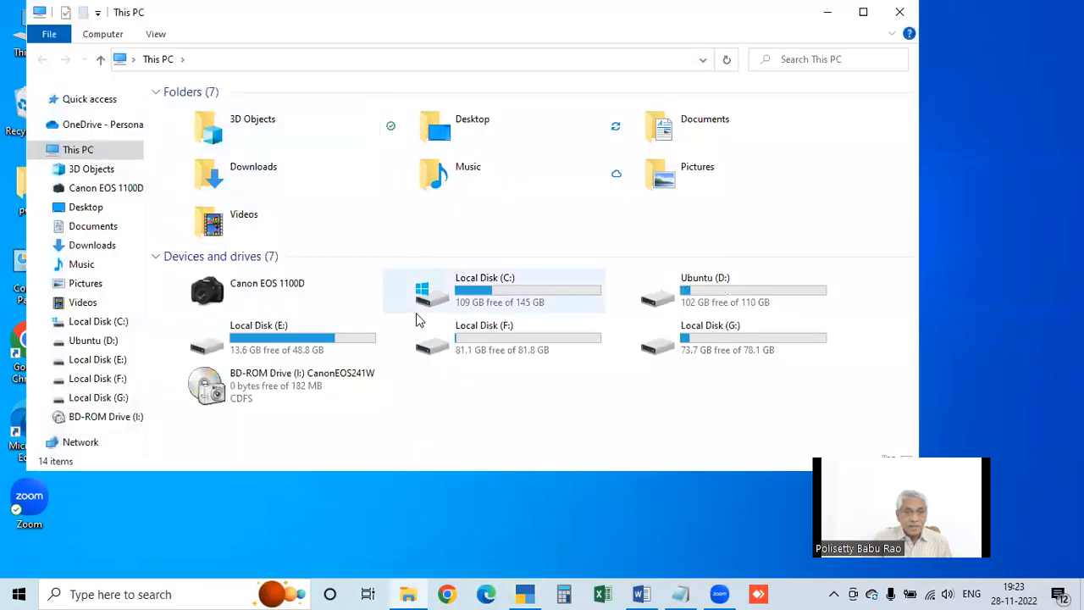
left_click(708, 344)
double_click(708, 344)
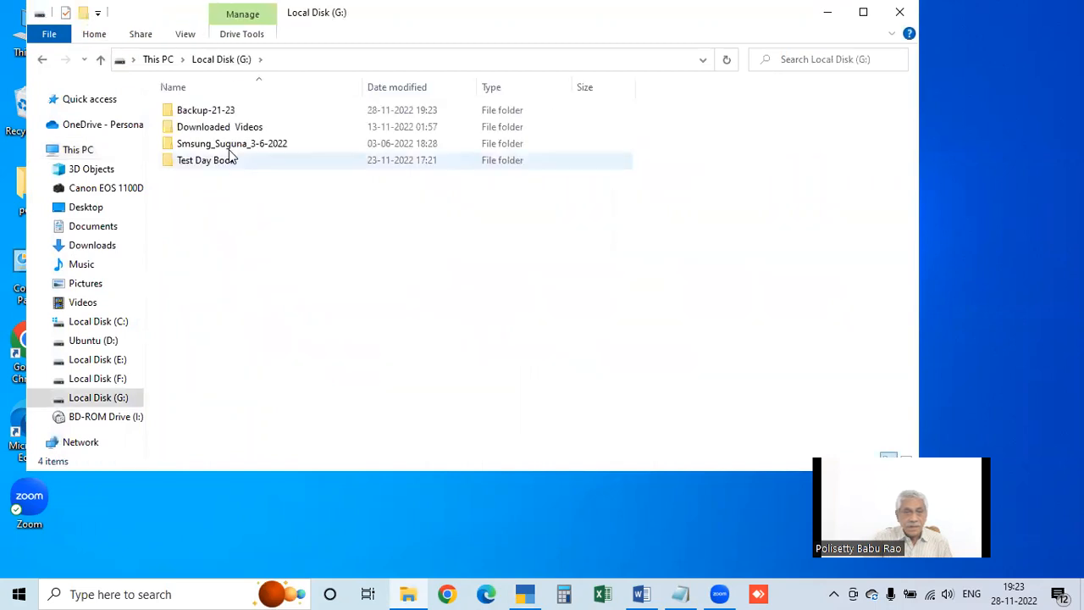
double_click(216, 116)
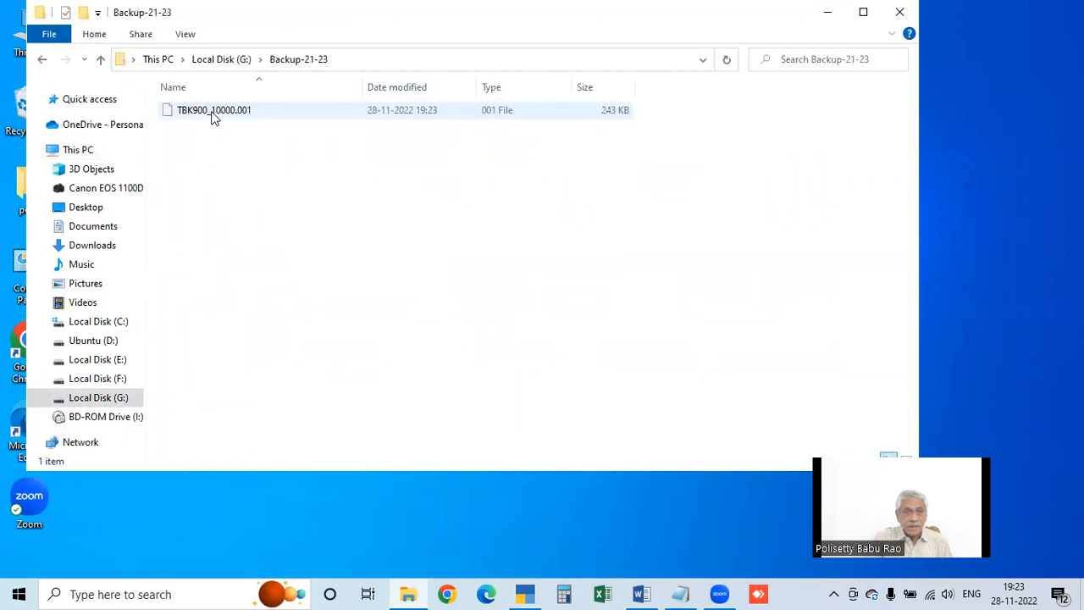
left_click(214, 118)
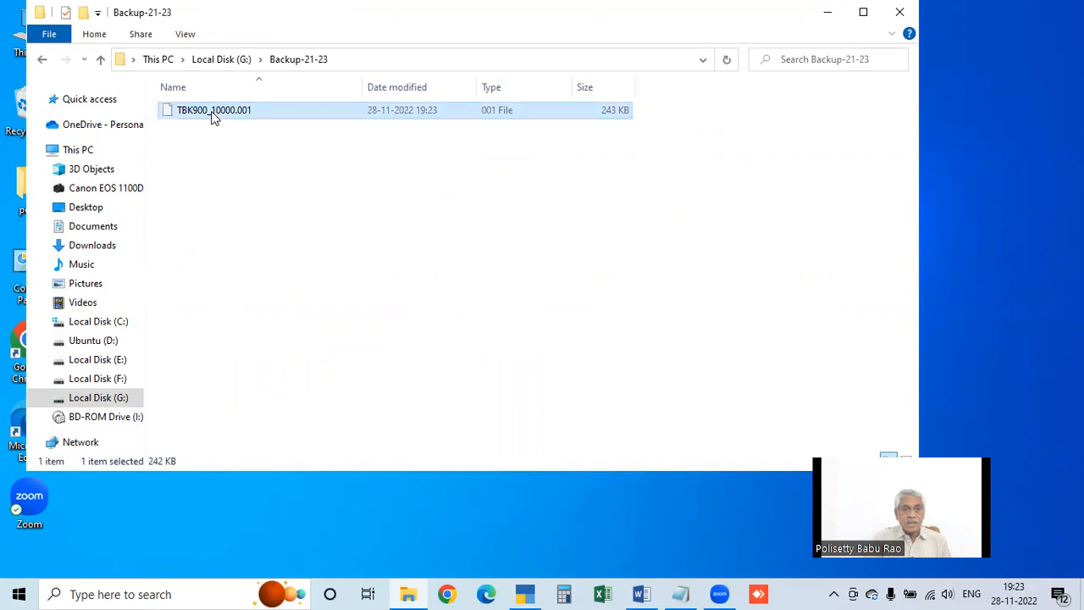
left_click(38, 63)
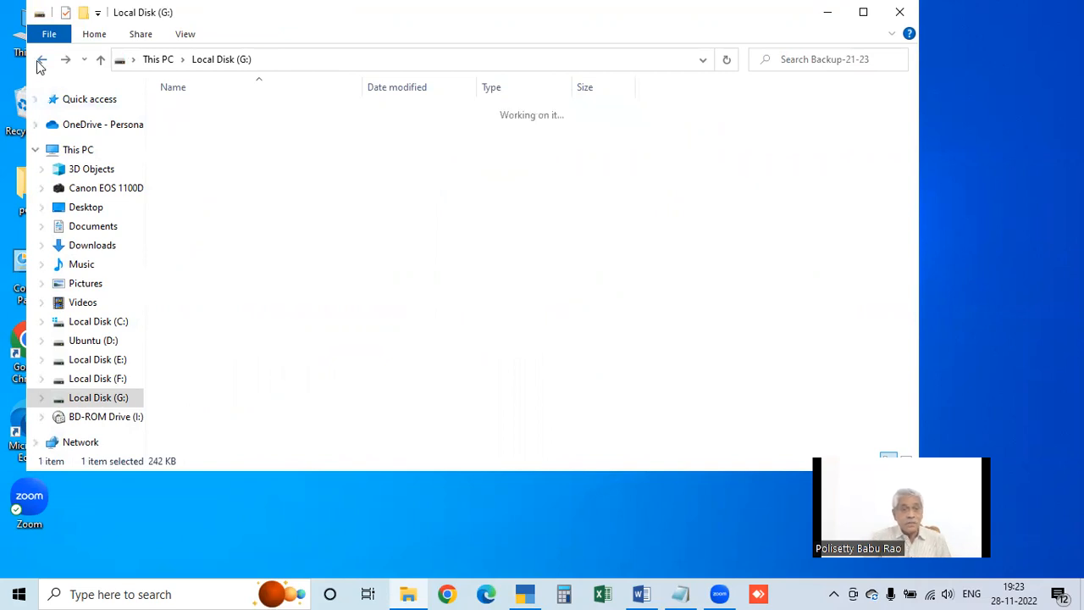
left_click(39, 68)
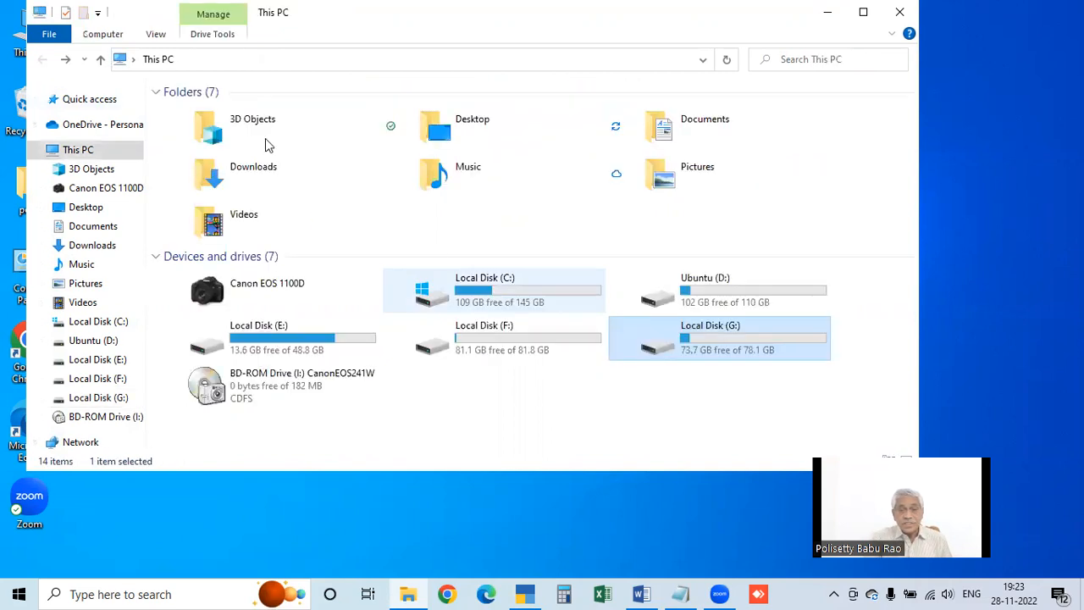
double_click(715, 336)
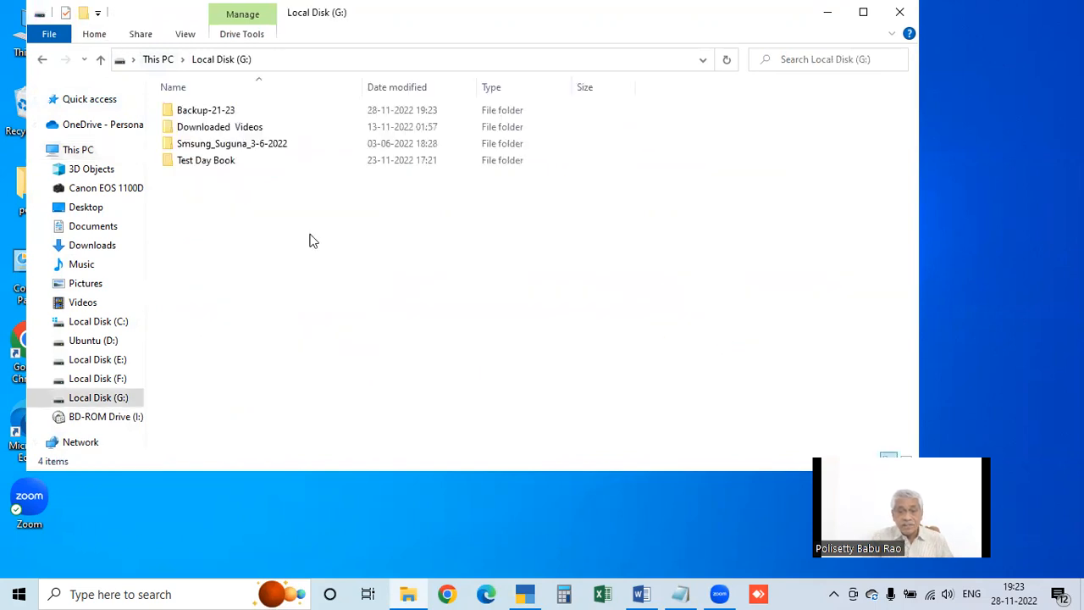
Open the Backup-21-23 folder, switch back to TallyPrime, and verify the Electronics House company data for splitting errors.
double_click(218, 119)
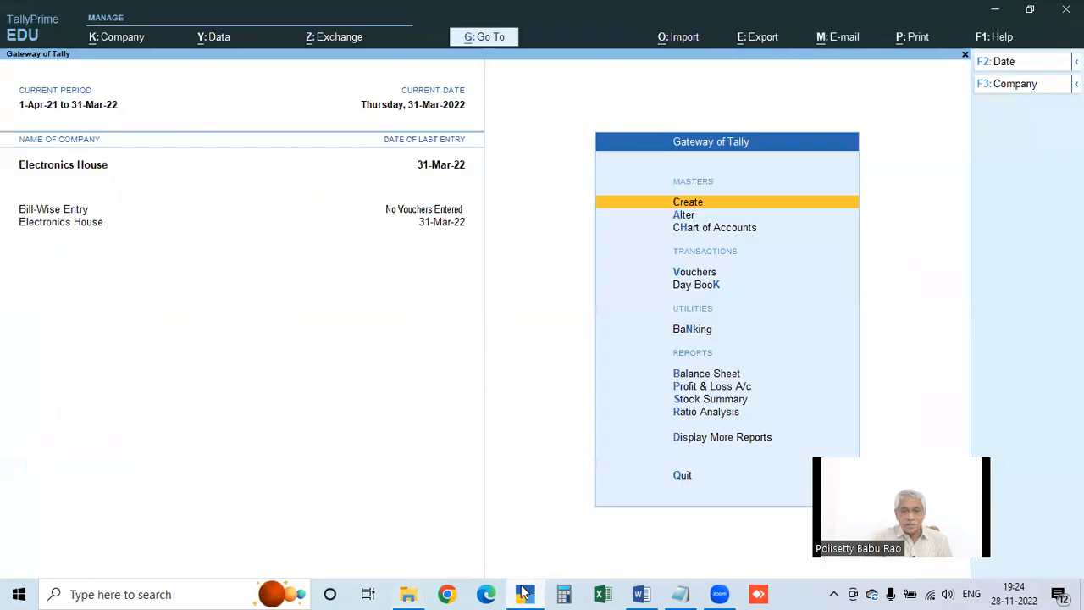
left_click(525, 594)
key("alt+y")
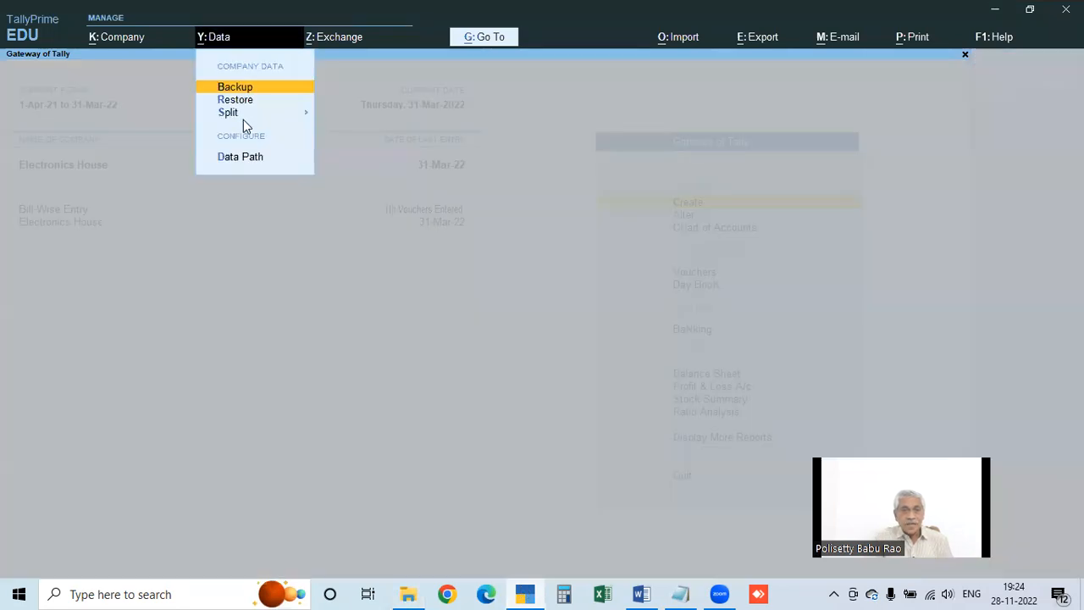
left_click(233, 115)
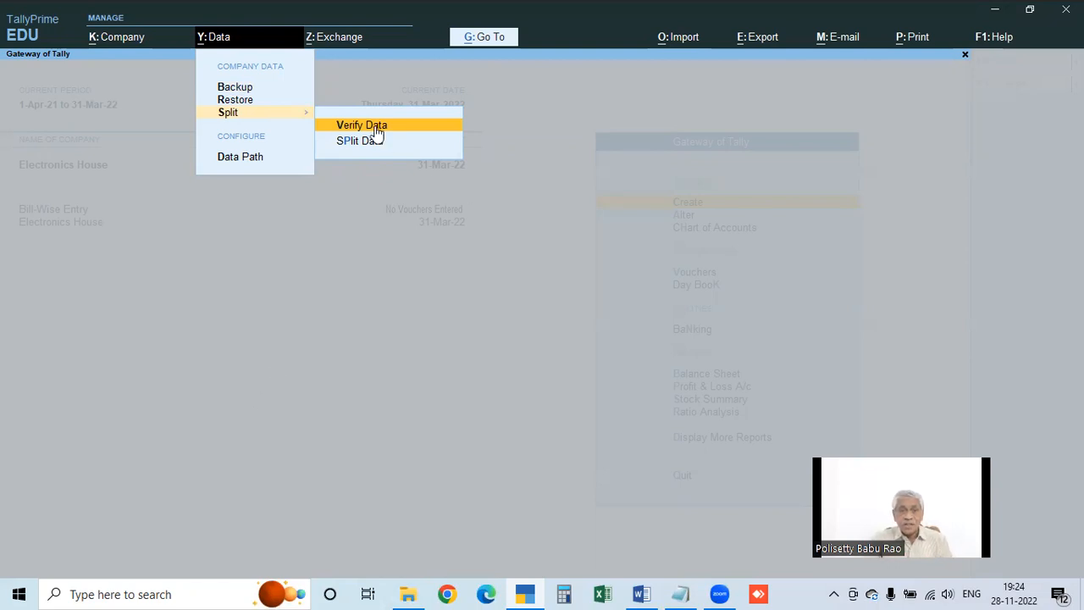
left_click(377, 129)
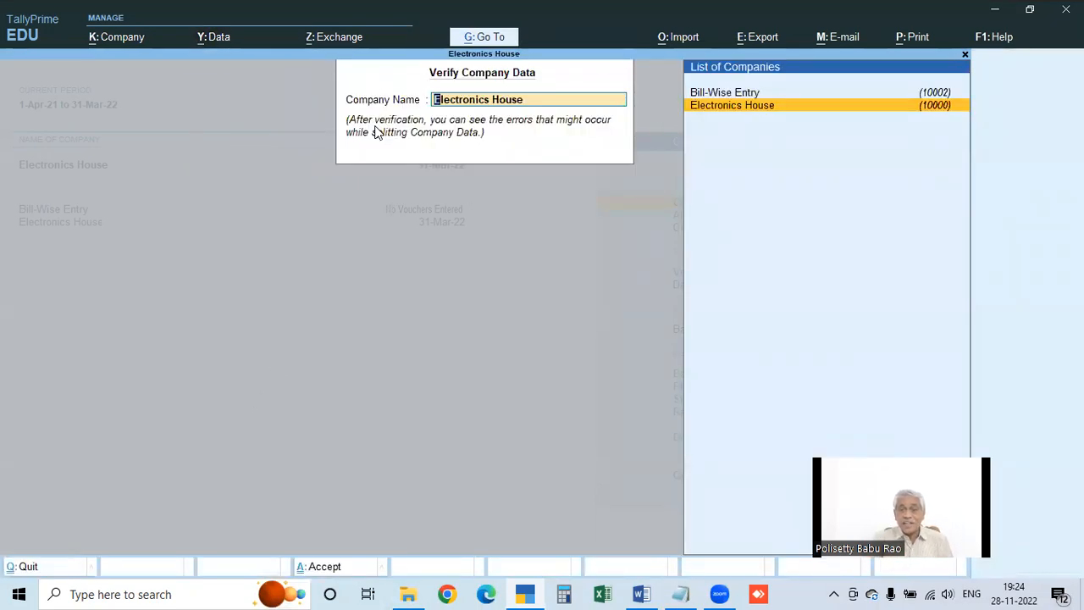
key("Return")
key("Return")
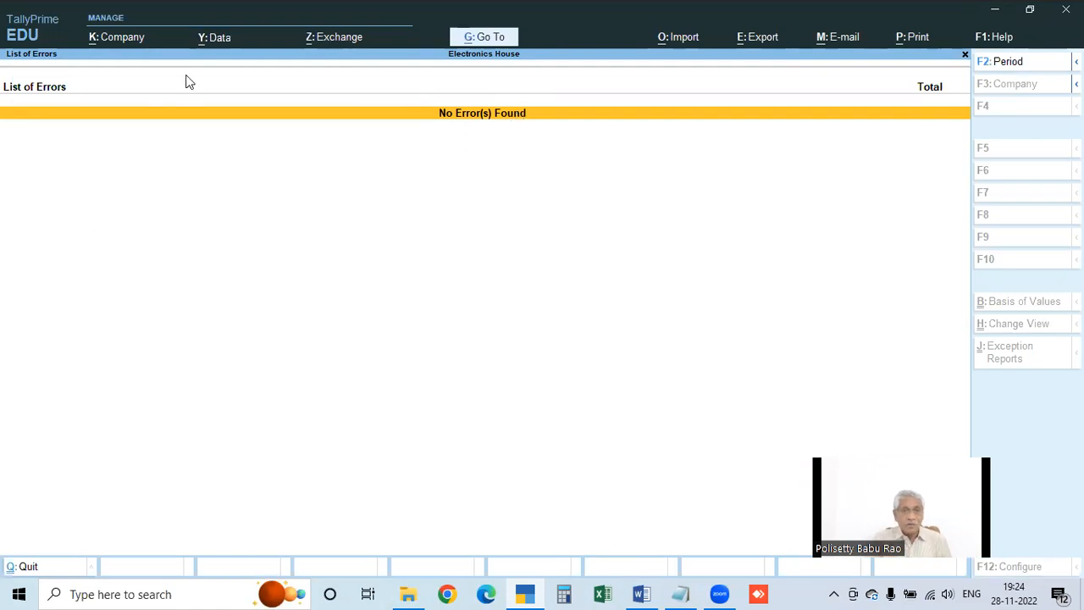
Split the Electronics House company data from 1-Apr-22 and return to the Gateway of Tally.
key("alt+y")
left_click(236, 115)
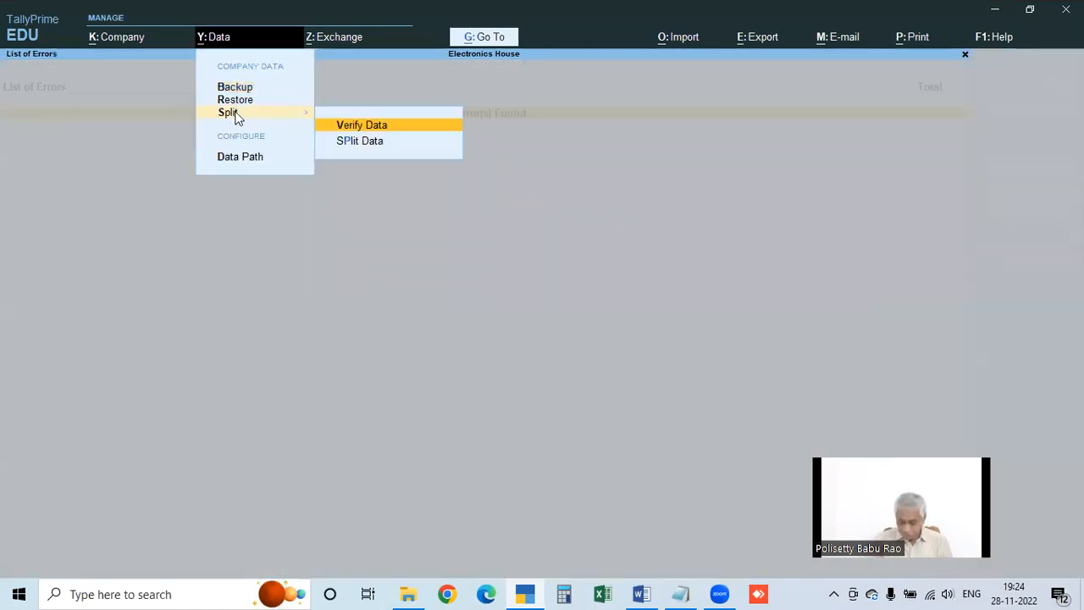
key("Down")
key("Return")
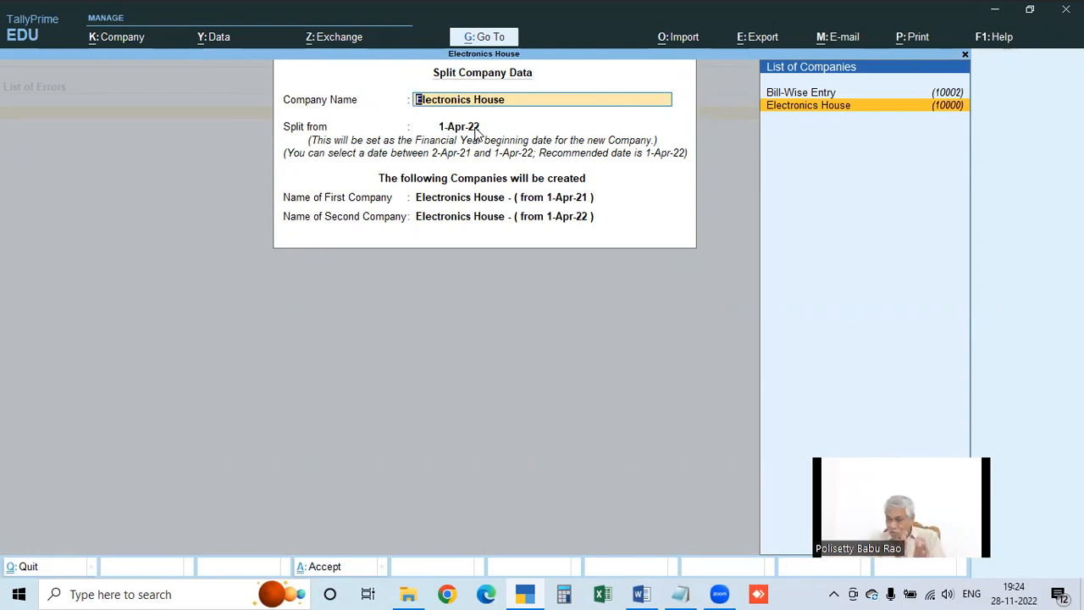
key("Return")
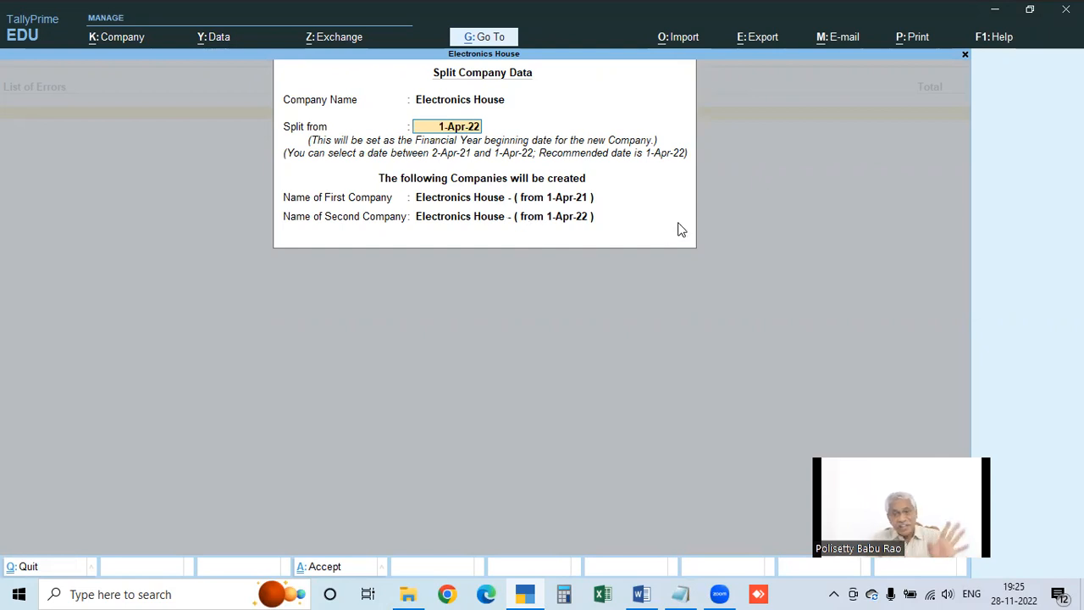
key("Return")
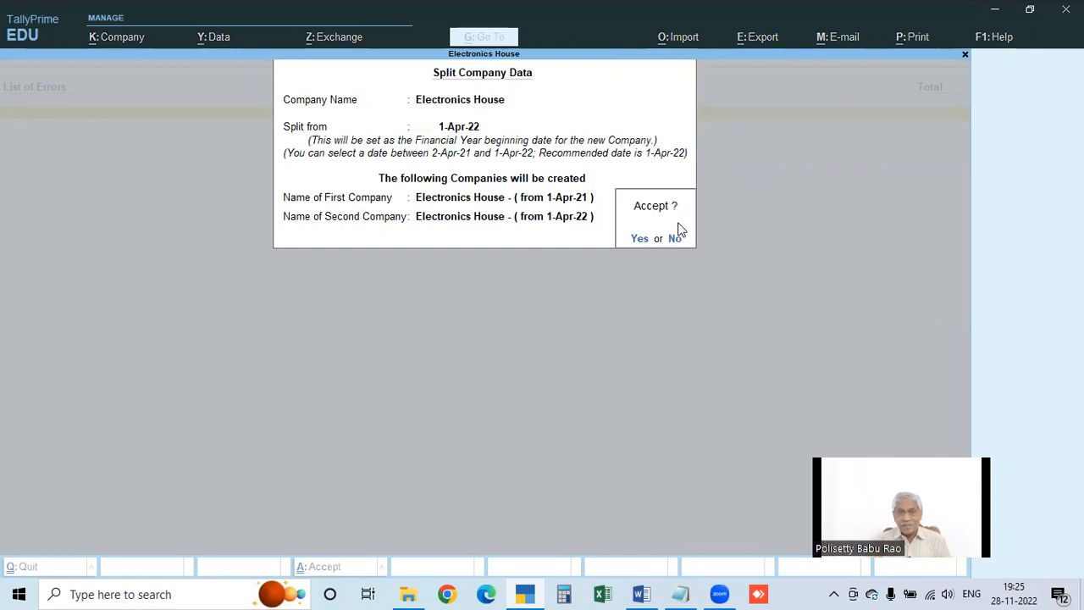
key("Return")
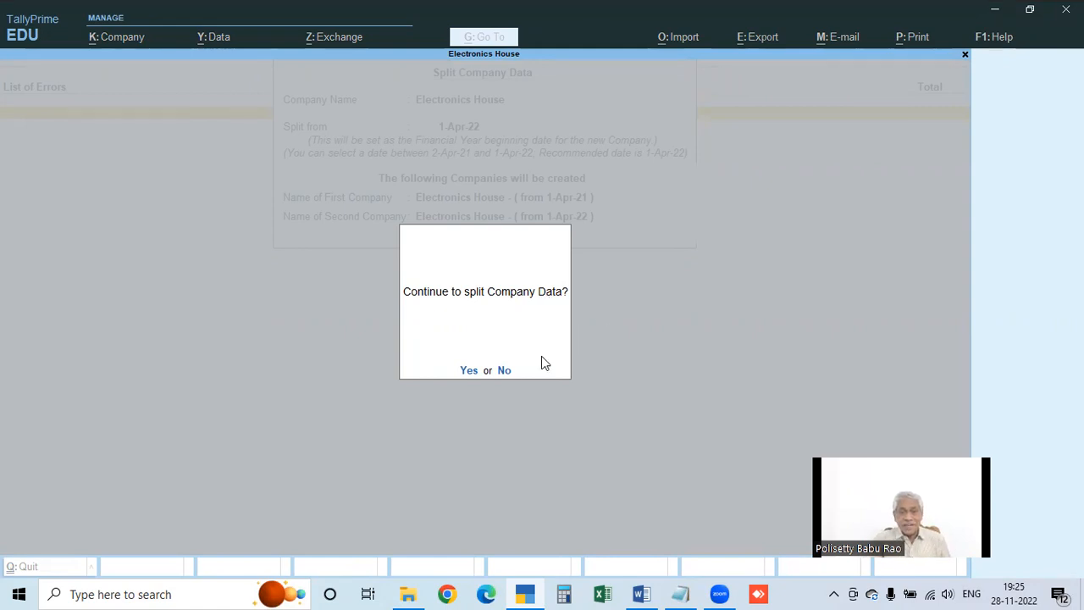
key("y")
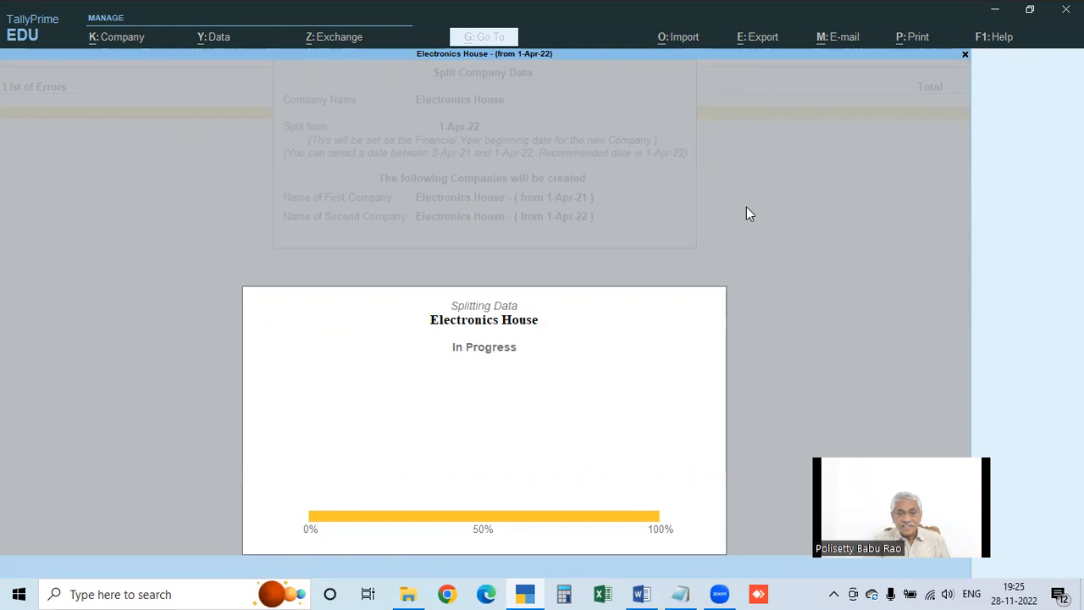
key("Escape")
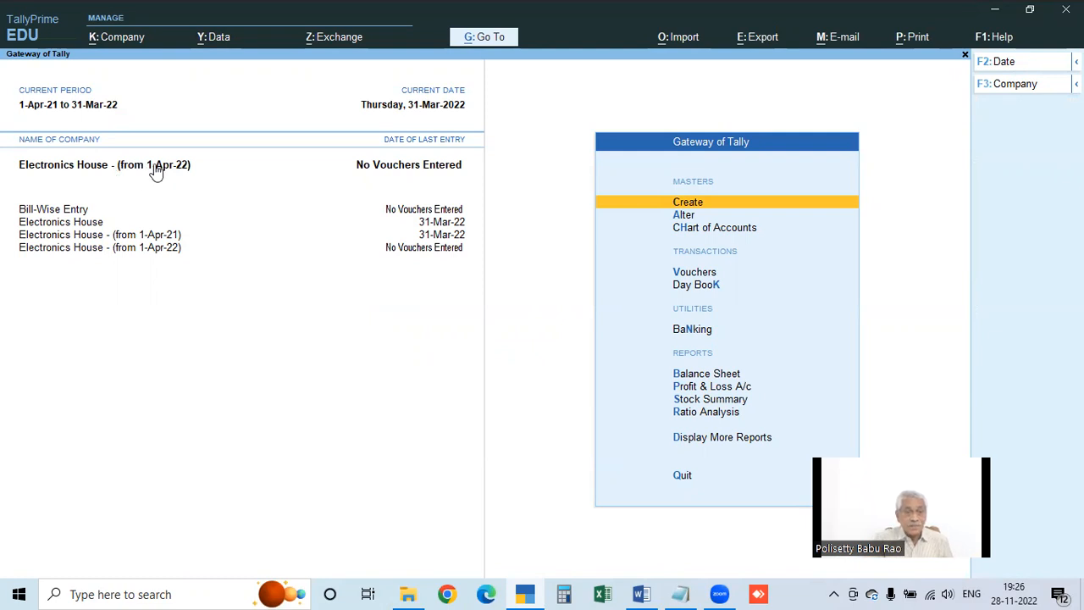
Make Electronics House - (from 1-Apr-21) the active company and delete it.
left_click(82, 212)
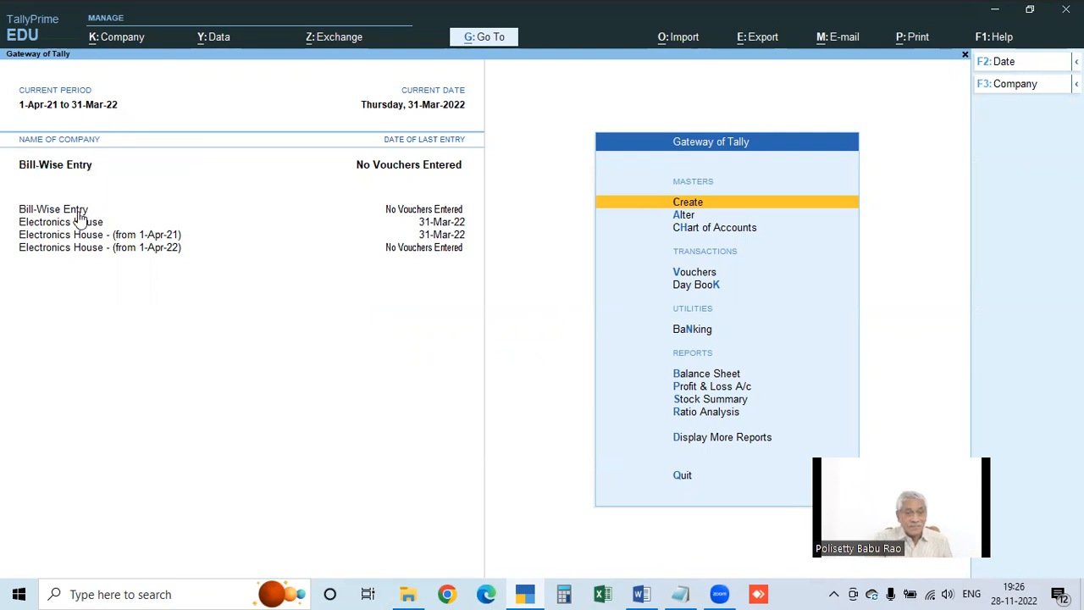
left_click(146, 237)
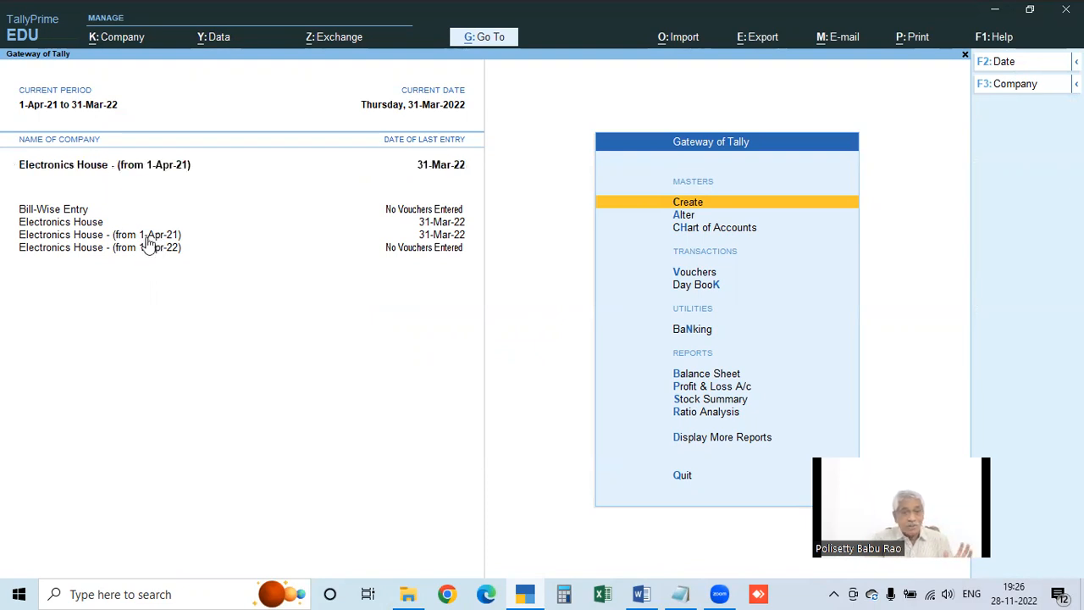
left_click(121, 38)
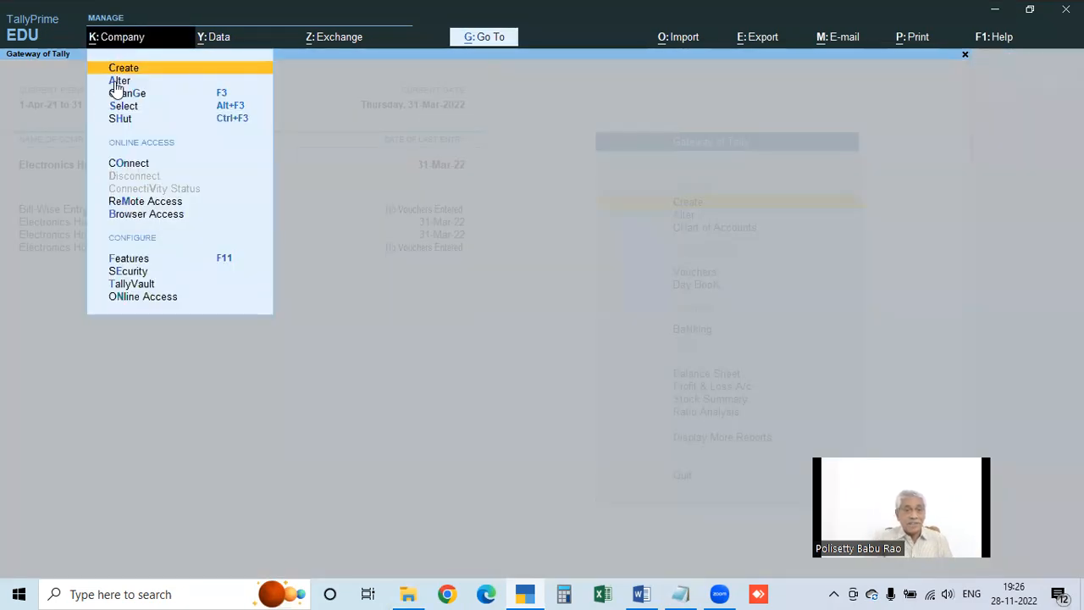
left_click(116, 81)
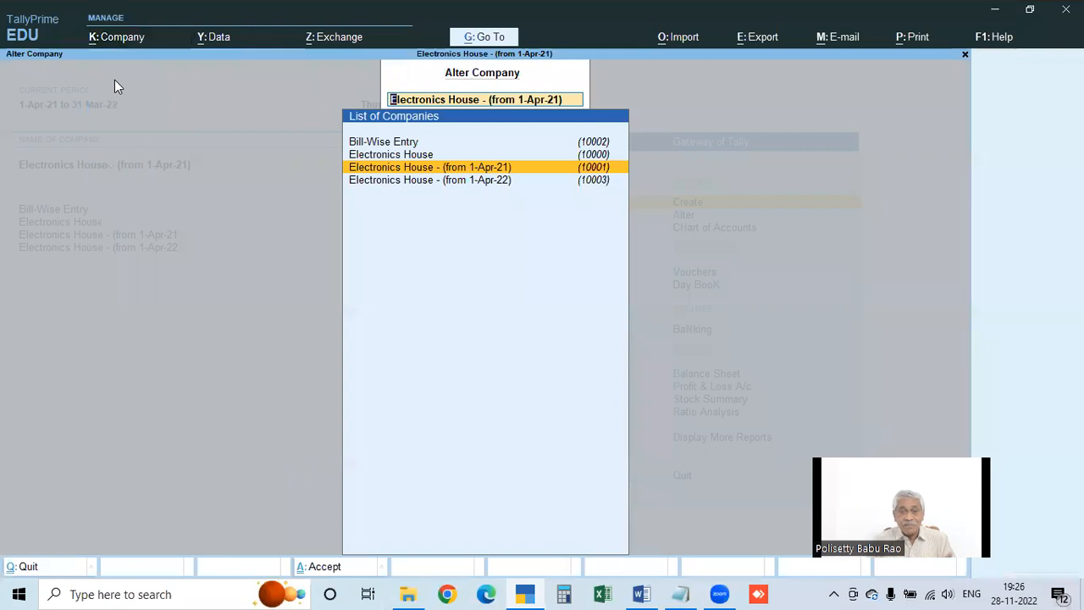
key("Return")
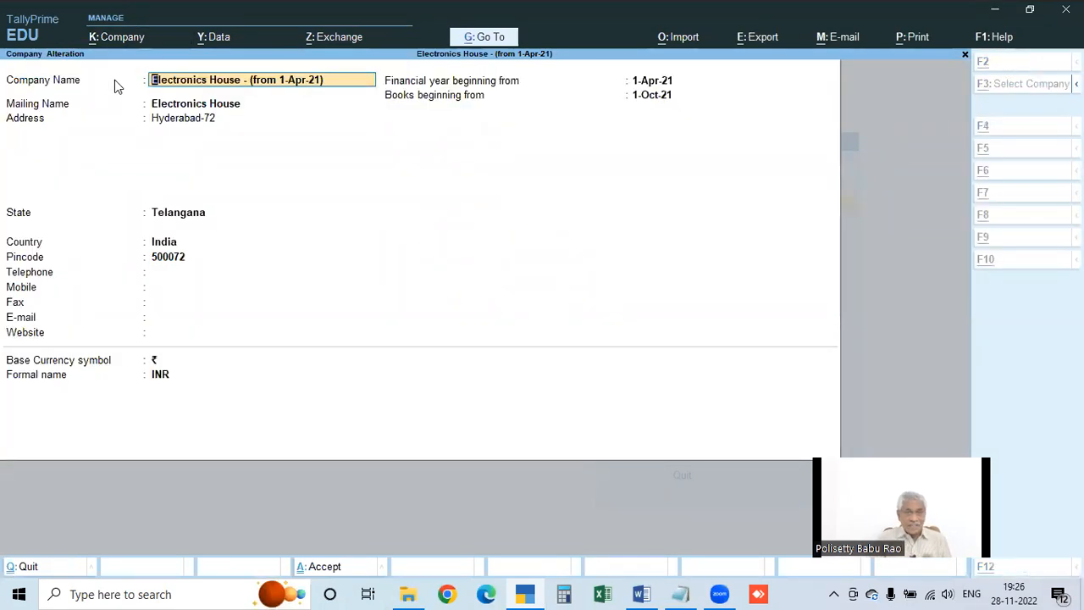
key("alt+d")
key("y")
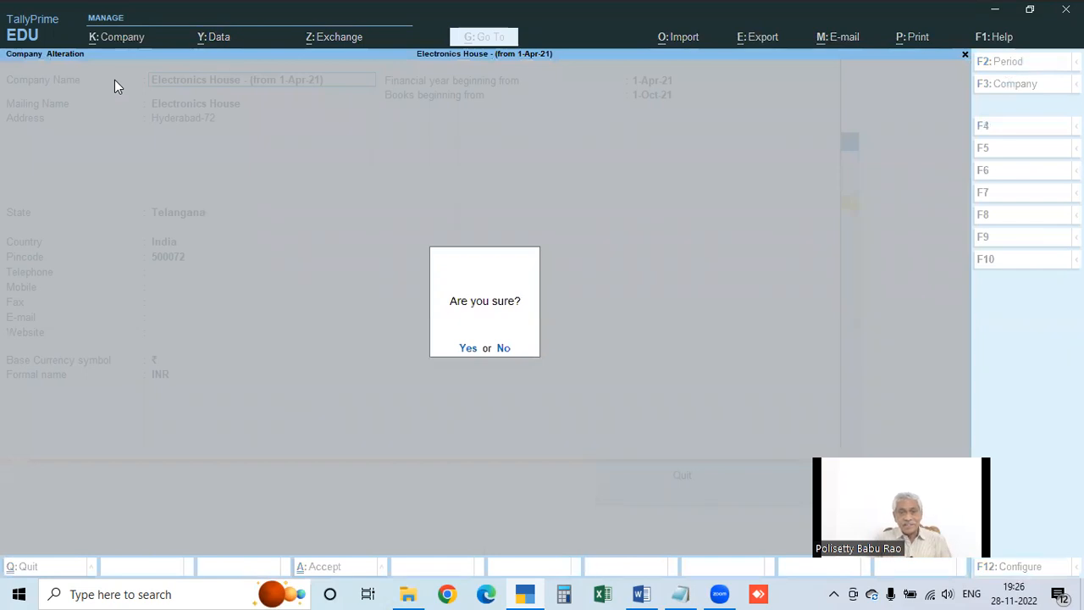
key("y")
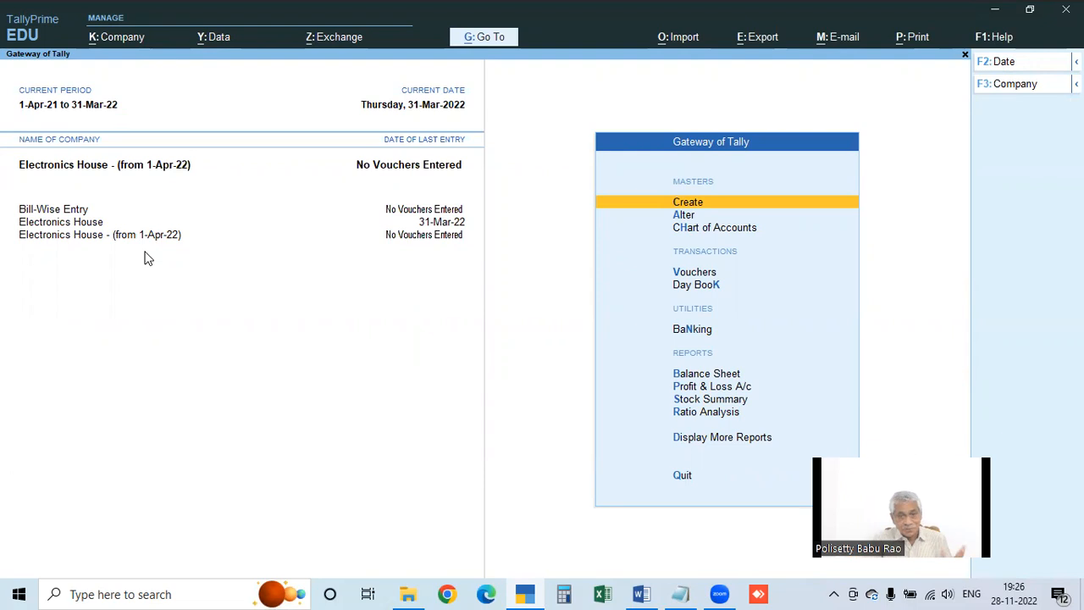
Alter the original Electronics House company, changing its company and mailing names to Electronics House(21-22).
left_click(86, 223)
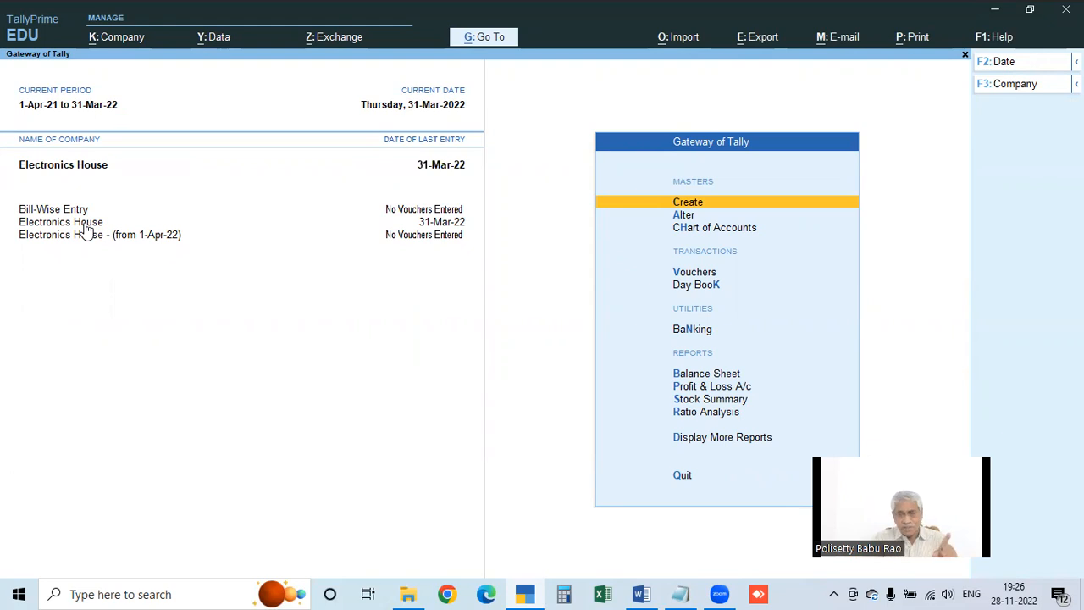
left_click(119, 39)
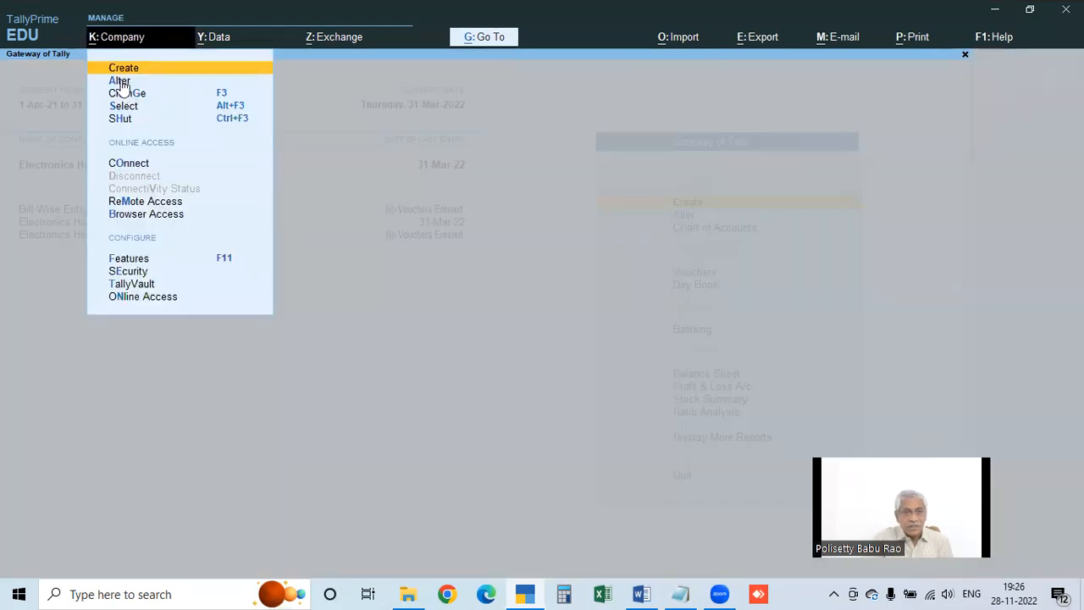
left_click(121, 81)
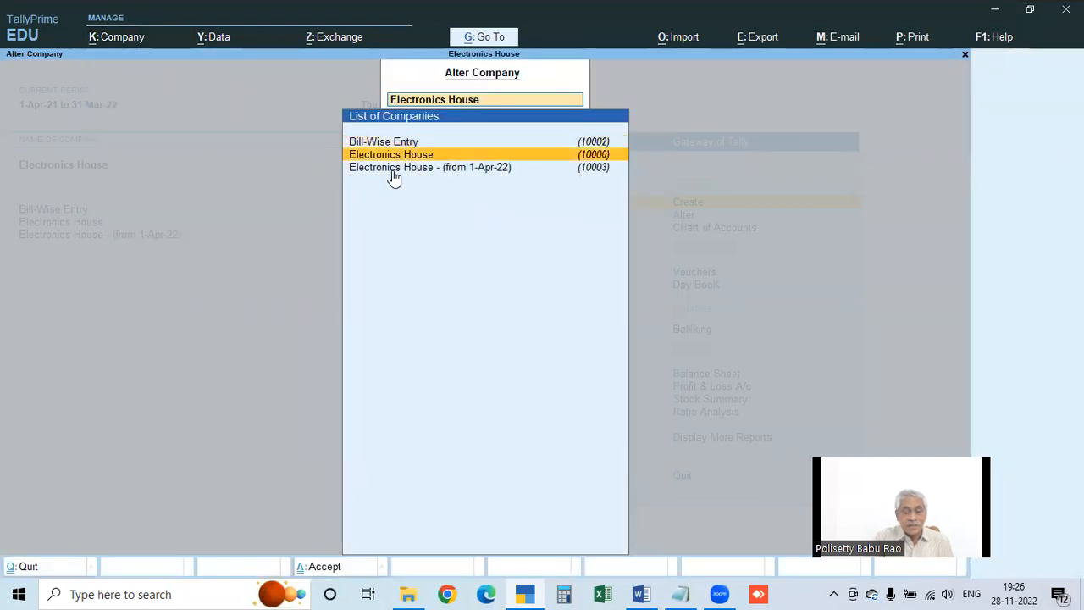
key("Return")
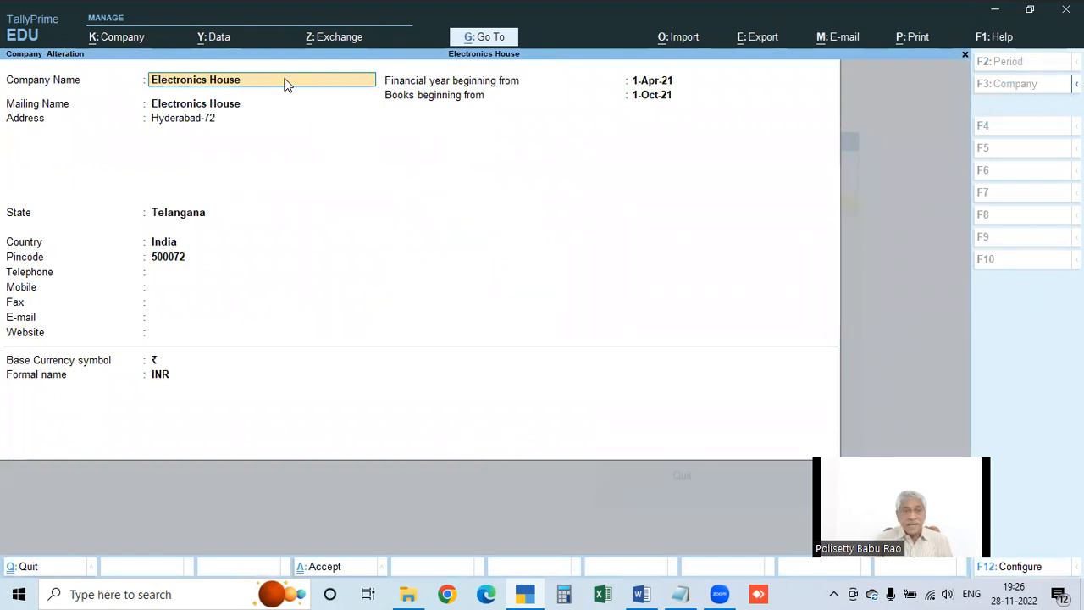
type("(")
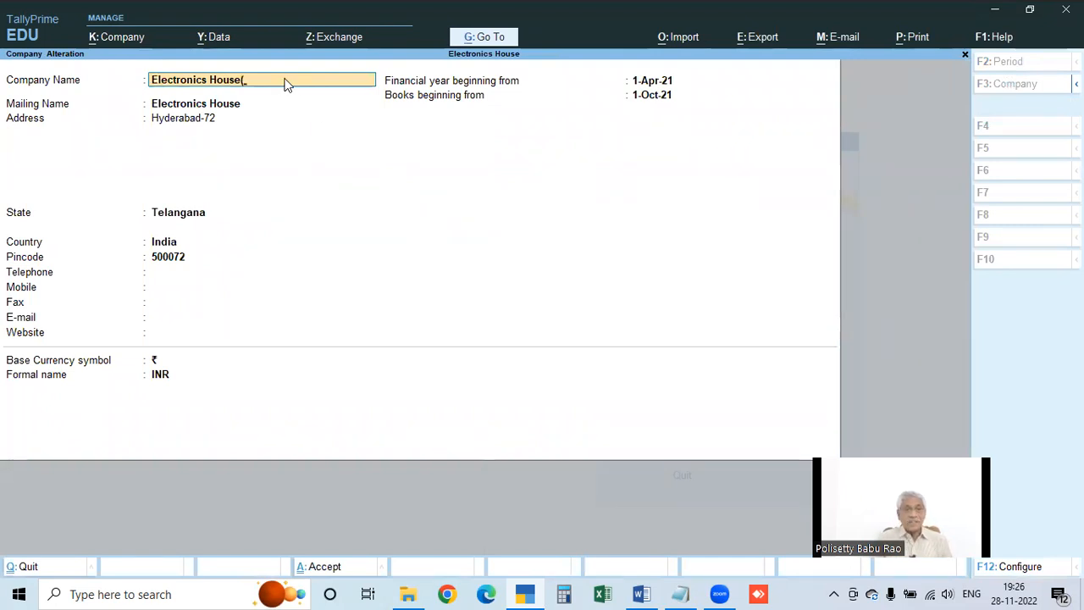
type("21-")
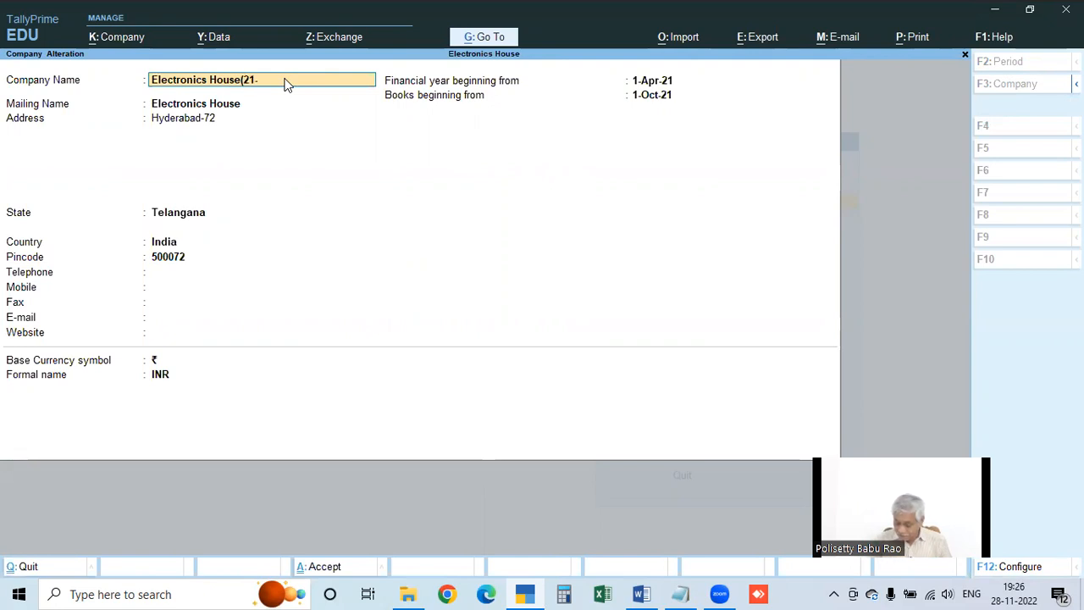
type("22)")
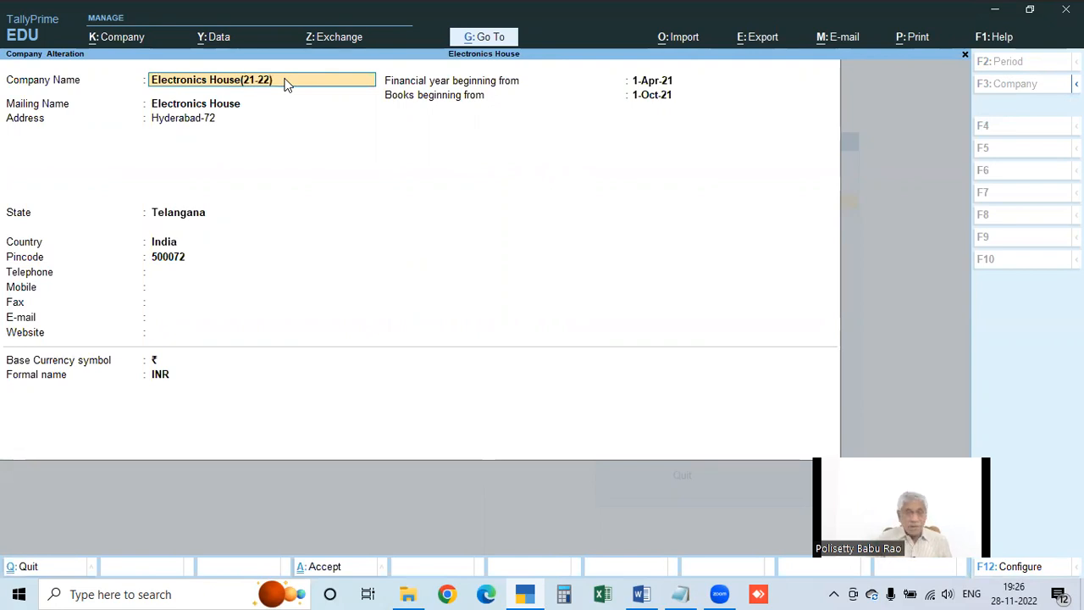
key("Return")
key("Return")
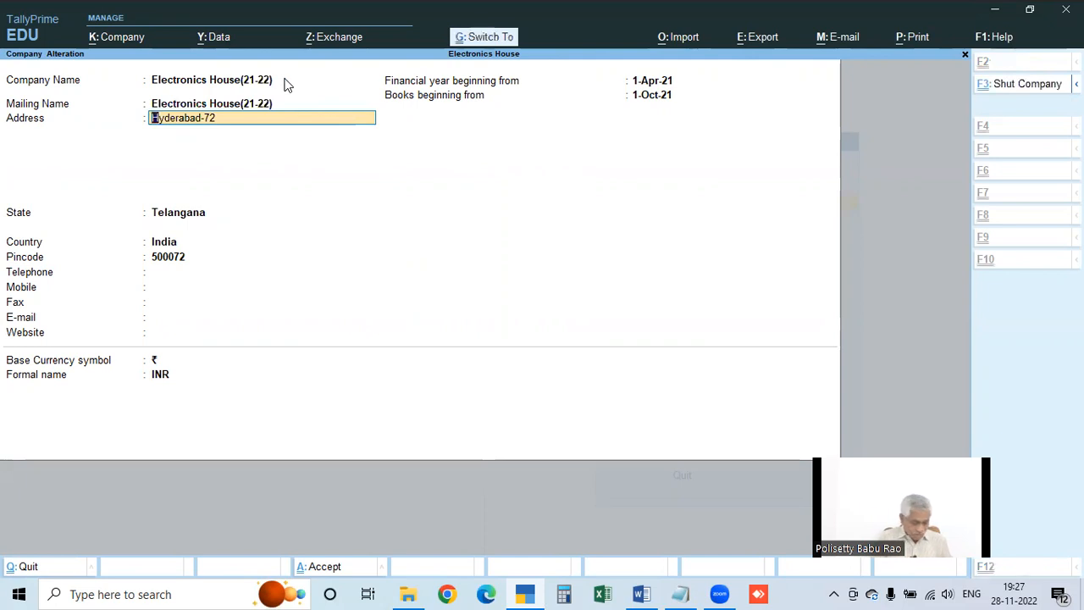
key("ctrl+a")
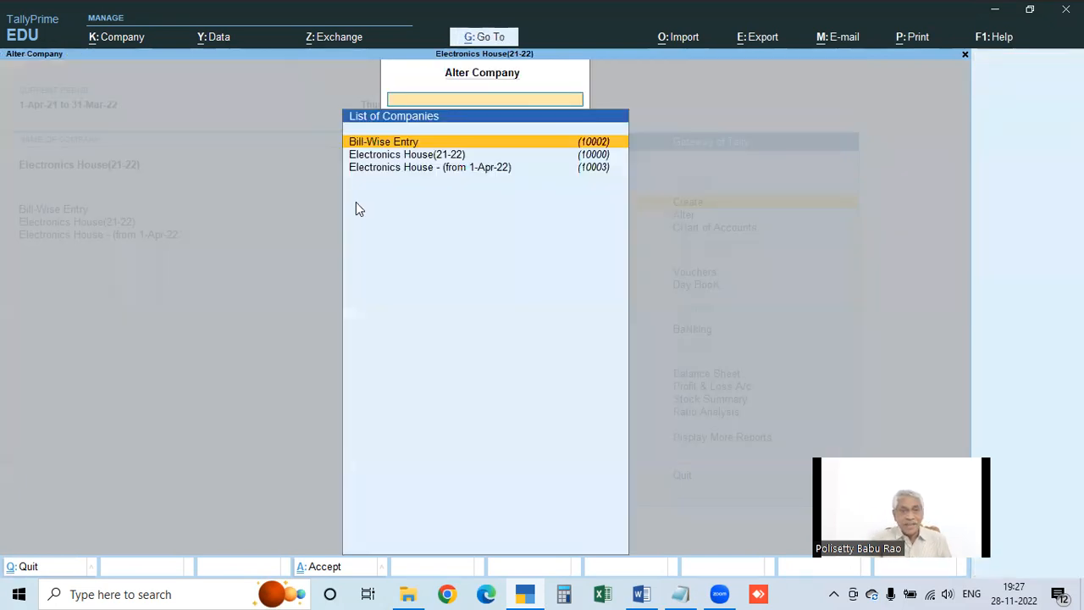
Rename the company Electronics House - (from 1-Apr-22) as Electronics House - (22-23) and return to the Gateway of Tally.
left_click(475, 167)
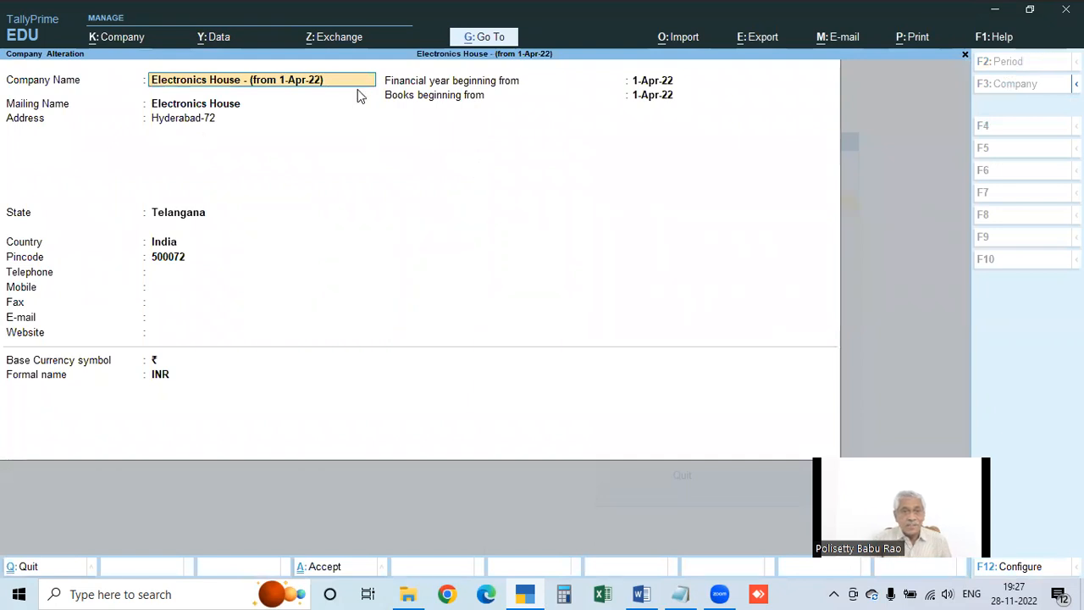
key("BackSpace")
key("BackSpace")
key("BackSpace")
key("BackSpace")
key("BackSpace")
key("BackSpace")
key("BackSpace")
key("BackSpace")
key("BackSpace")
key("BackSpace")
key("BackSpace")
key("BackSpace")
key("BackSpace")
key("BackSpace")
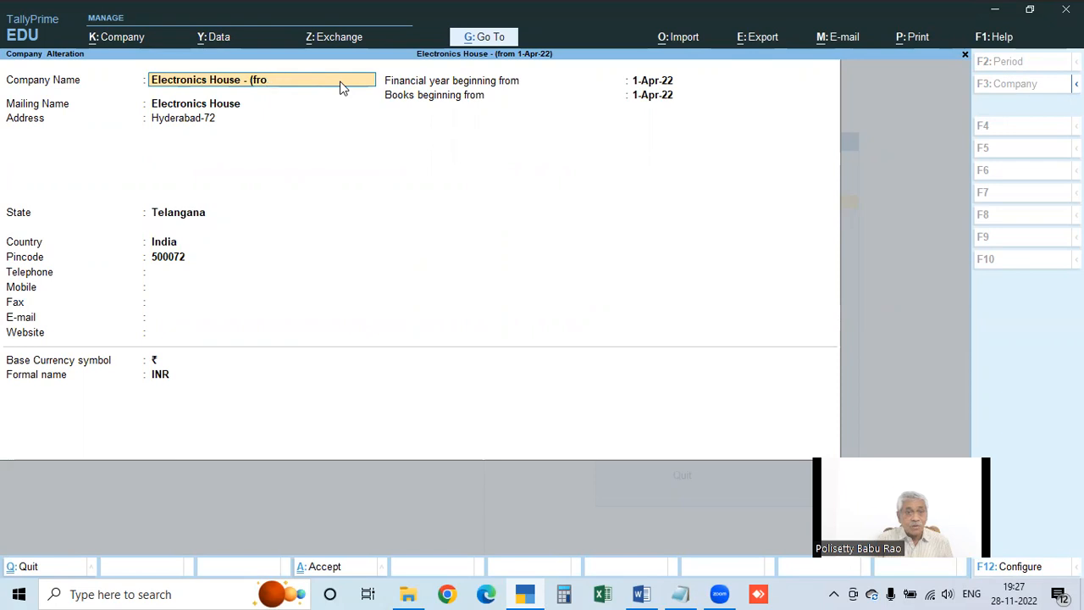
type("22-")
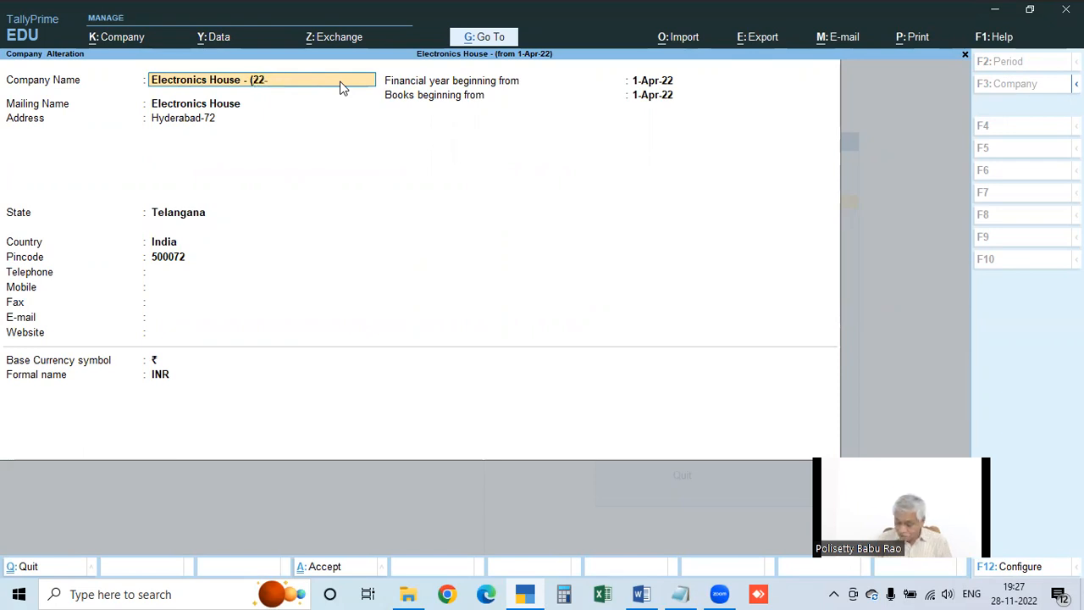
type("23)")
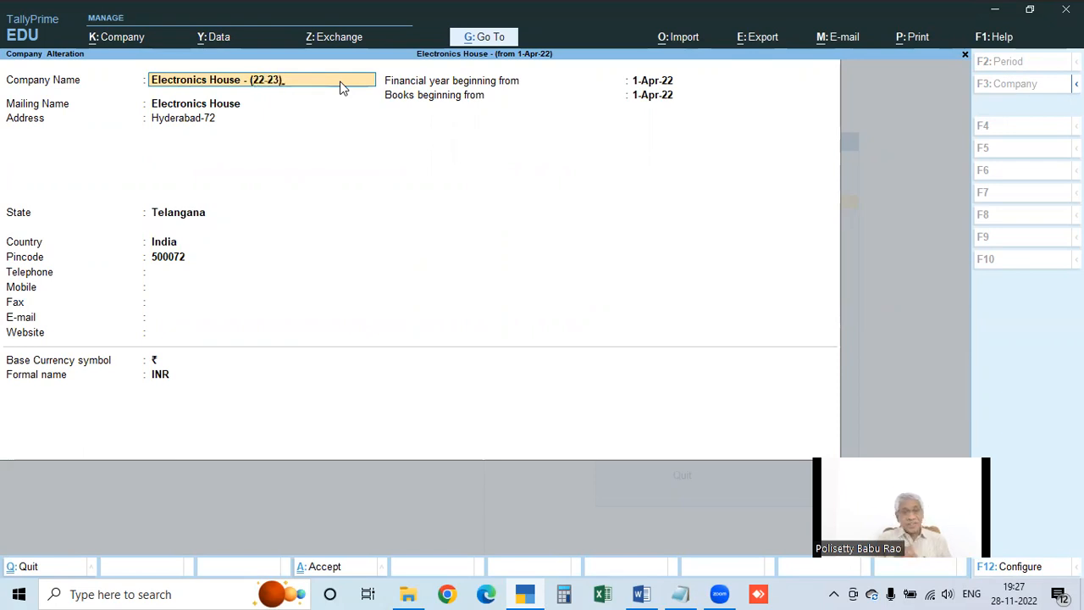
key("Return")
key("ctrl")
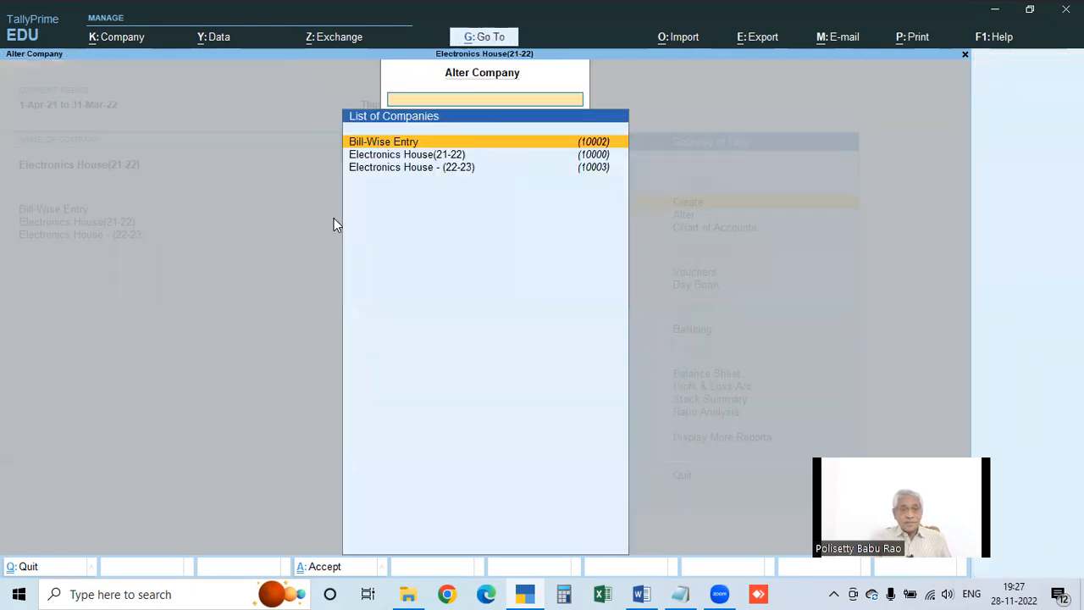
key("Escape")
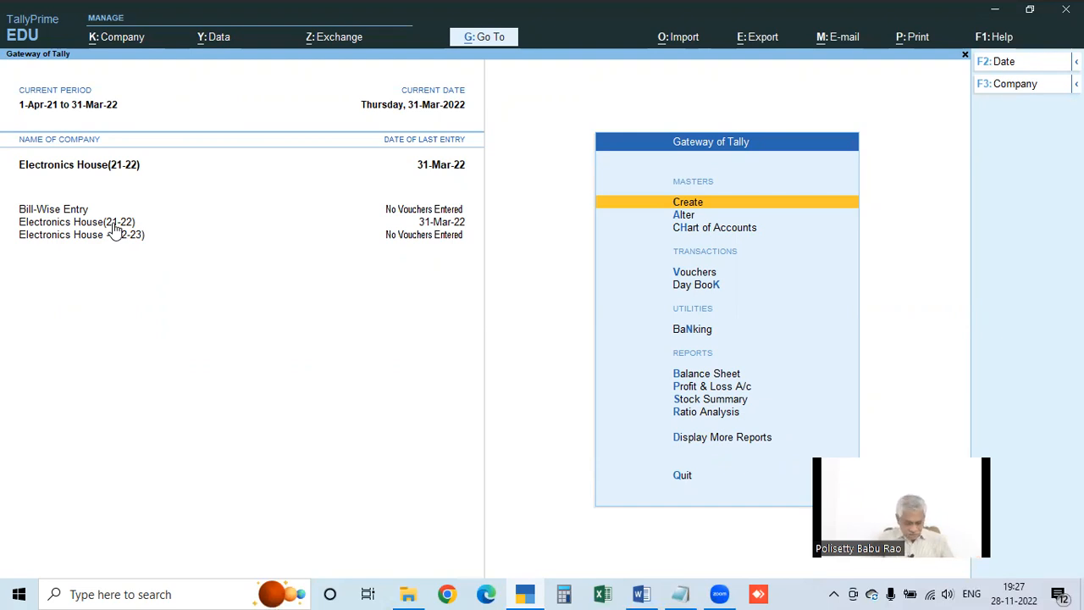
View the balance sheet of Electronics House(21-22) in detailed format.
key("b")
key("alt+F5")
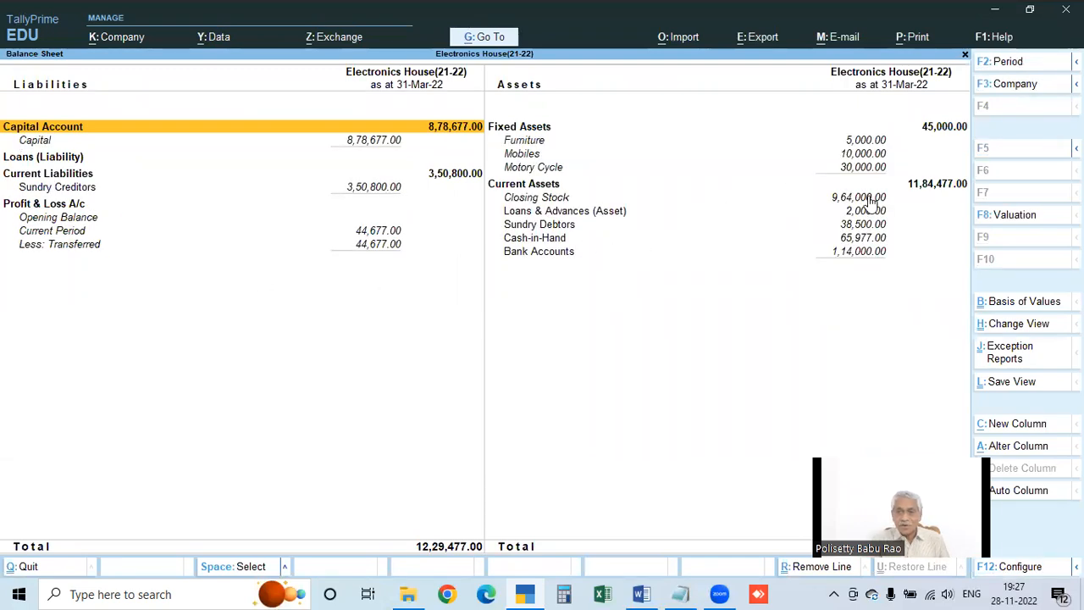
Check the Profit & Loss A/c of Electronics House(21-22) and return to the Gateway of Tally.
key("Escape")
key("Down")
key("Return")
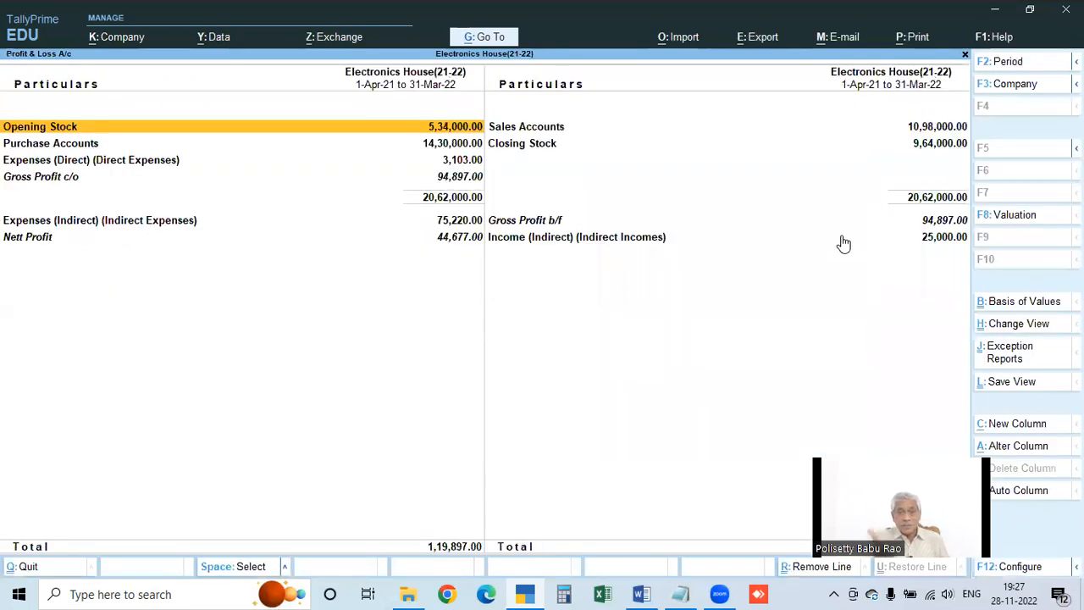
key("Escape")
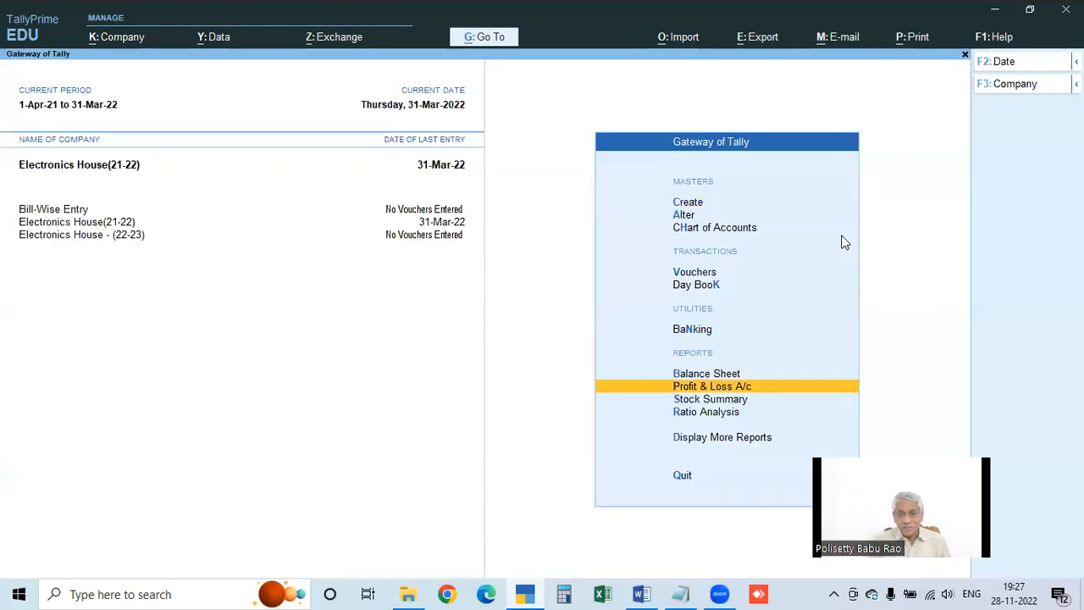
Look at the Day Book of Electronics House(21-22) and return to the Gateway of Tally.
key("Up")
key("Up")
key("Up")
key("Down")
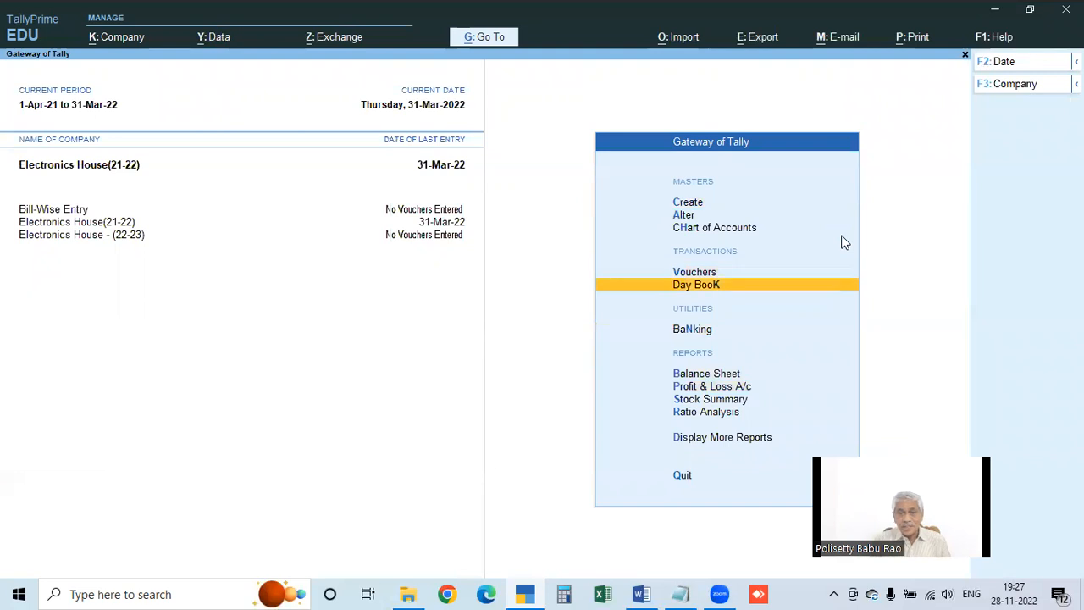
key("Return")
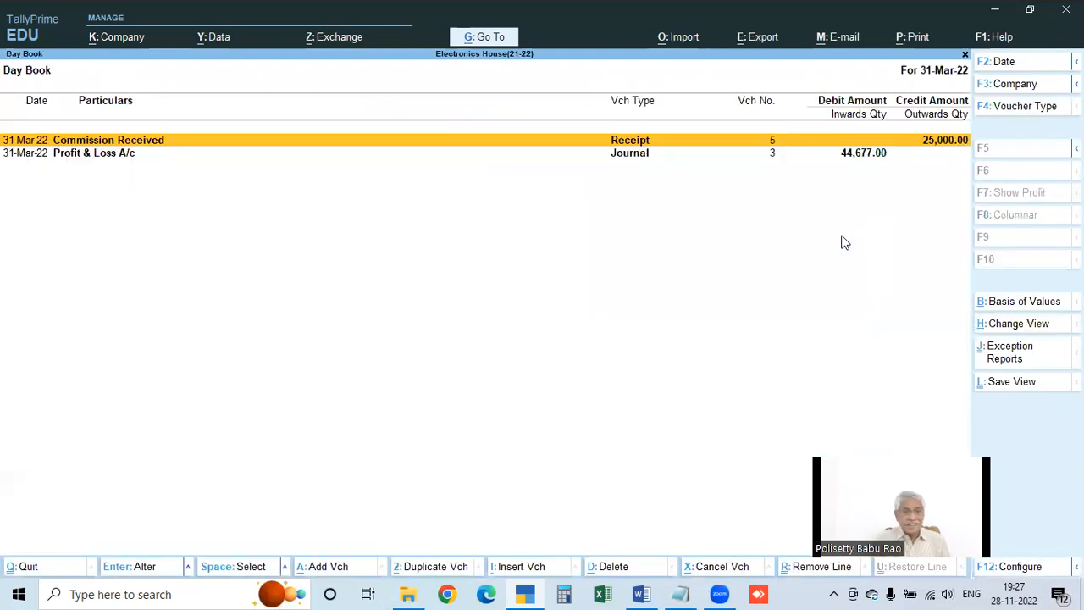
key("Escape")
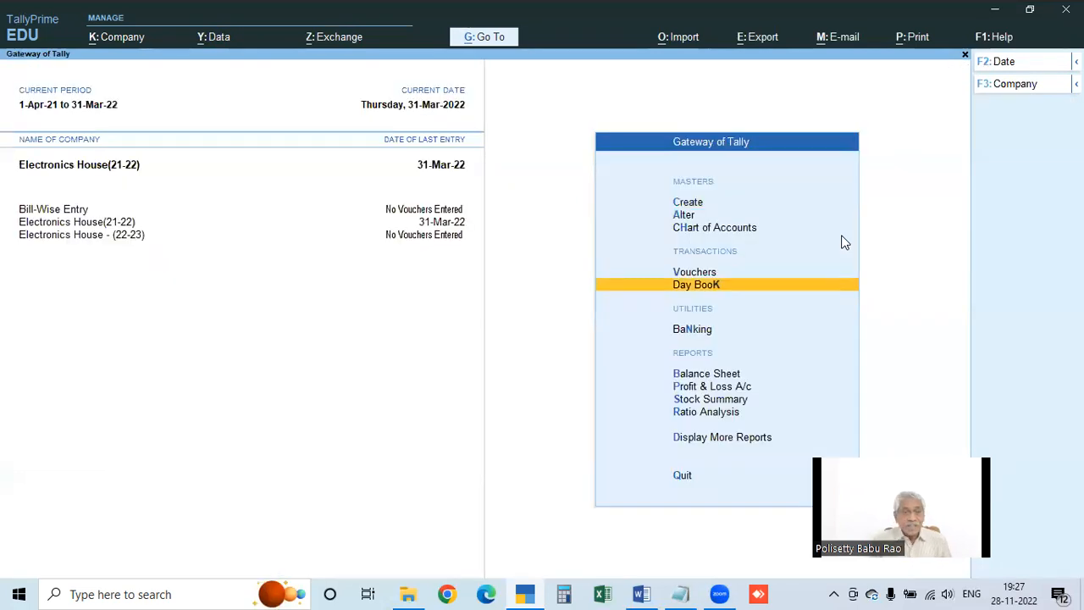
Make Electronics House - (22-23) the active company and view its balance sheet in detailed format.
left_click(132, 236)
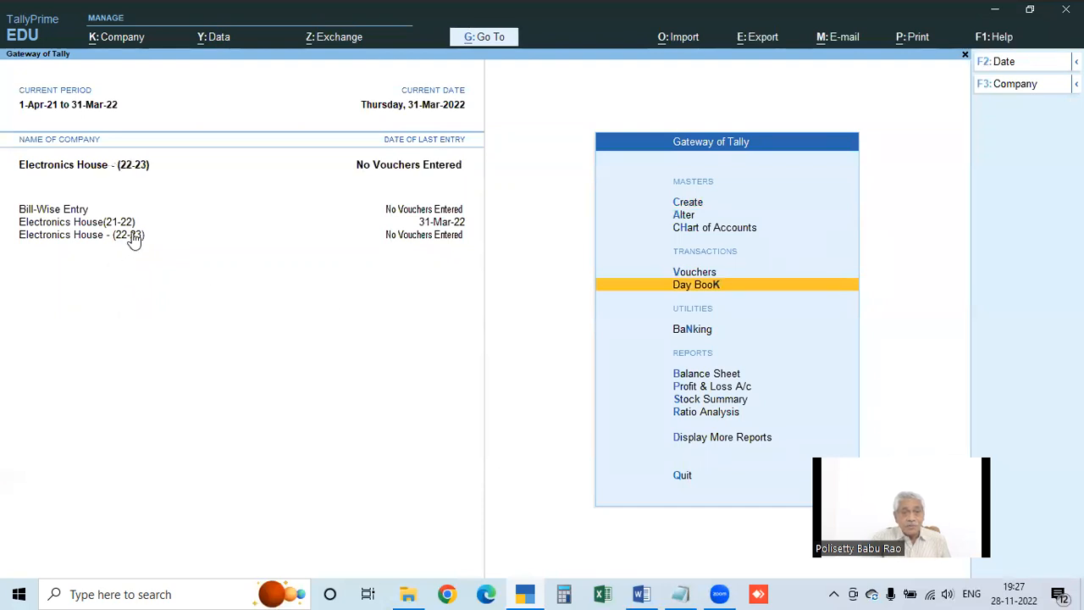
key("Down")
key("Down")
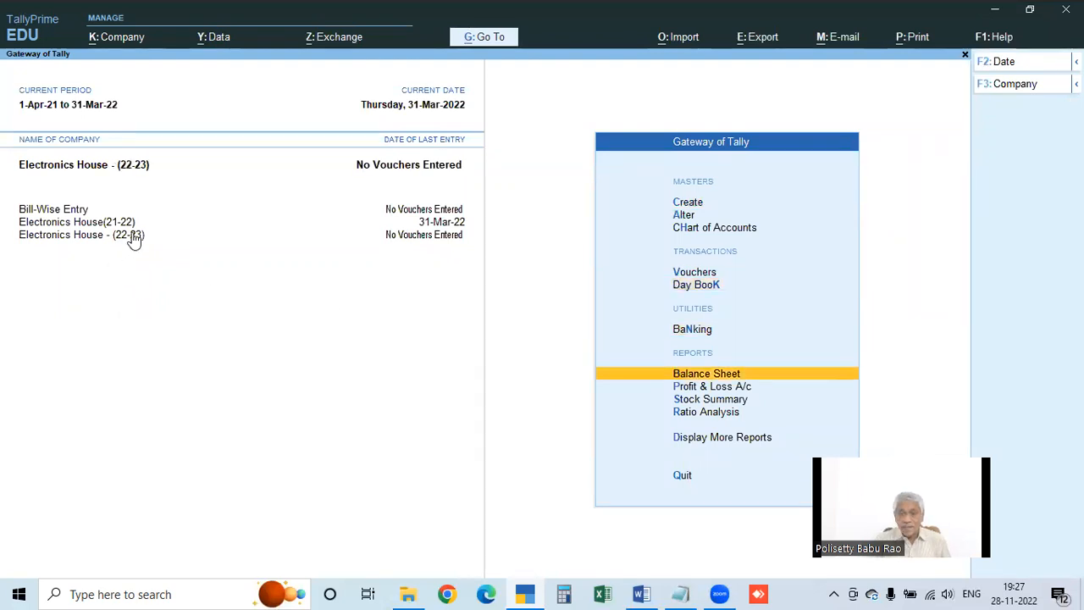
key("Return")
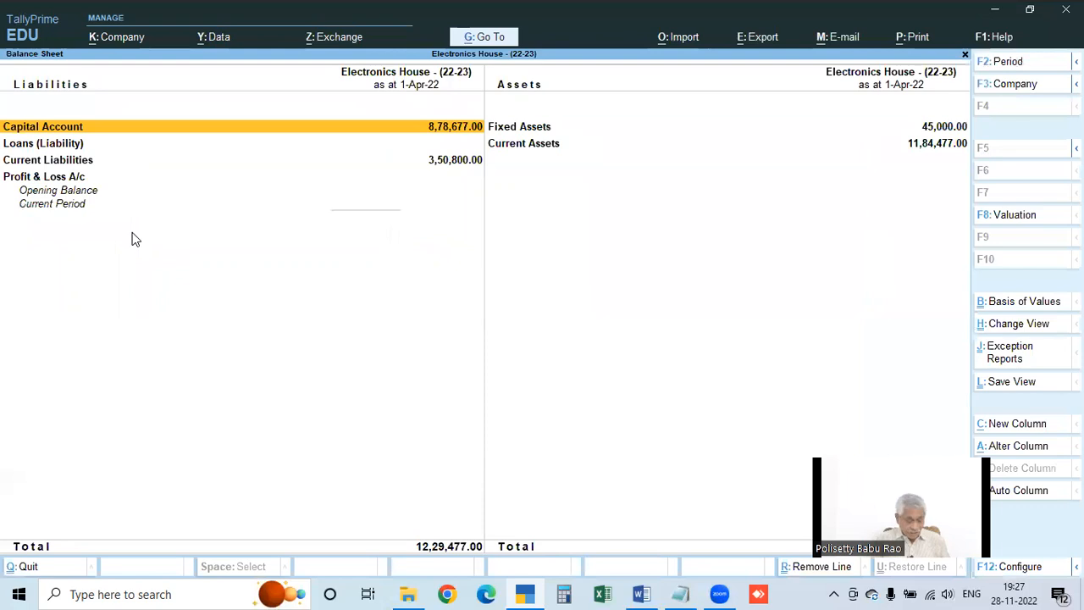
key("alt+F5")
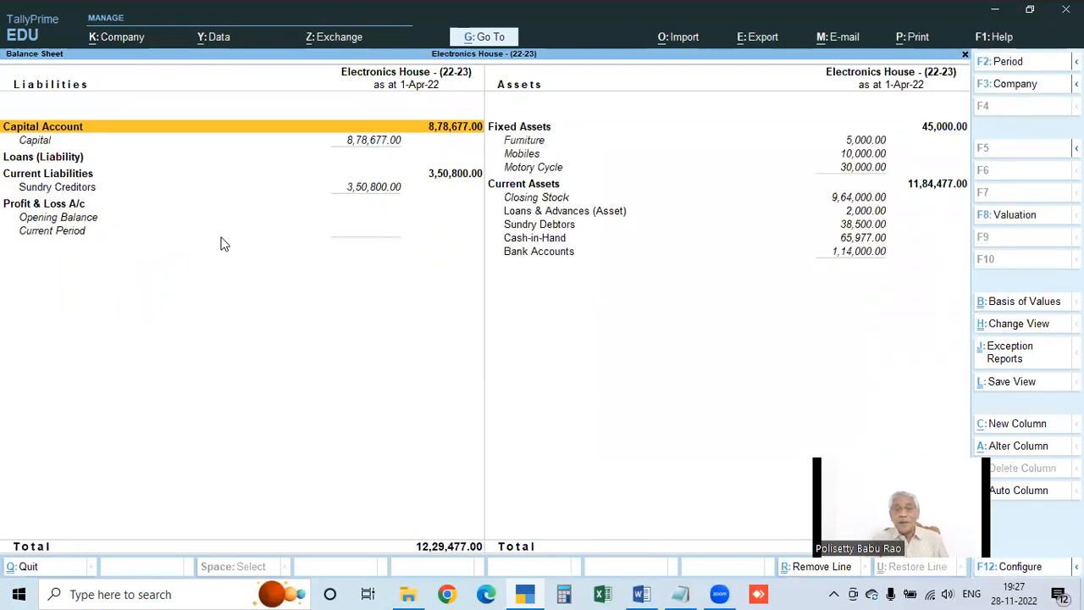
Drill down from Capital Account to the Capital ledger's monthly summary and return to the balance sheet.
left_click(55, 129)
key("Return")
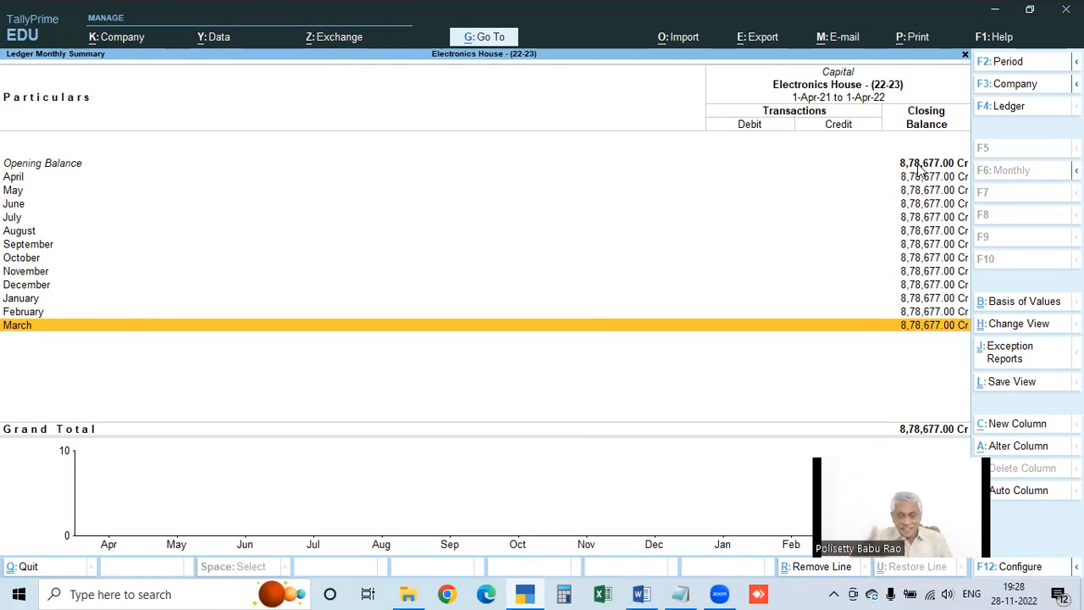
key("Escape")
key("Escape")
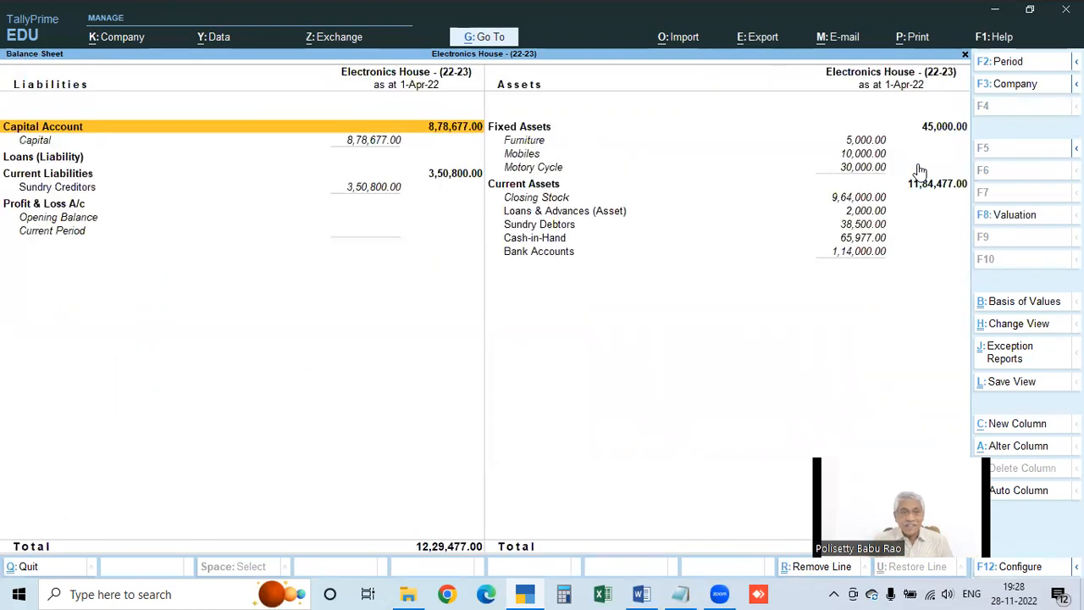
Drill down through Sundry Creditors to the Lotus Electronics monthly summary and return to the Gateway of Tally.
key("Down")
key("Down")
key("Down")
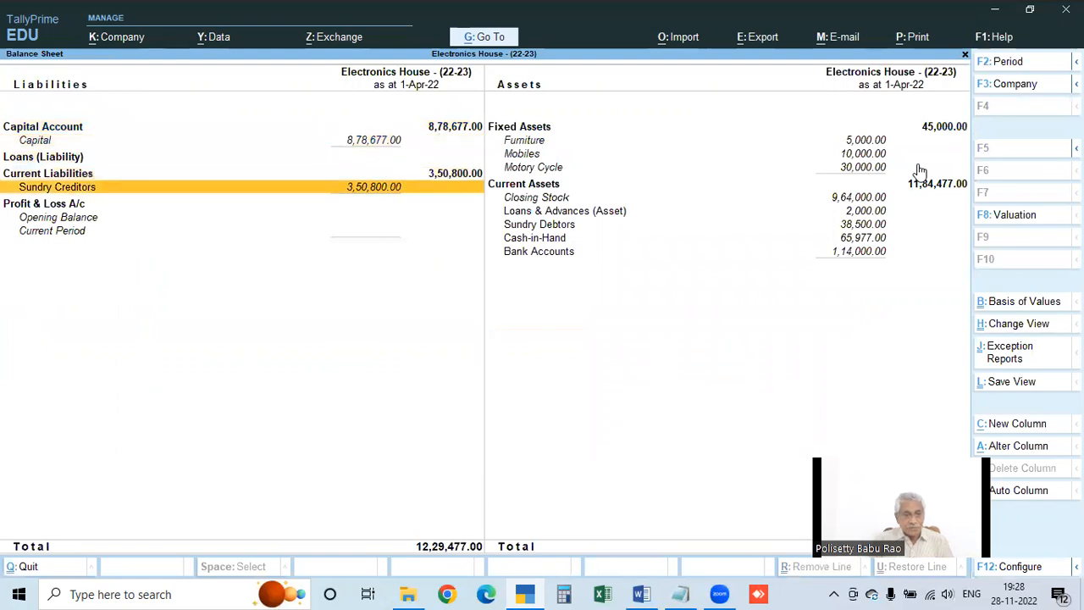
key("Return")
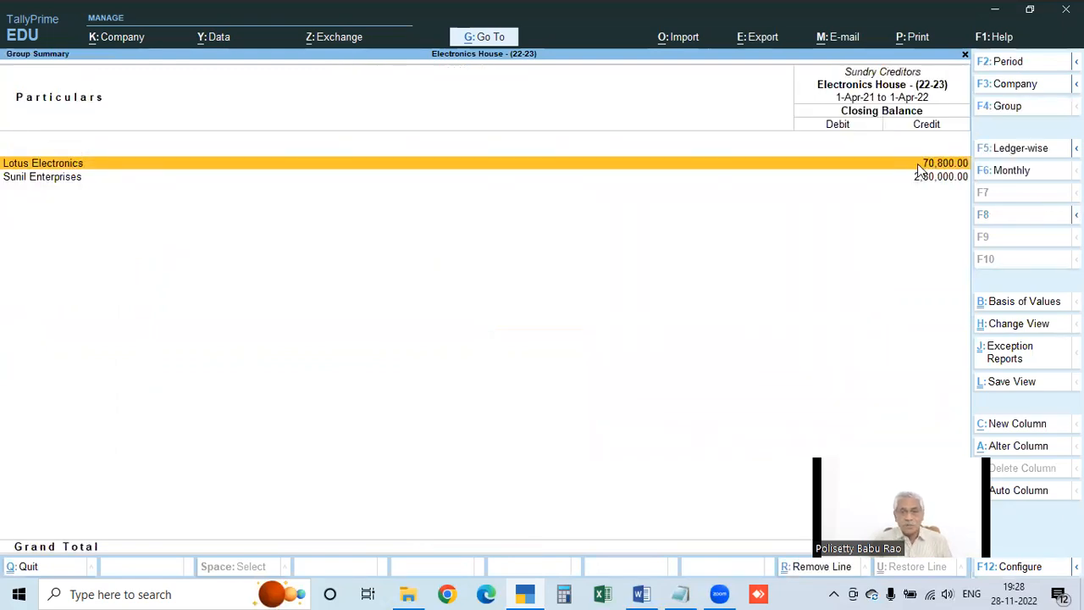
key("Return")
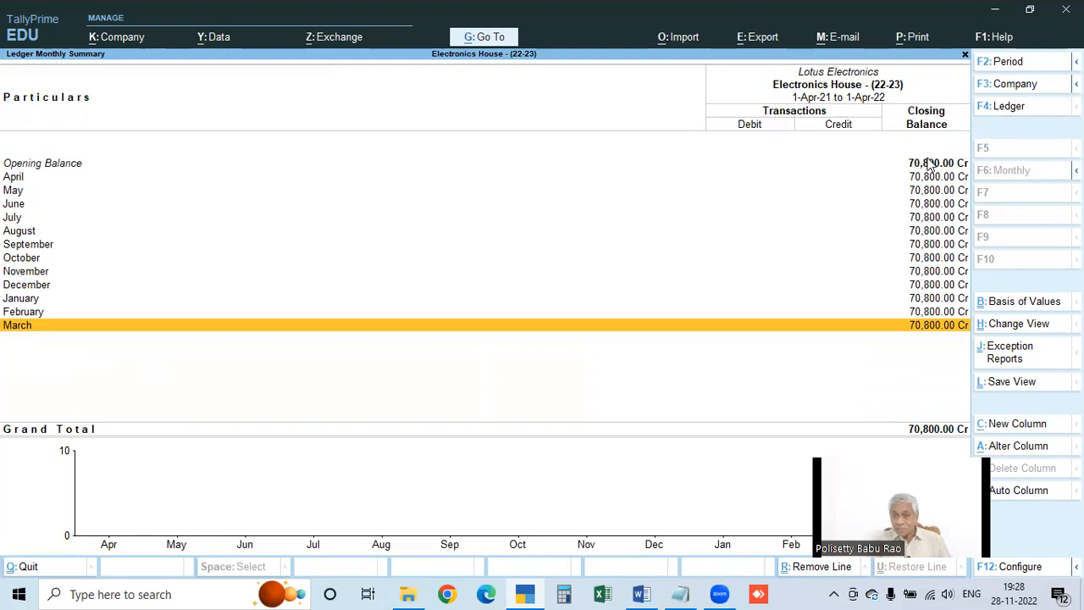
key("Escape")
key("Escape")
key("Escape")
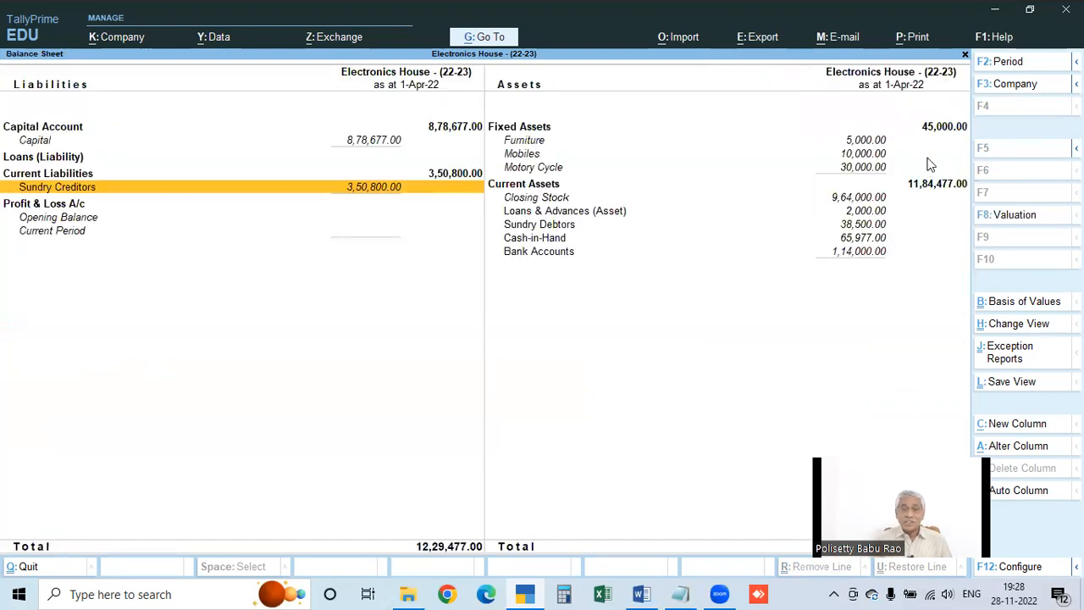
key("Home")
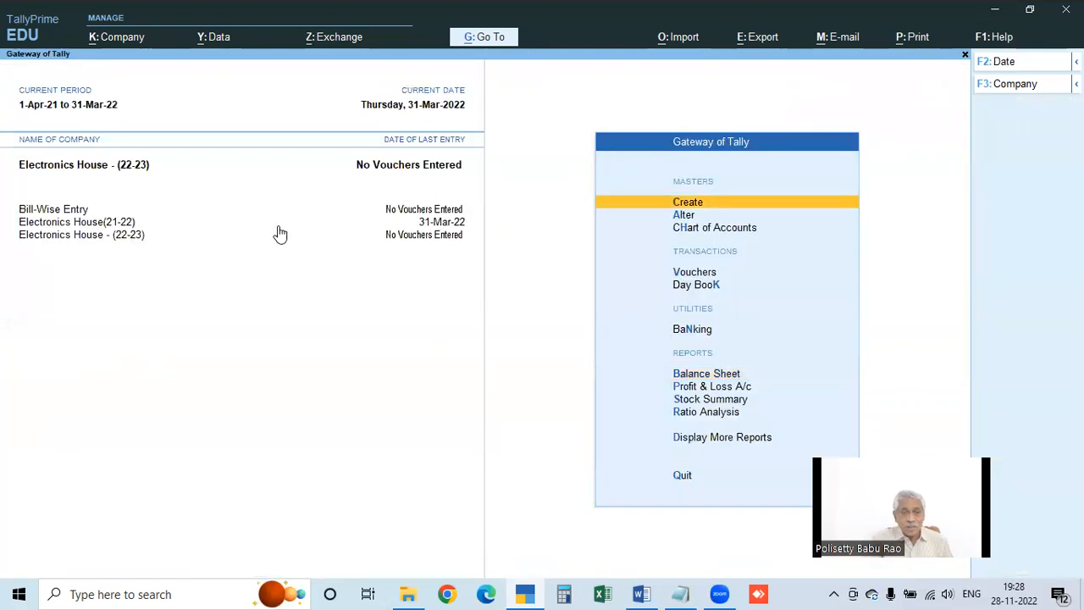
Make Electronics House(21-22) the active company and decline to quit the program.
left_click(92, 223)
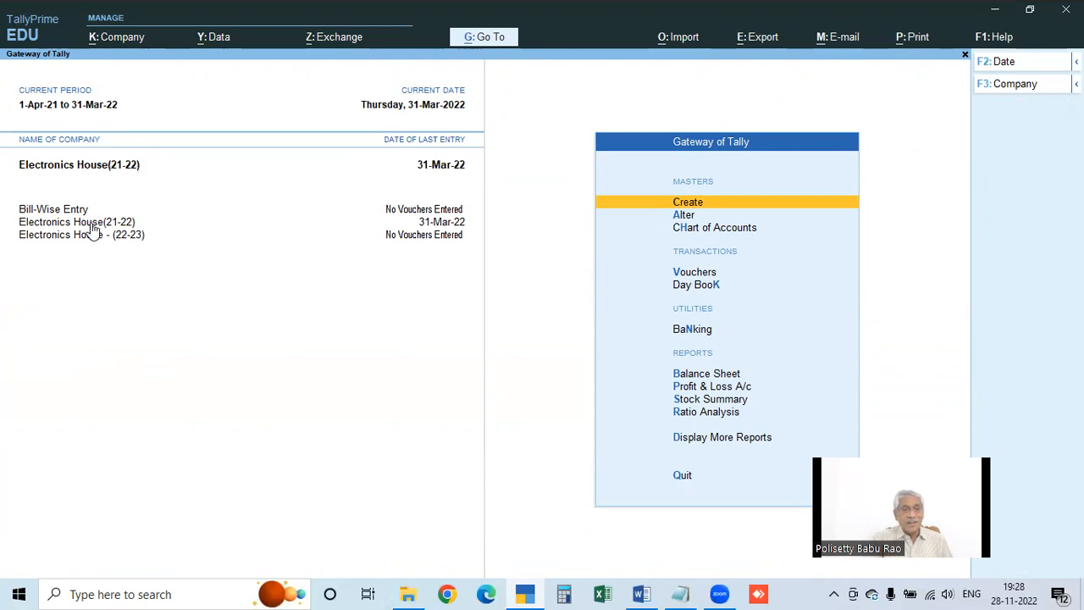
key("Escape")
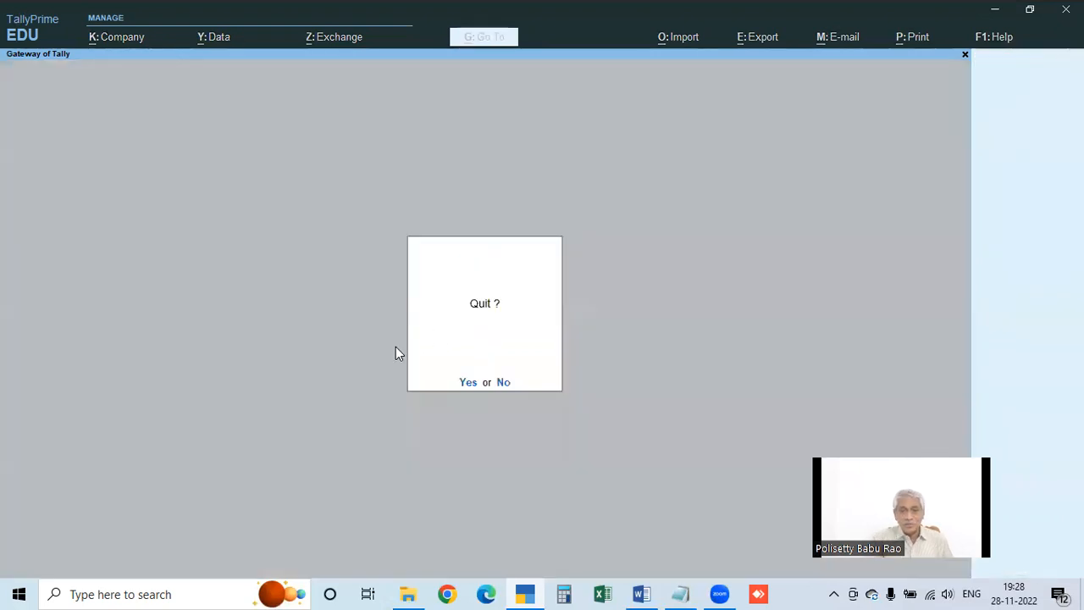
key("n")
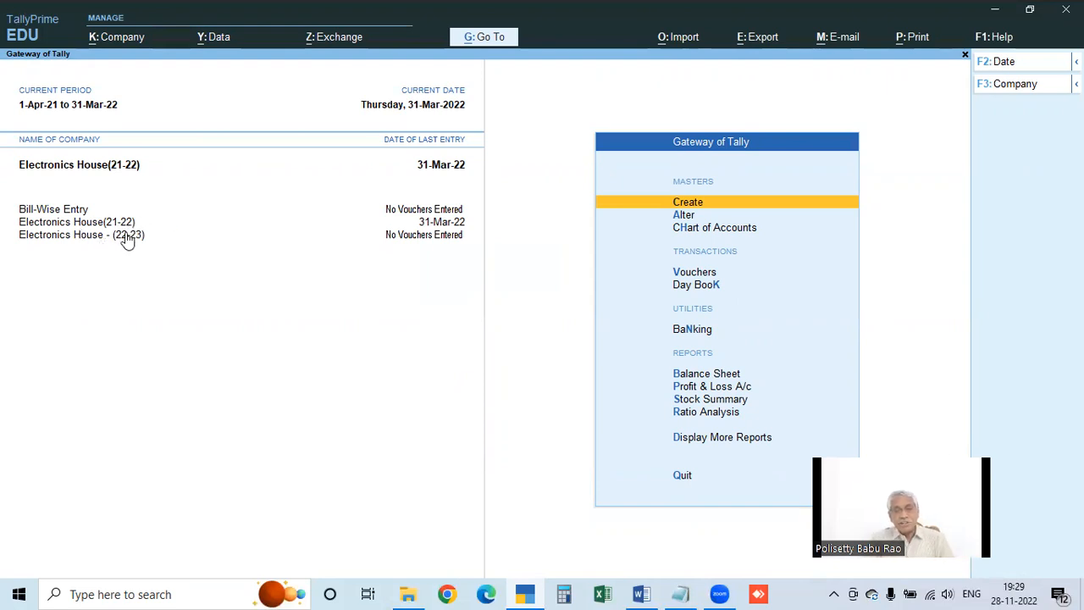
key("Down")
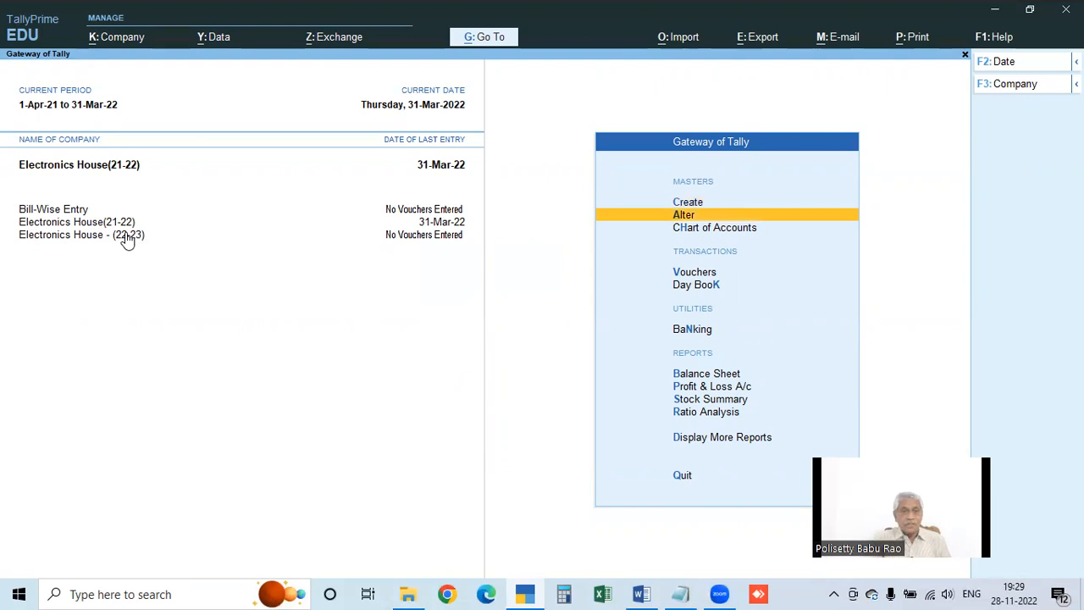
Reactivate Electronics House - (22-23) and try to date a new payment voucher 1.4, then abandon the voucher.
left_click(128, 237)
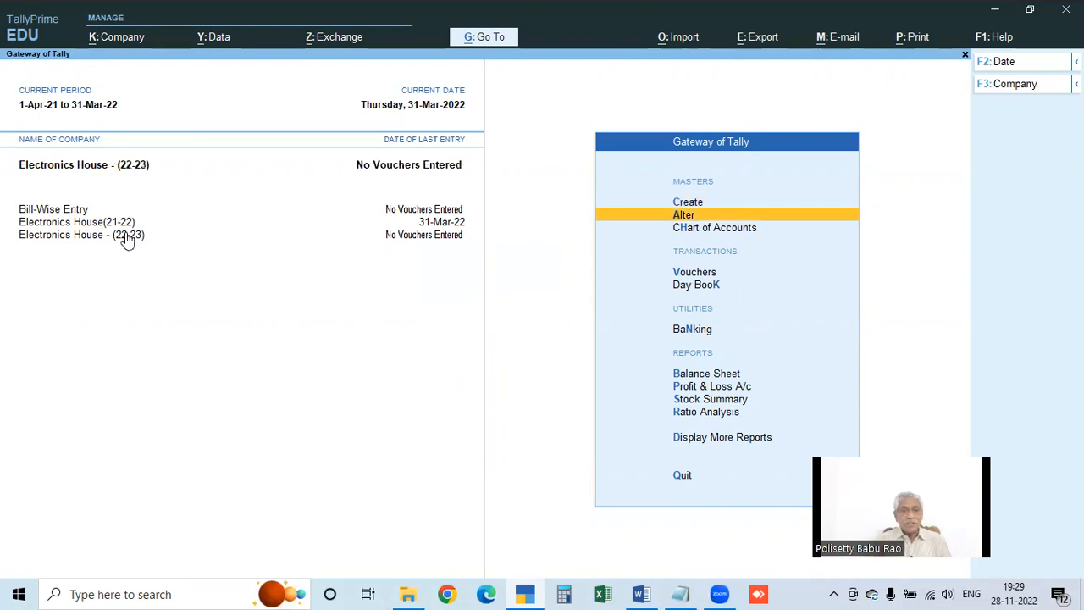
key("v")
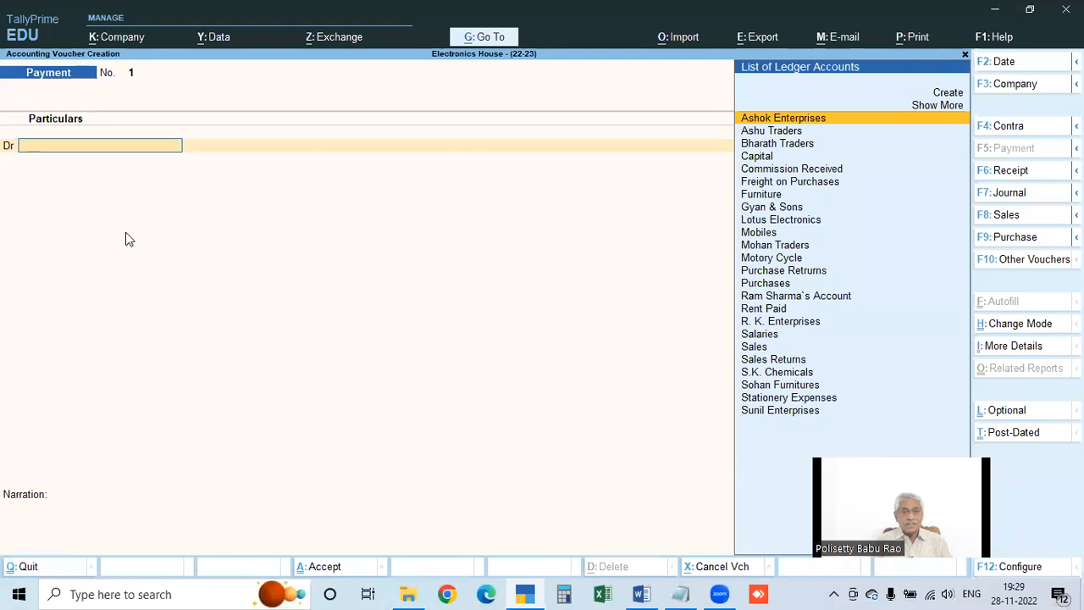
key("F2")
type("1.4")
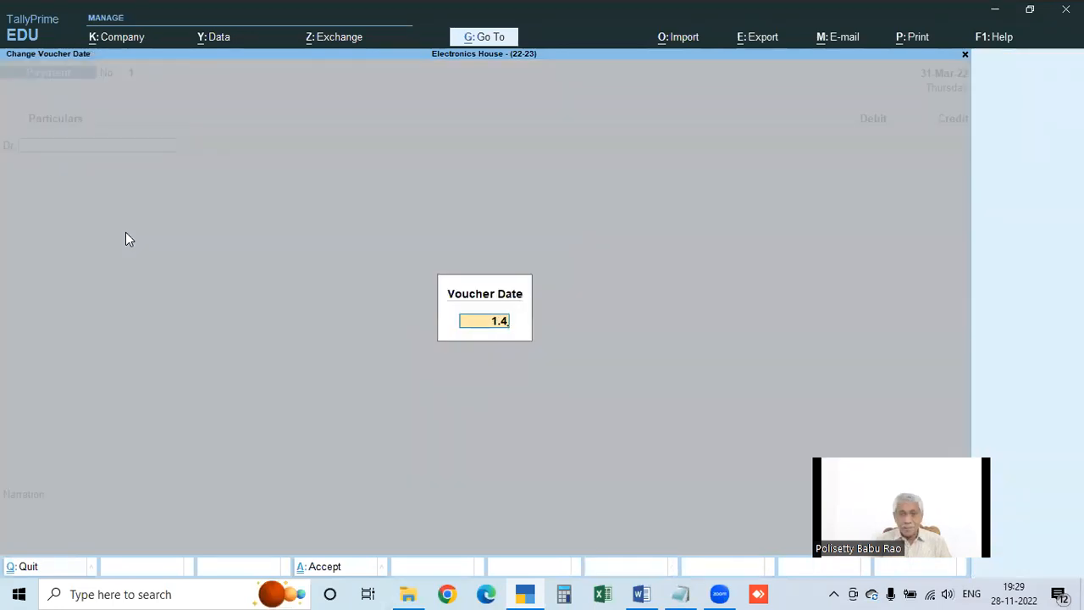
key("Return")
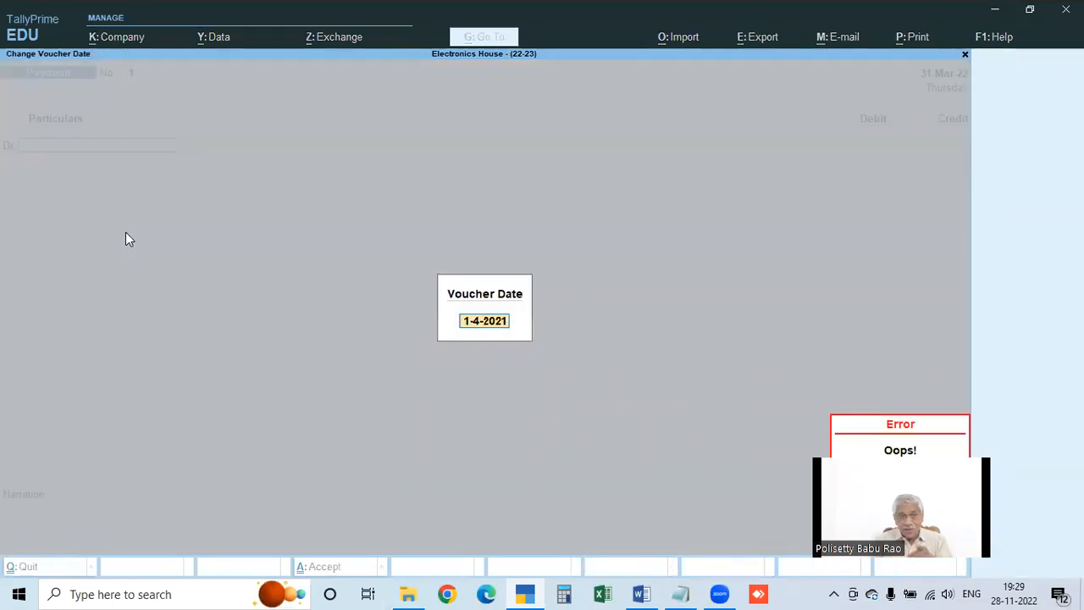
key("Escape")
key("Escape")
key("Escape")
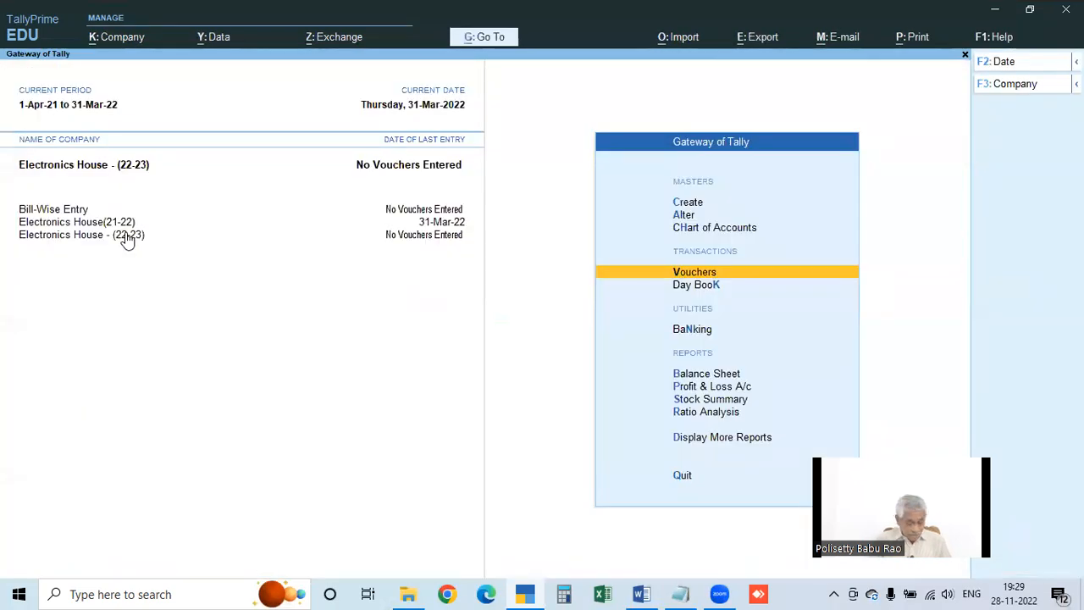
Set the current period of Electronics House - (22-23) from 1.4.22 to 31.3.23.
key("F2")
key("BackSpace")
type("1.4.22")
key("Return")
type("31.3.23")
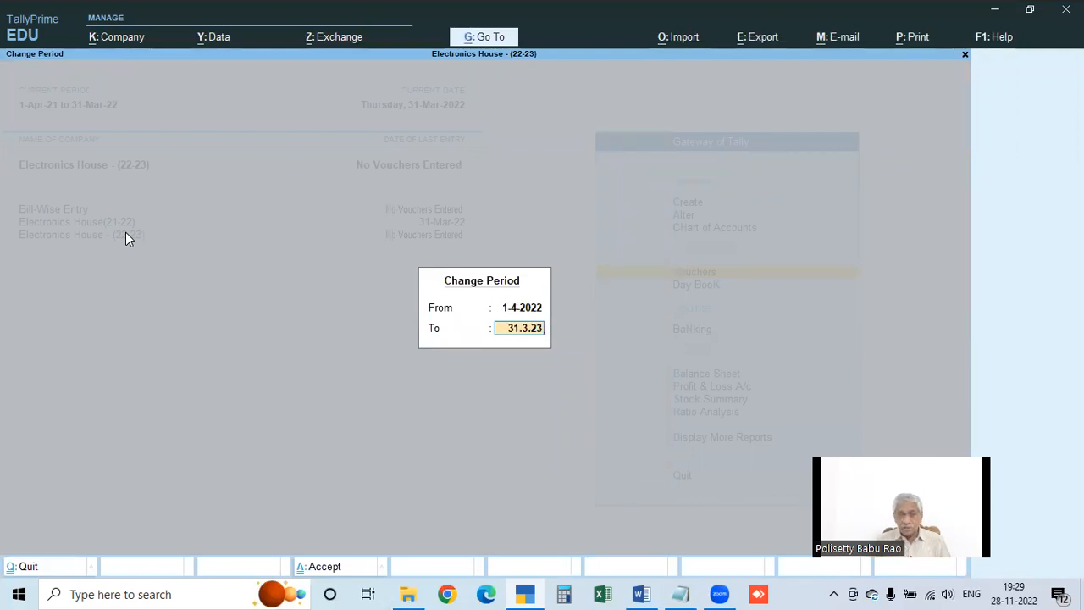
key("Return")
Open a new payment voucher in Electronics House - (22-23) and set its date to 1.4.
key("Return")
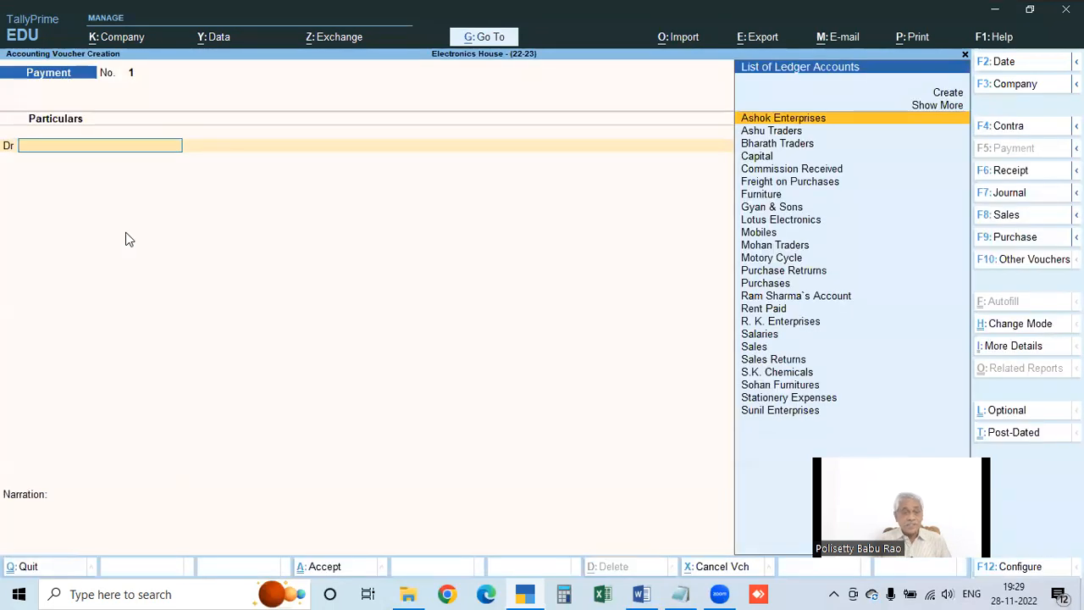
key("F2")
type("1.4.22")
key("BackSpace")
key("BackSpace")
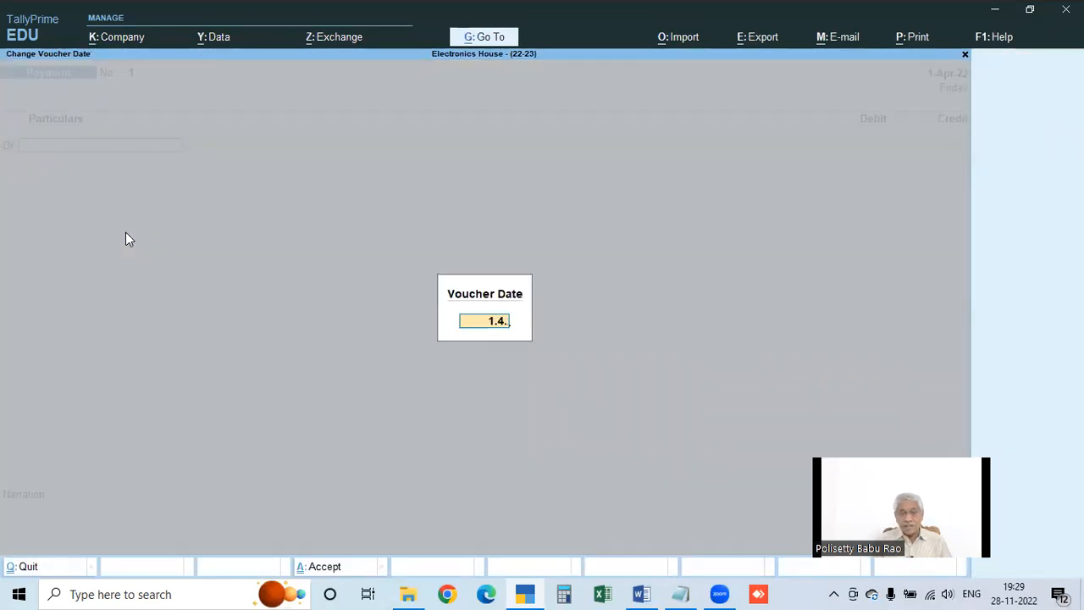
key("Return")
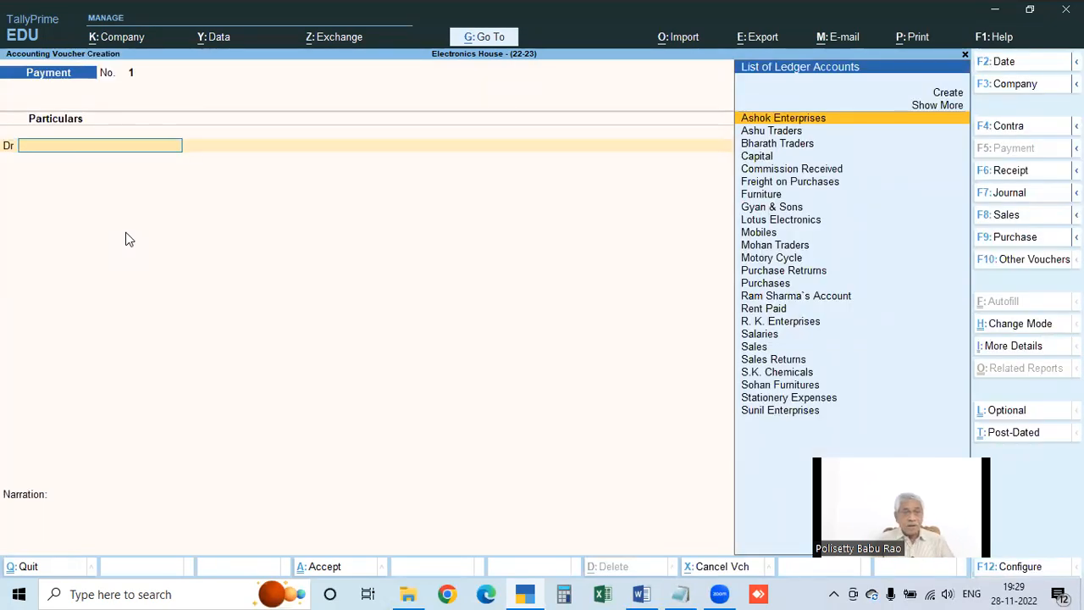
Look through the list of ledger accounts carried into the 22-23 company and leave the payment voucher without an entry.
key("Down")
key("Down")
key("Down")
key("Down")
key("Down")
key("Down")
key("Down")
key("Down")
key("Down")
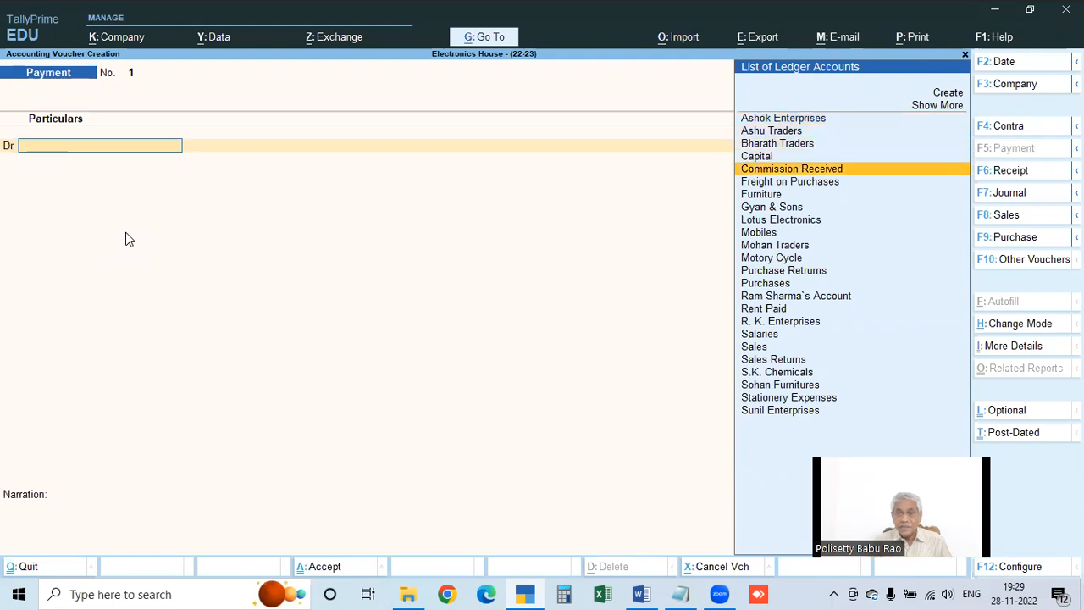
key("Down")
key("Down")
key("Down")
key("Up")
key("Up")
key("Up")
key("Up")
key("Up")
key("Up")
key("Down")
key("Down")
key("Down")
key("Down")
key("Down")
key("Down")
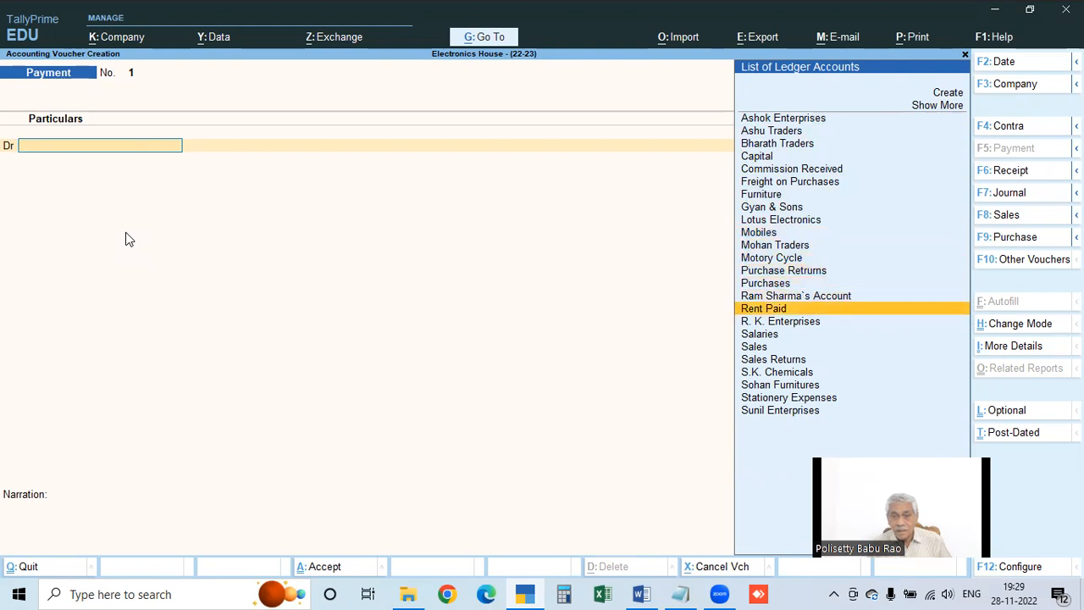
key("Up")
key("Up")
key("Up")
key("Up")
key("Up")
key("Up")
key("Up")
key("Up")
key("Up")
key("Up")
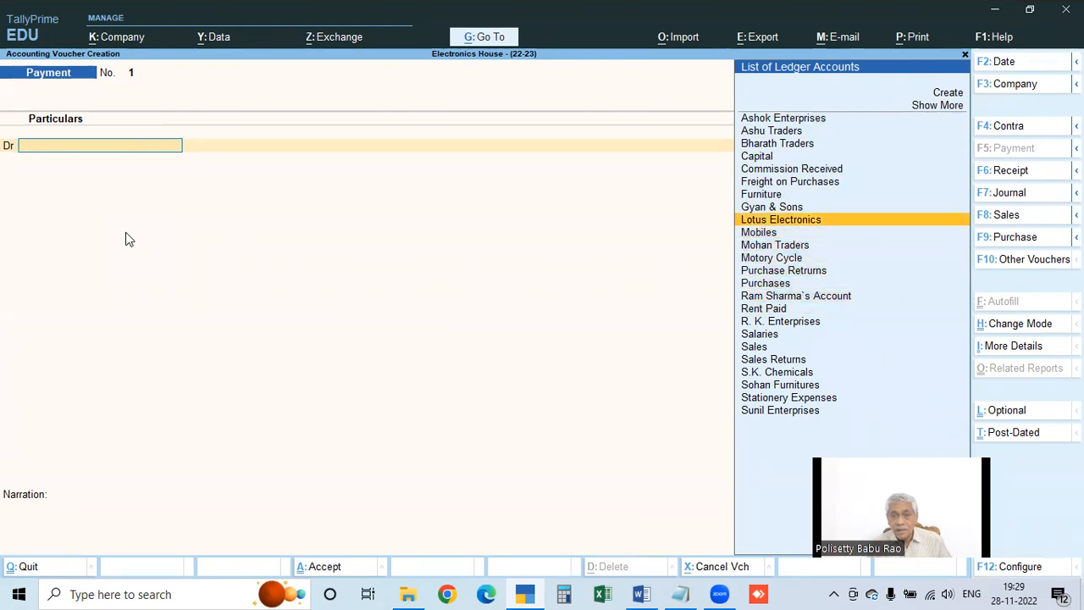
key("Down")
key("Down")
key("Down")
key("Down")
key("Down")
key("Down")
key("Down")
key("Down")
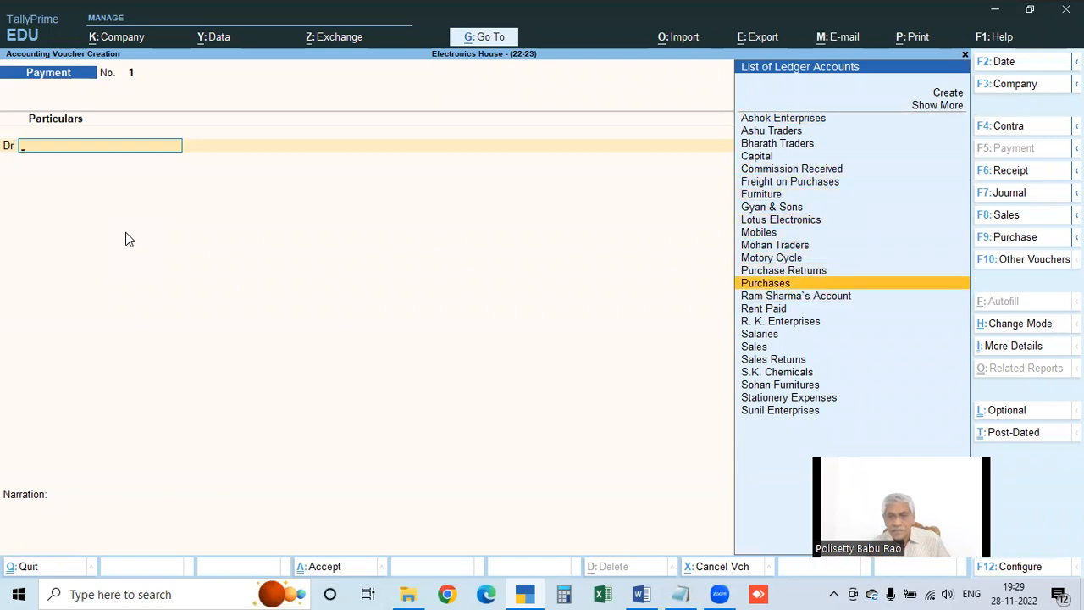
key("Up")
key("Up")
key("Up")
key("Up")
key("Up")
key("Up")
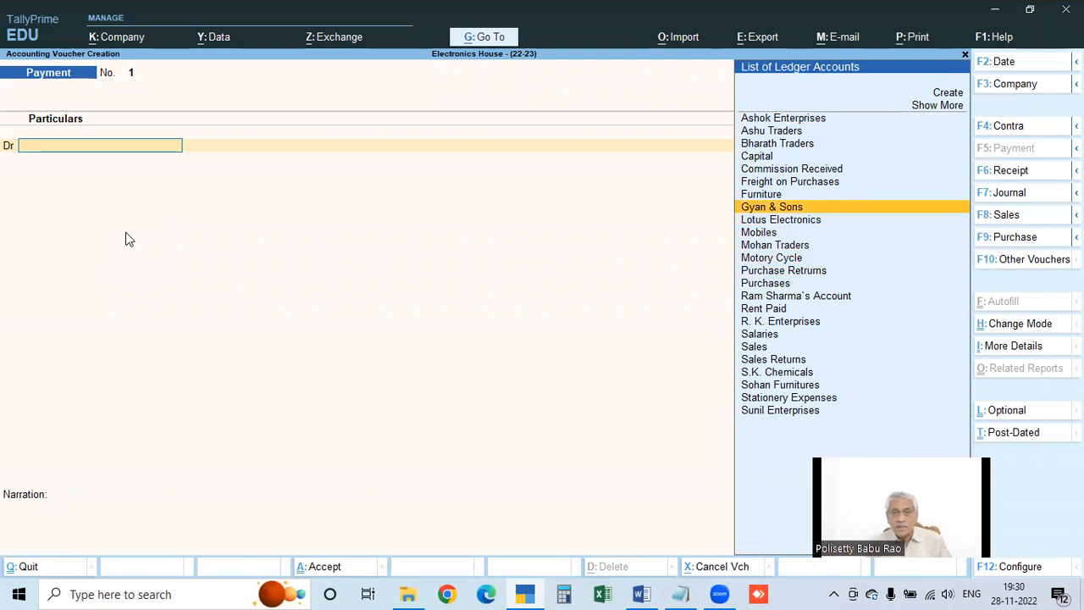
key("Escape")
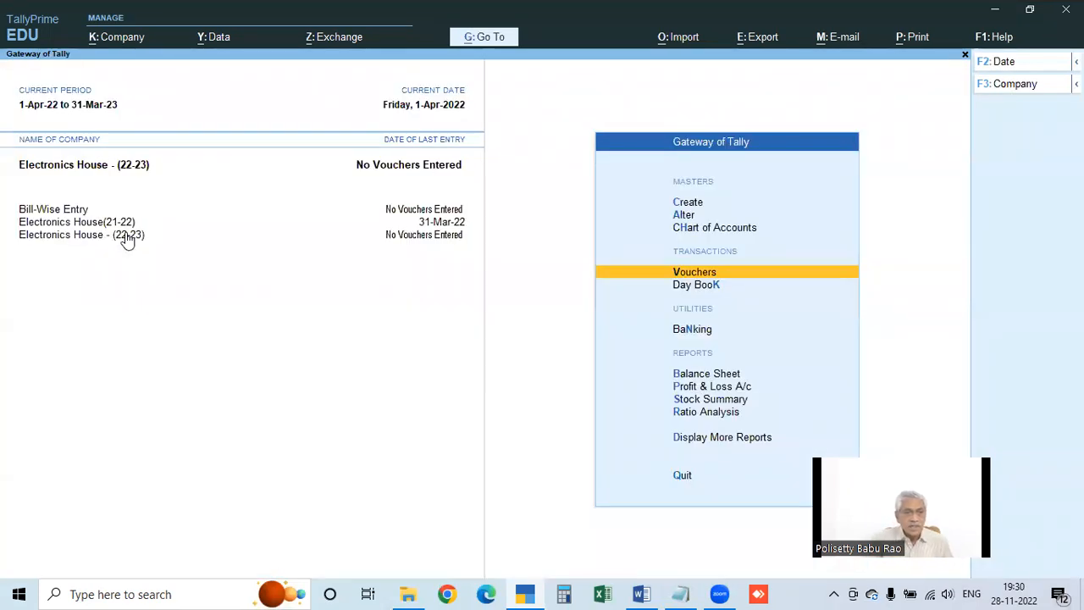
Debit Lotus Electronics in a new payment voucher of Electronics House - (22-23) to check its current balance, and abandon the voucher.
key("Return")
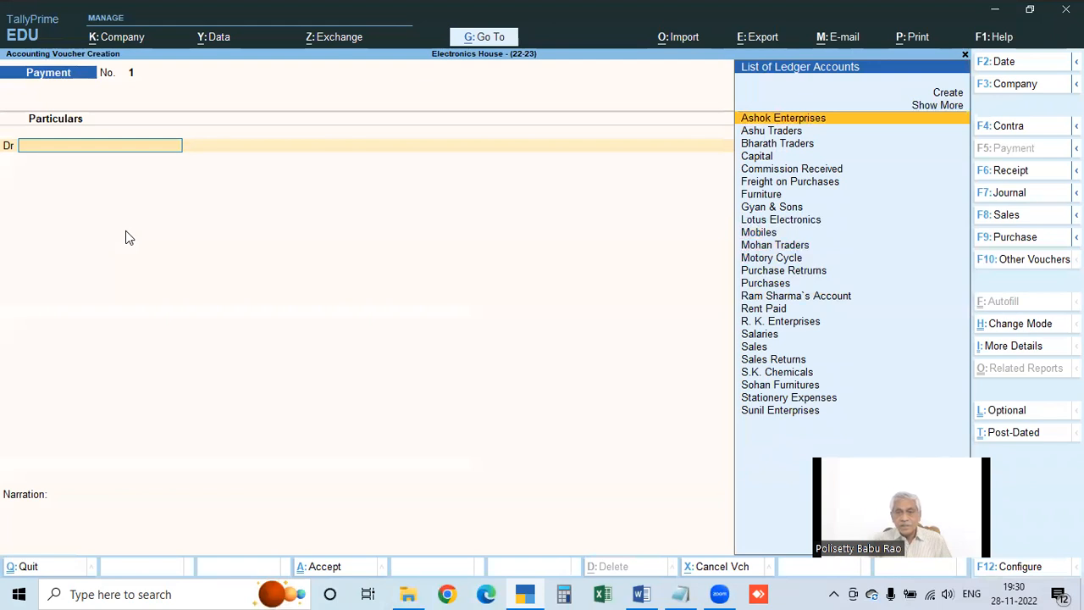
key("Down")
key("Down")
key("Down")
key("Down")
key("Down")
key("Down")
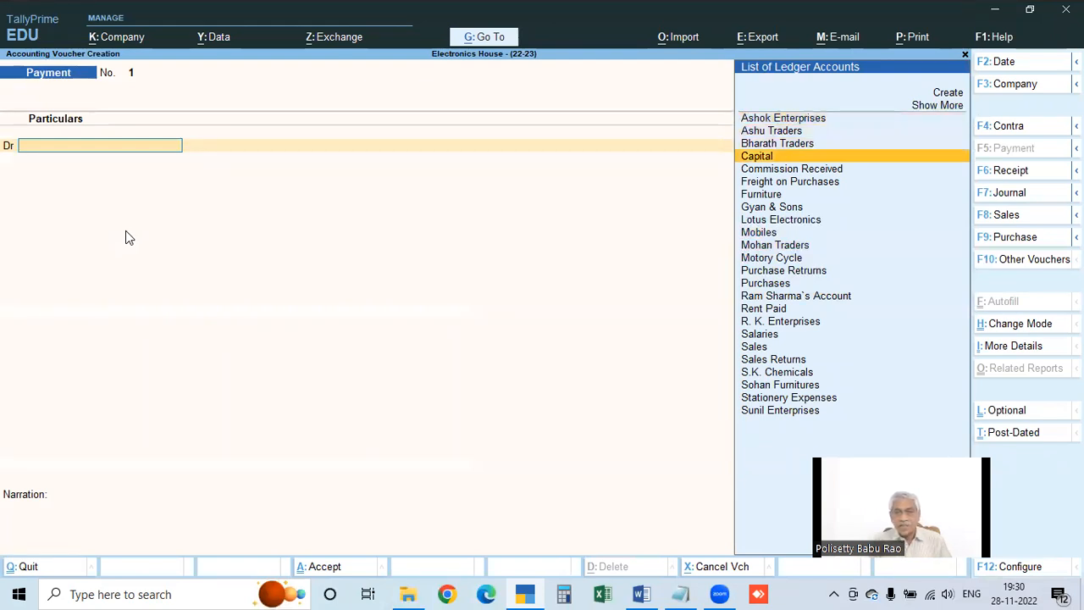
key("Down")
key("Down")
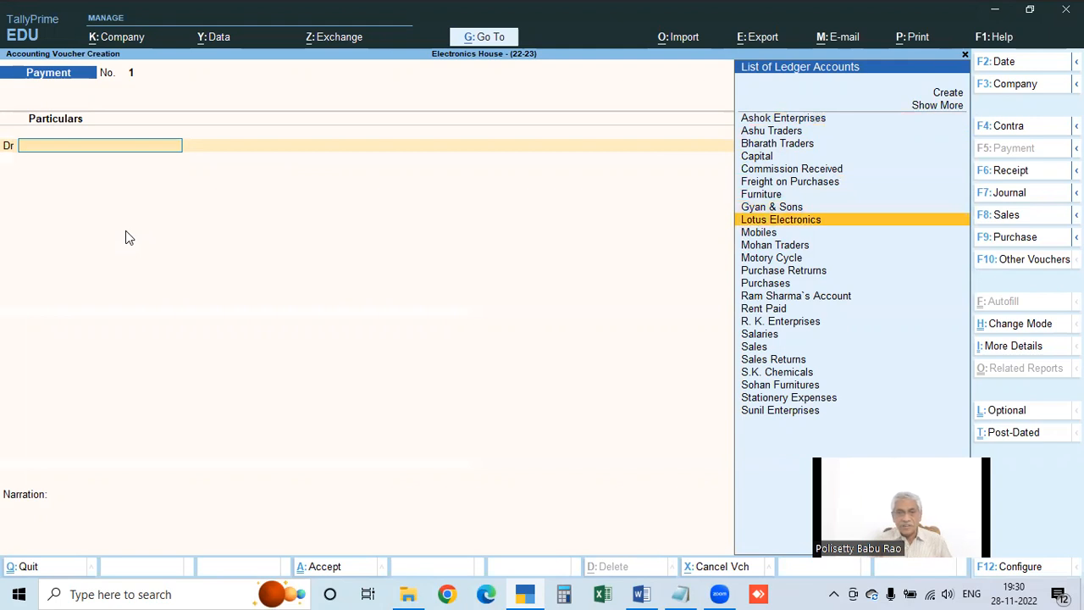
key("Return")
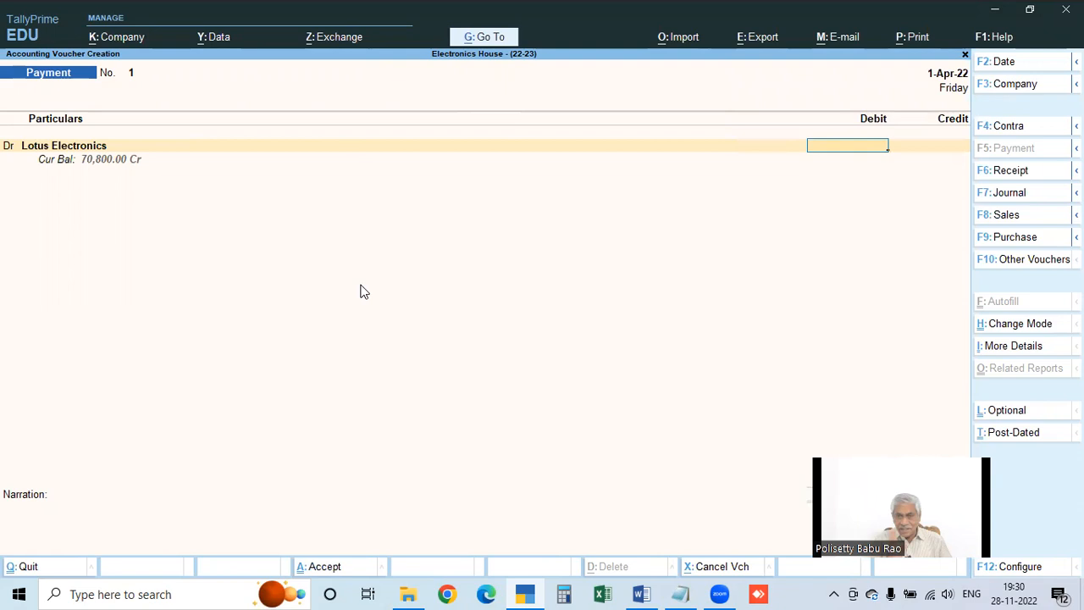
key("ctrl+q")
key("ctrl+q")
key("Escape")
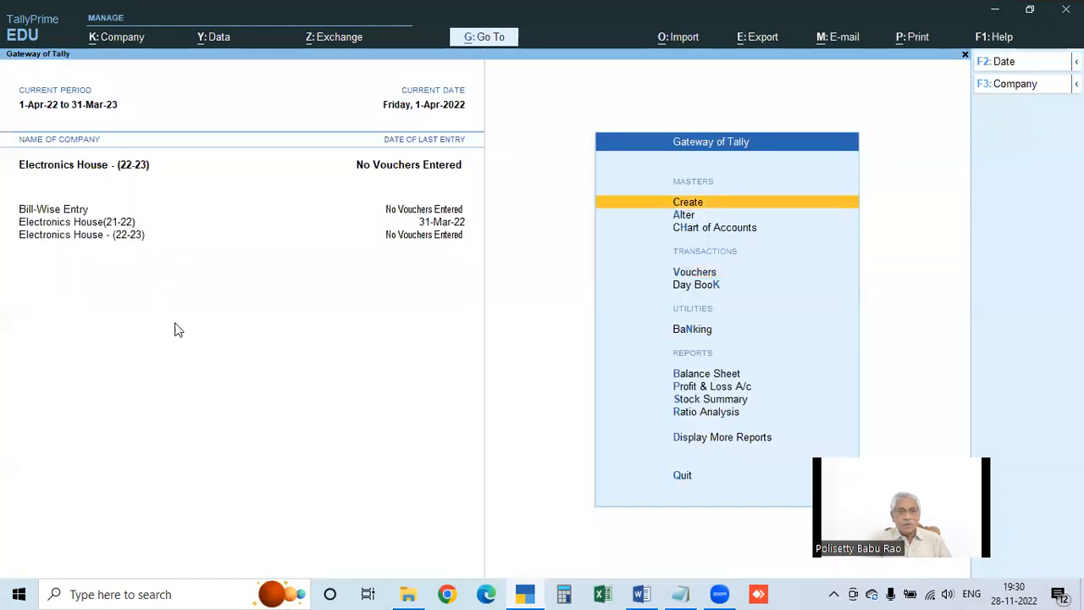
Make Electronics House(21-22) the active company, and switch to Notepad to view the Youtube PlayLists file and close it.
left_click(92, 224)
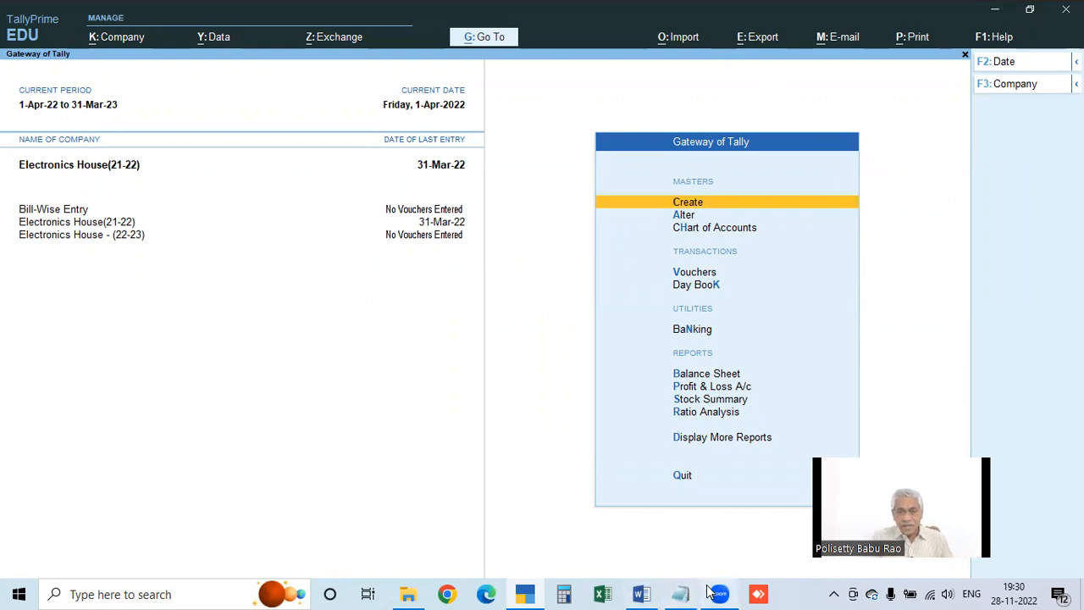
left_click(683, 593)
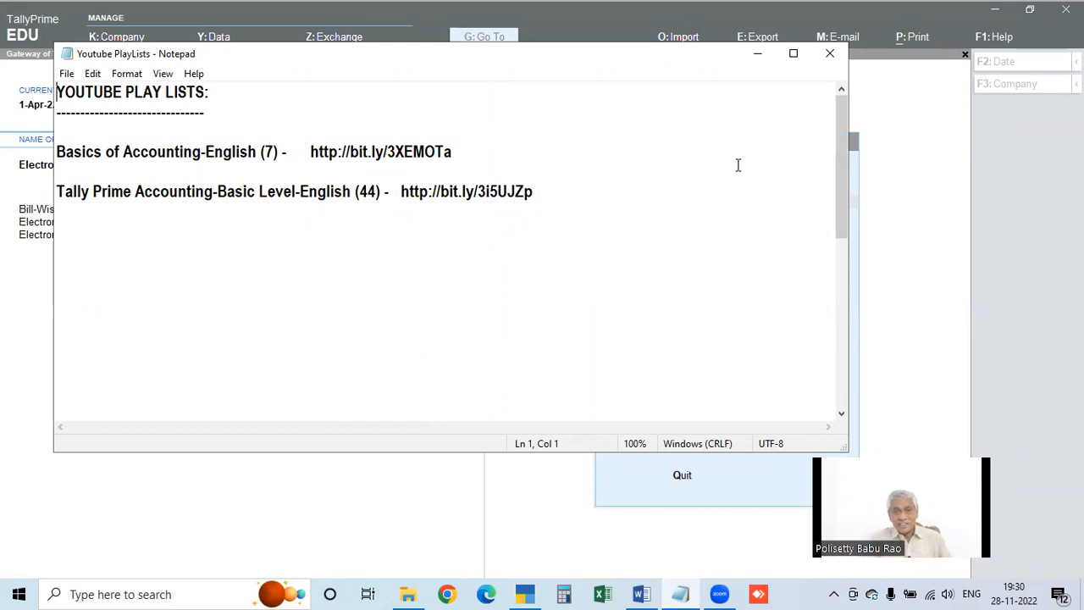
left_click(834, 54)
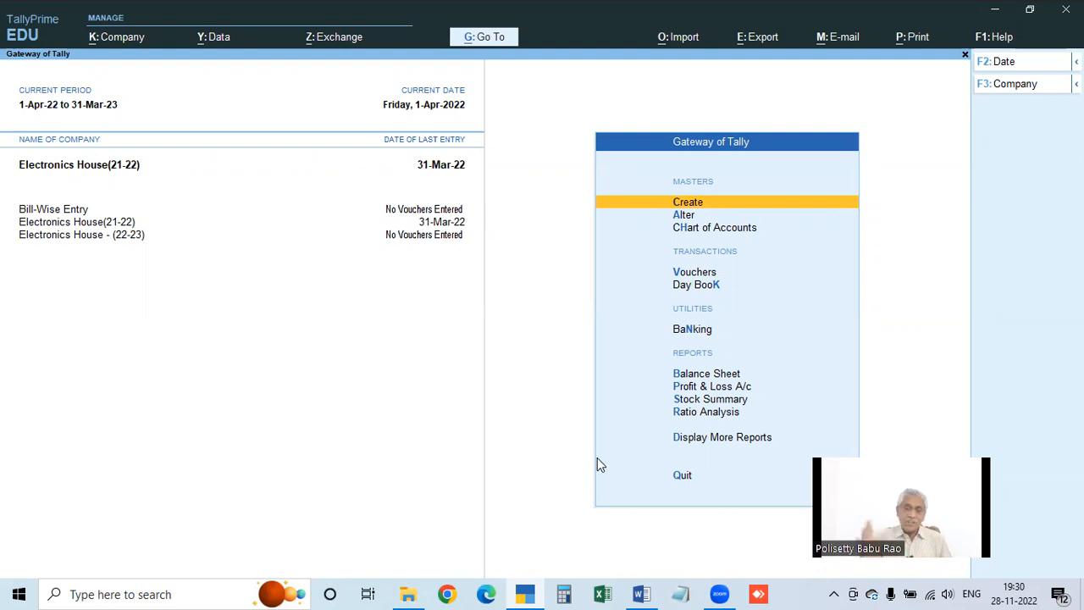
Quit TallyPrime and close the File Explorer window of the Backup-21-23 folder.
key("Escape")
key("Return")
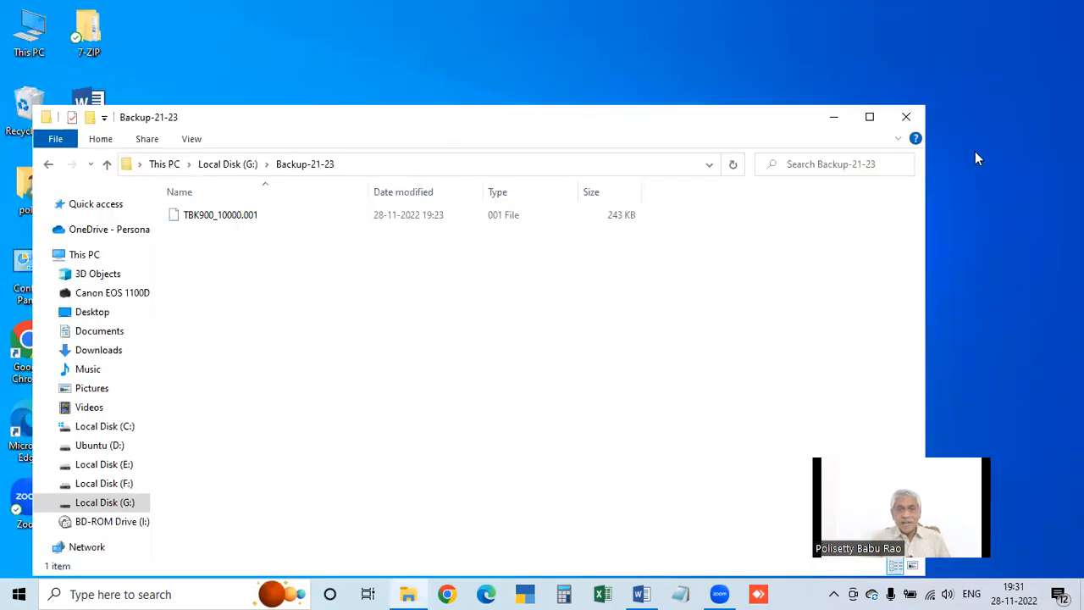
left_click(906, 117)
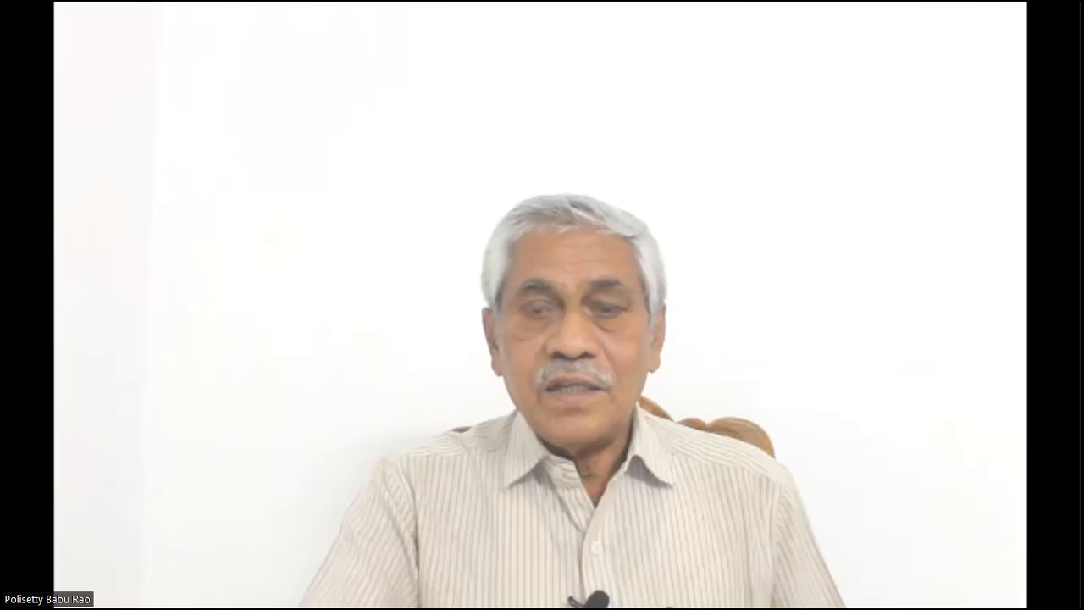